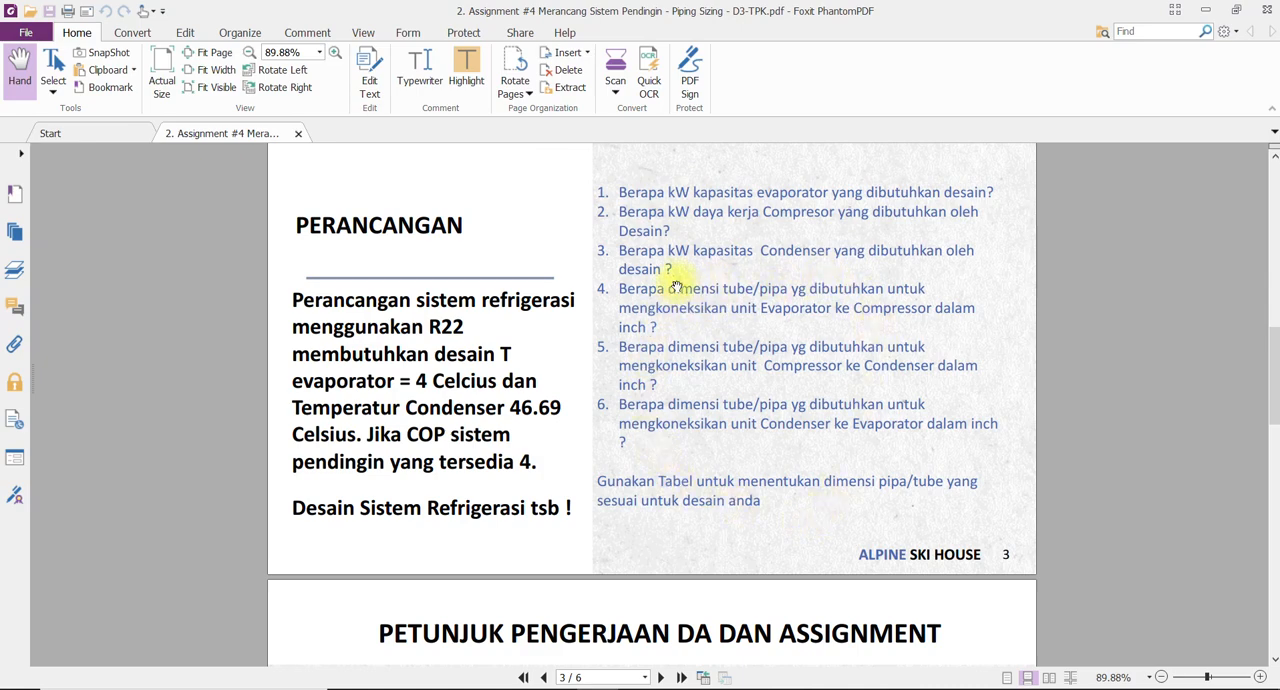
Review the design brief on page 3, switch to BITZER Software and open the semi-hermetic reciprocating compressor selection.
scroll(655, 315, down, 3)
scroll(659, 313, up, 4)
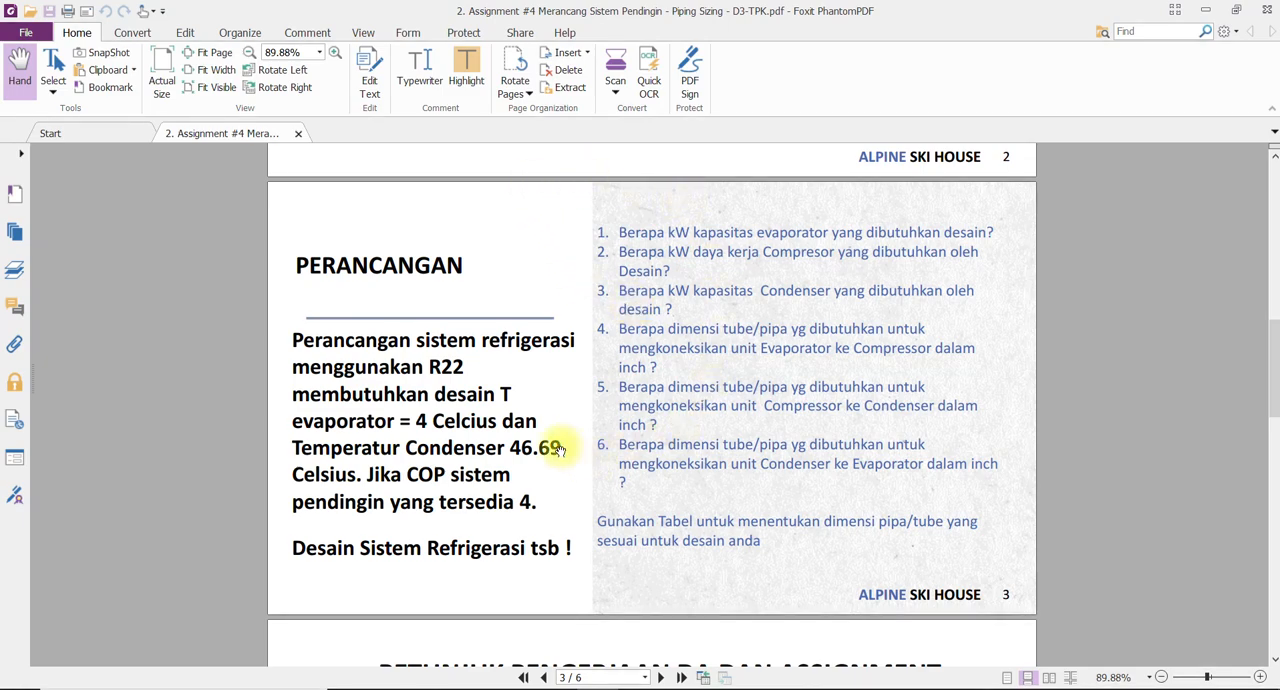
scroll(517, 373, up, 3)
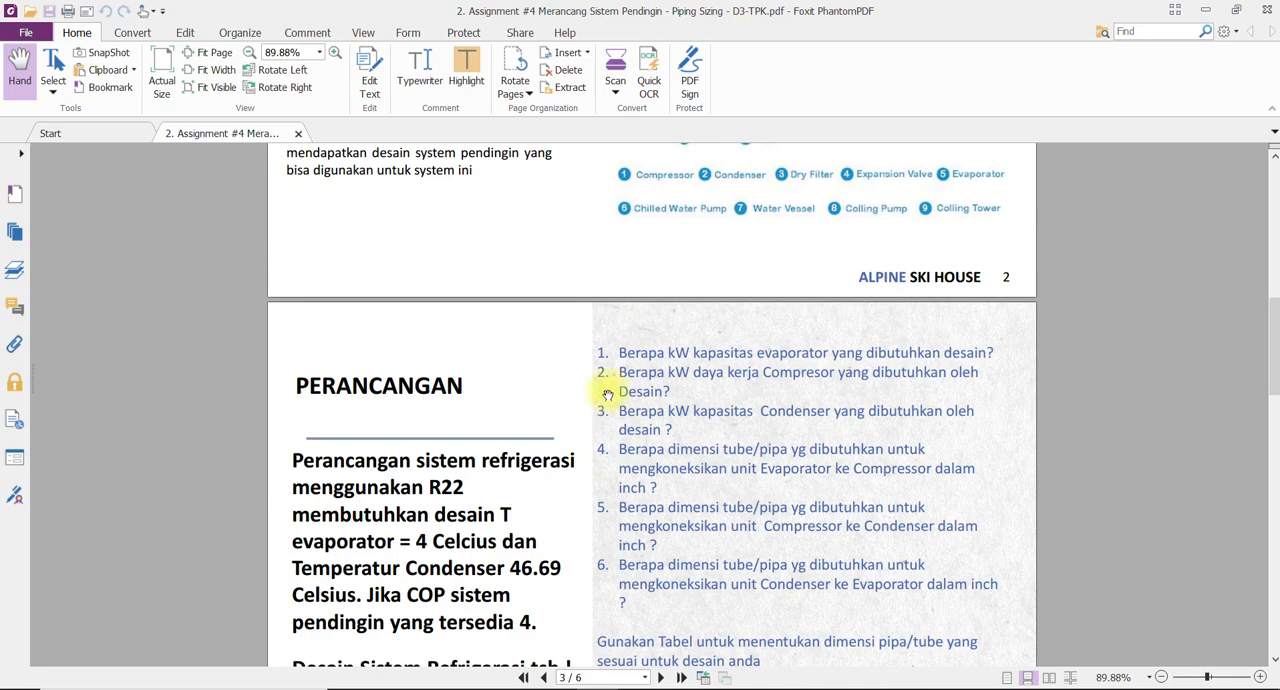
click(557, 688)
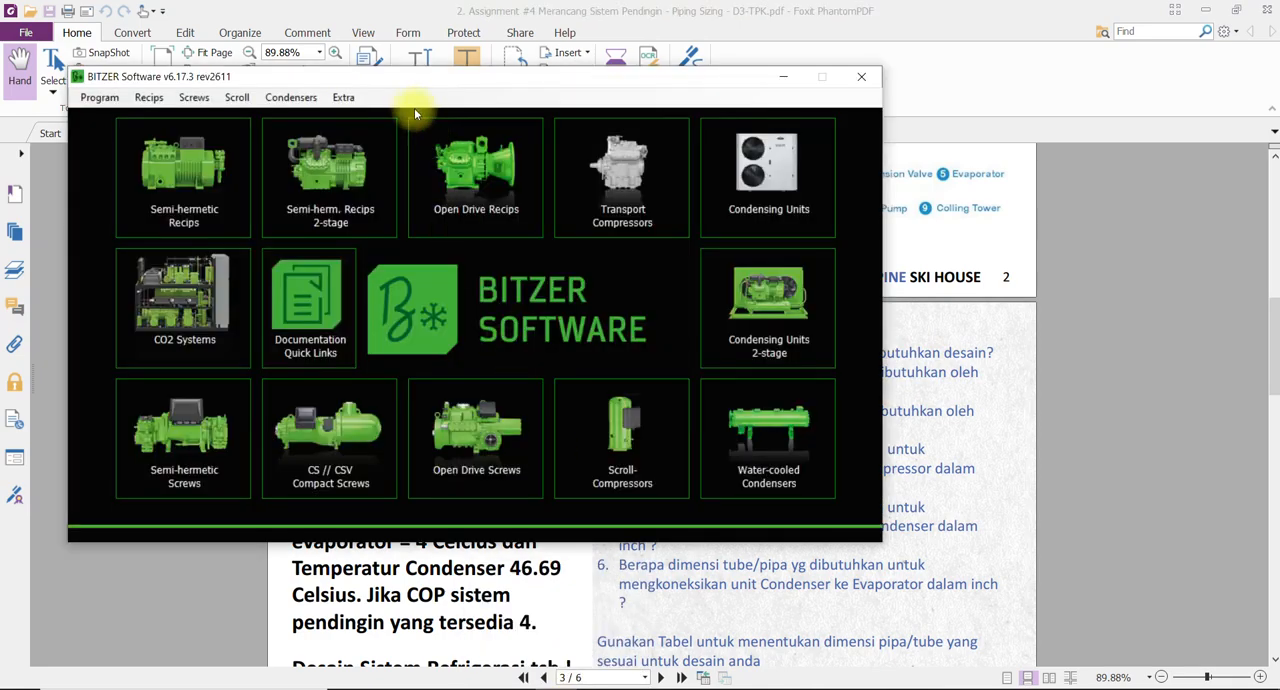
drag(408, 80, 572, 138)
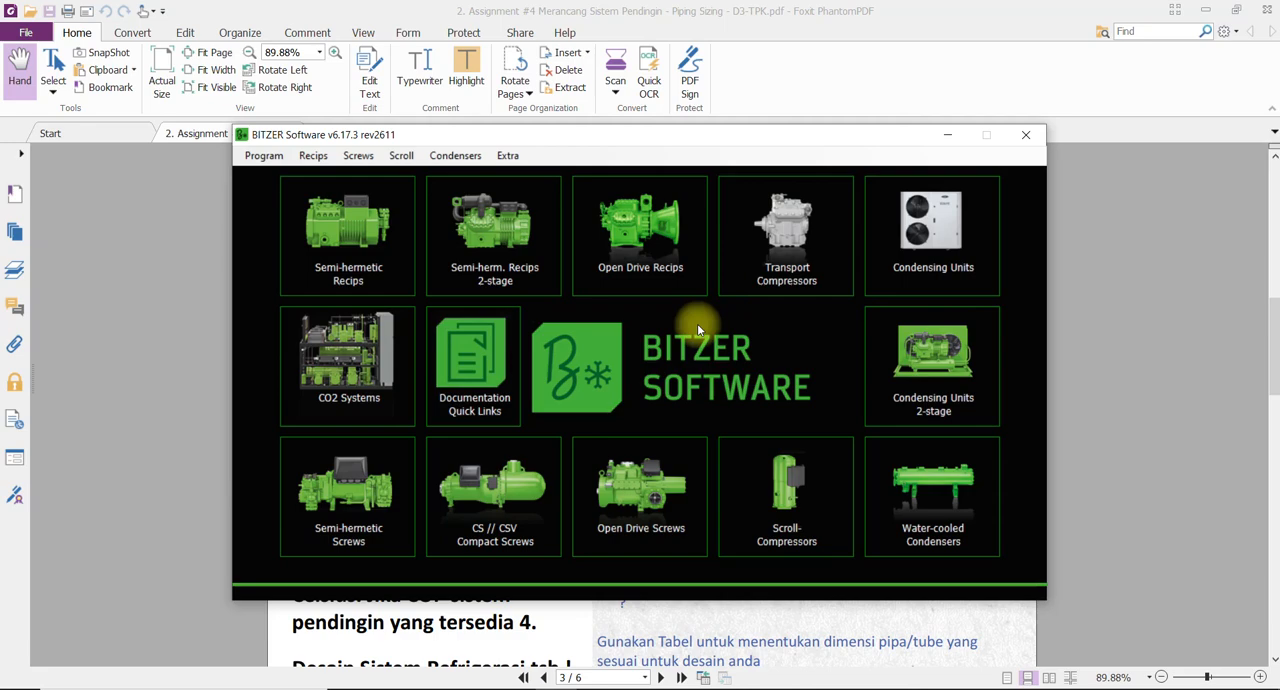
click(580, 622)
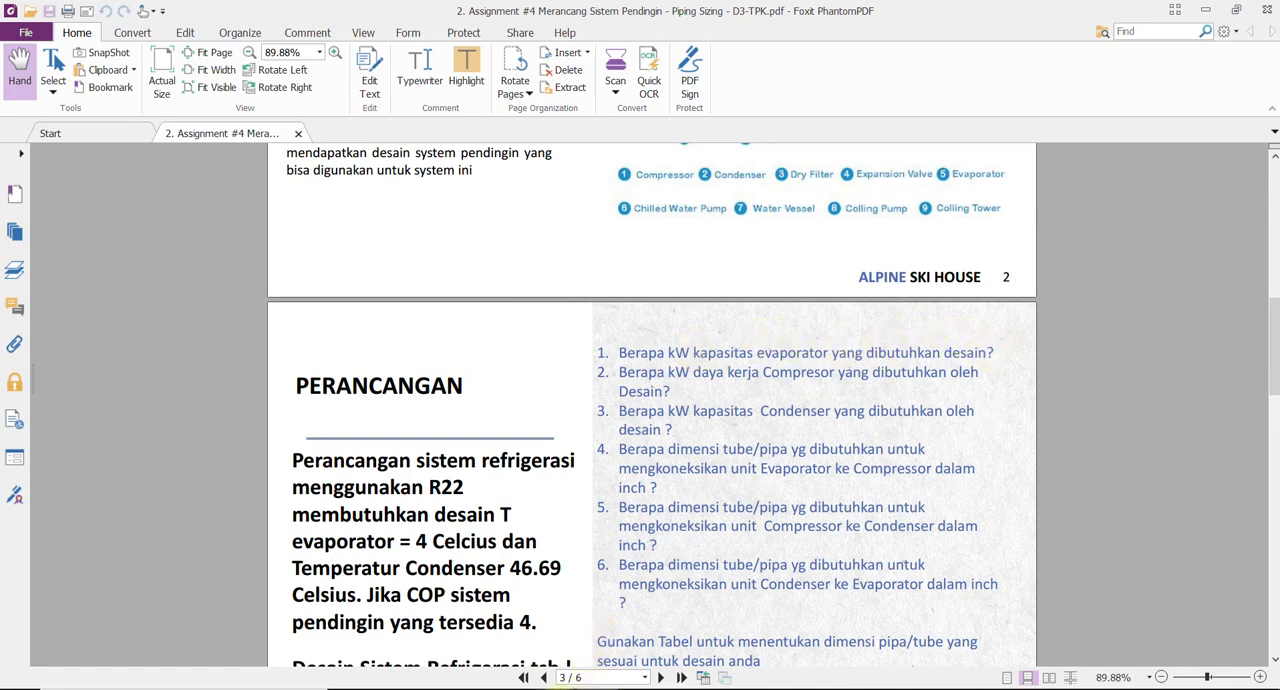
click(571, 689)
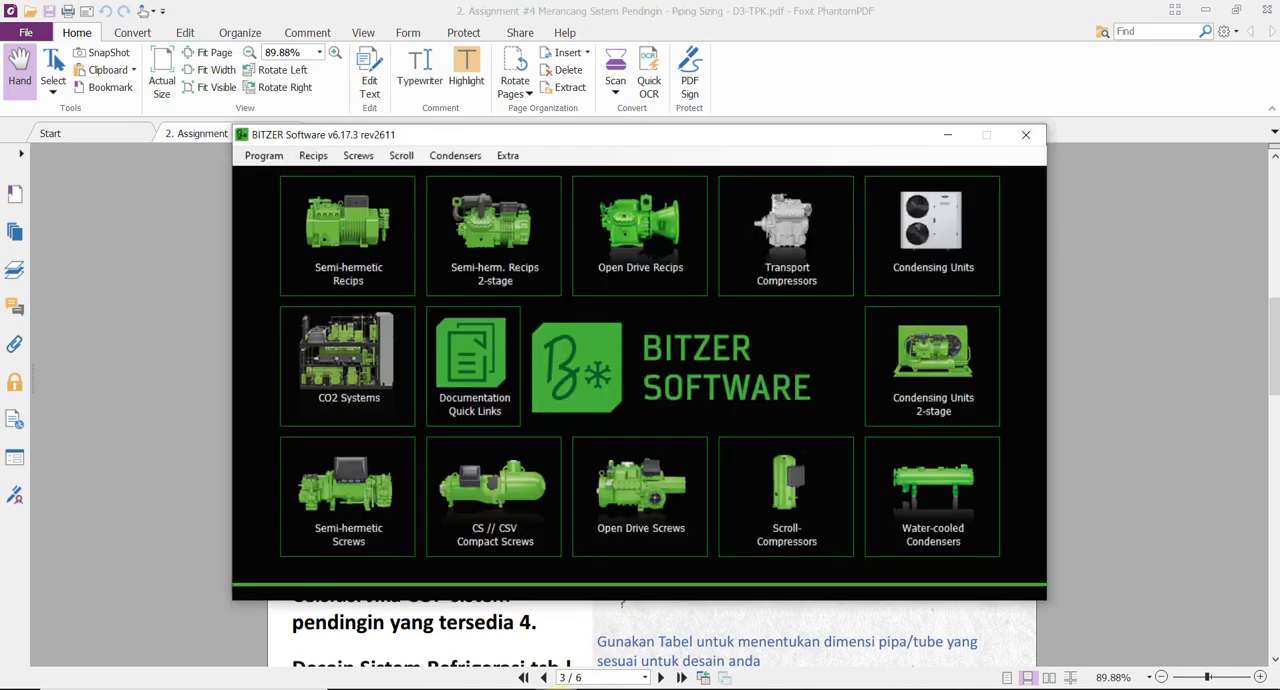
click(353, 254)
drag(340, 106, 490, 59)
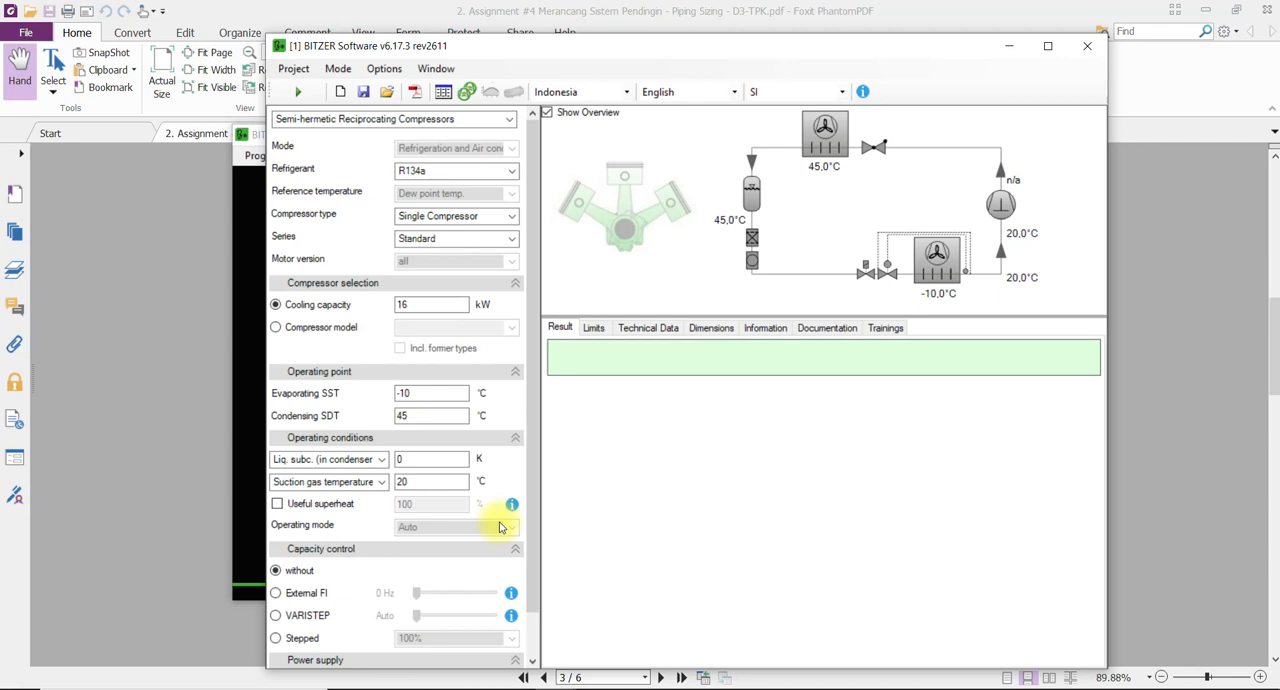
Check the required refrigerant in the assignment PDF and set the refrigerant in BITZER Software to R22.
click(428, 174)
click(422, 174)
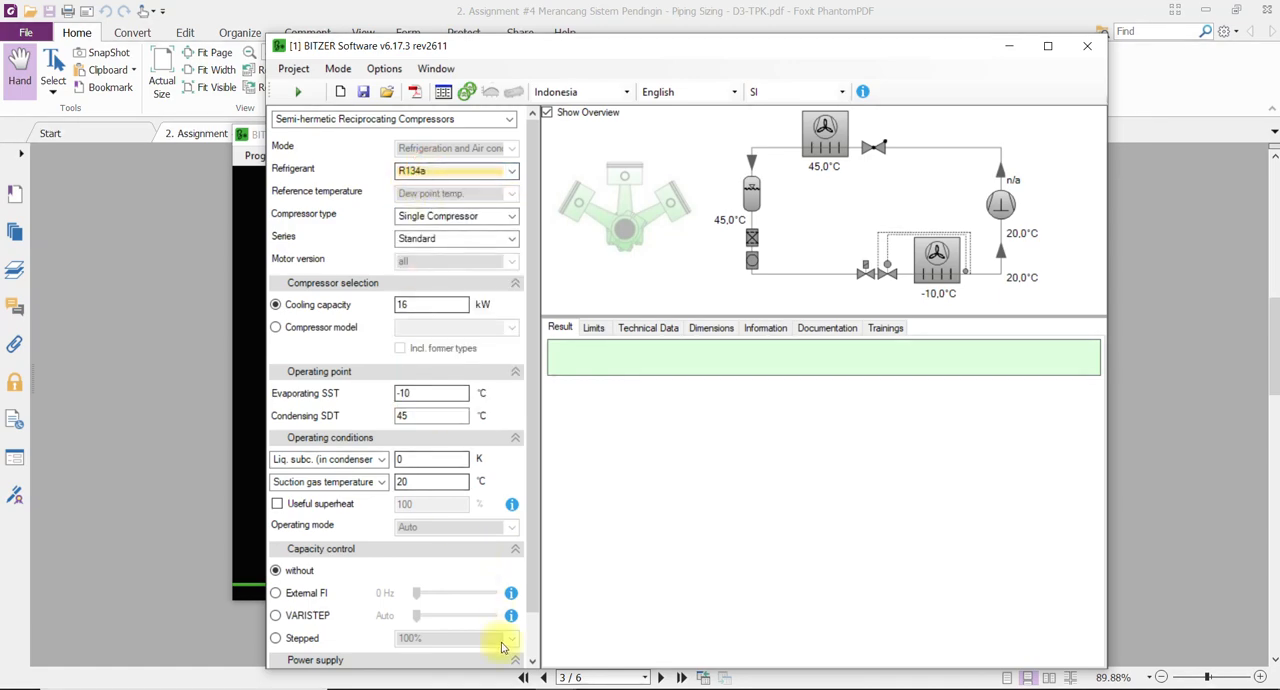
click(597, 688)
scroll(433, 465, down, 1)
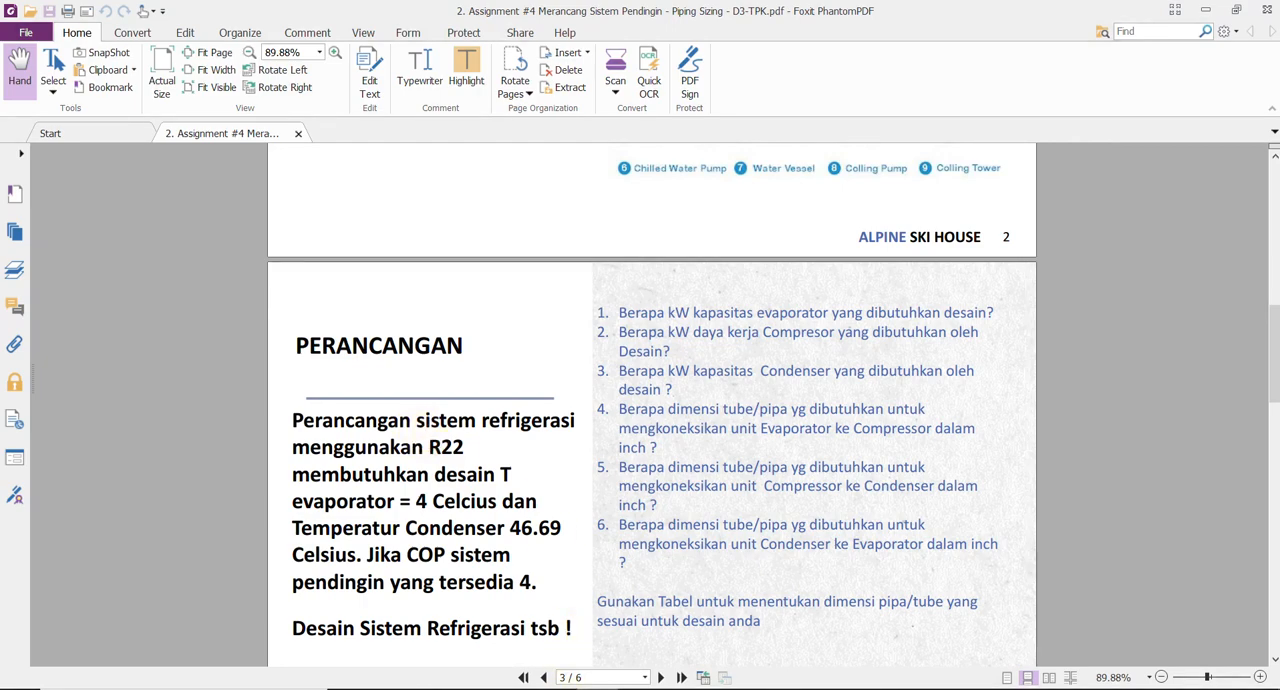
mouse_move(556, 689)
click(511, 630)
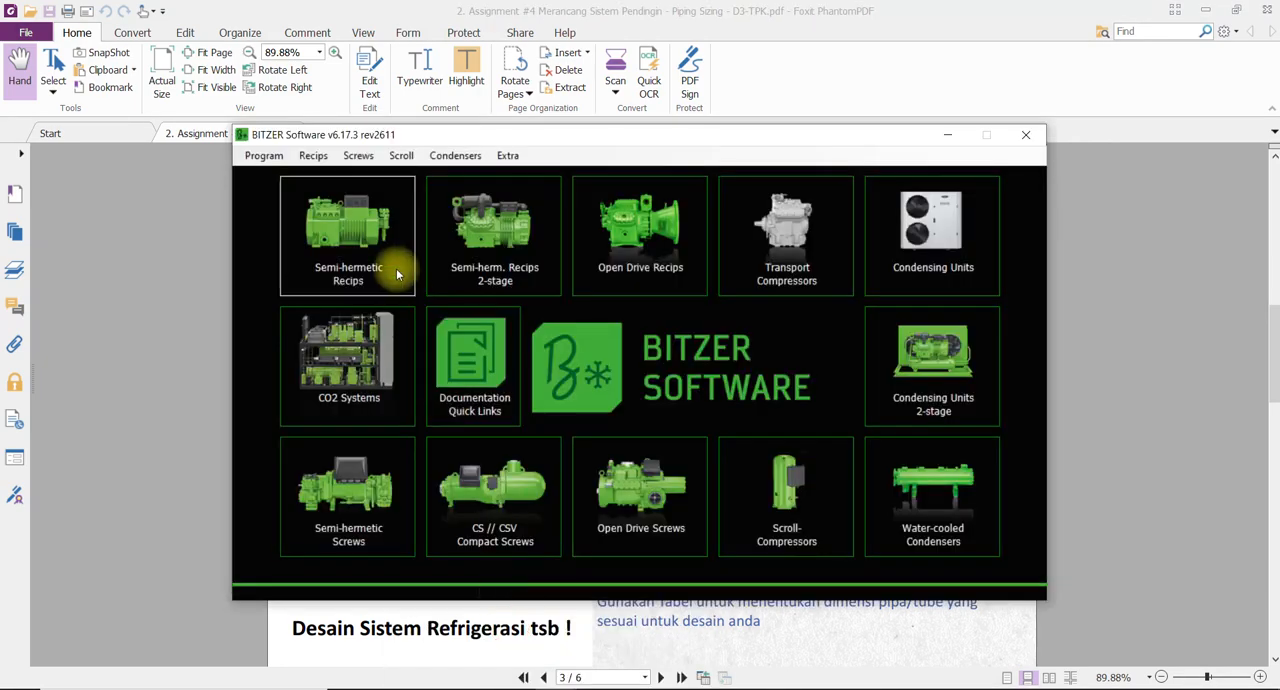
click(621, 645)
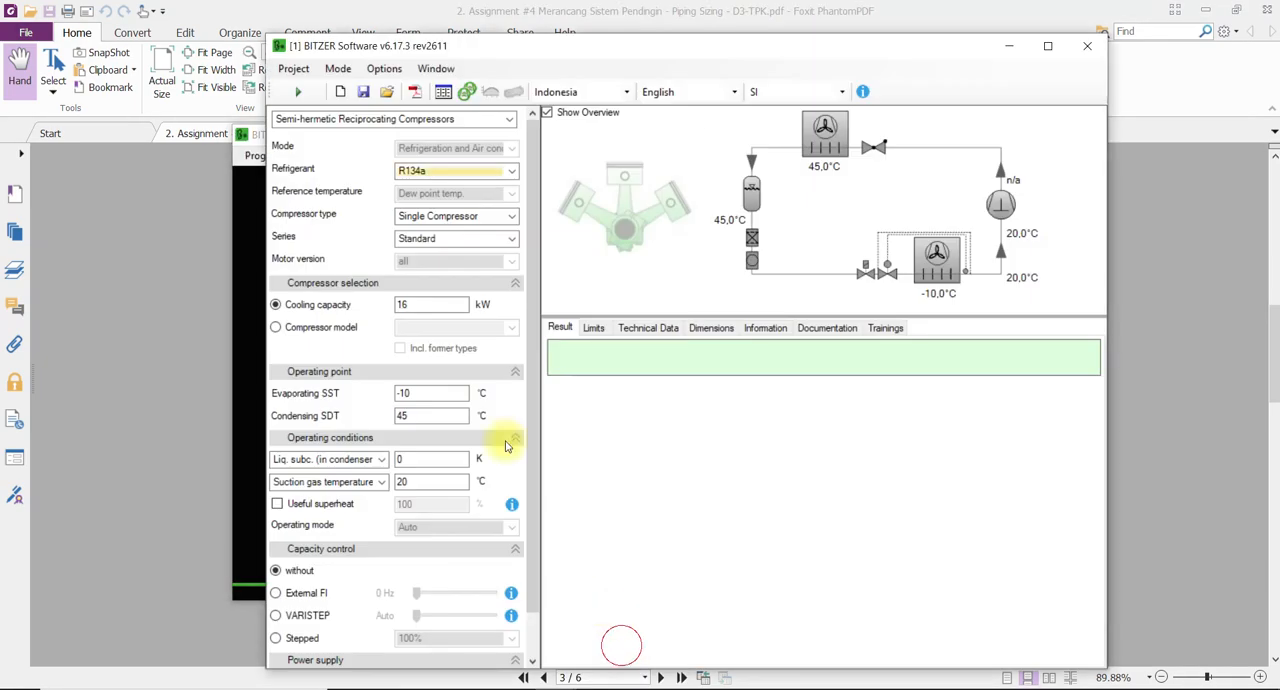
click(443, 171)
click(429, 187)
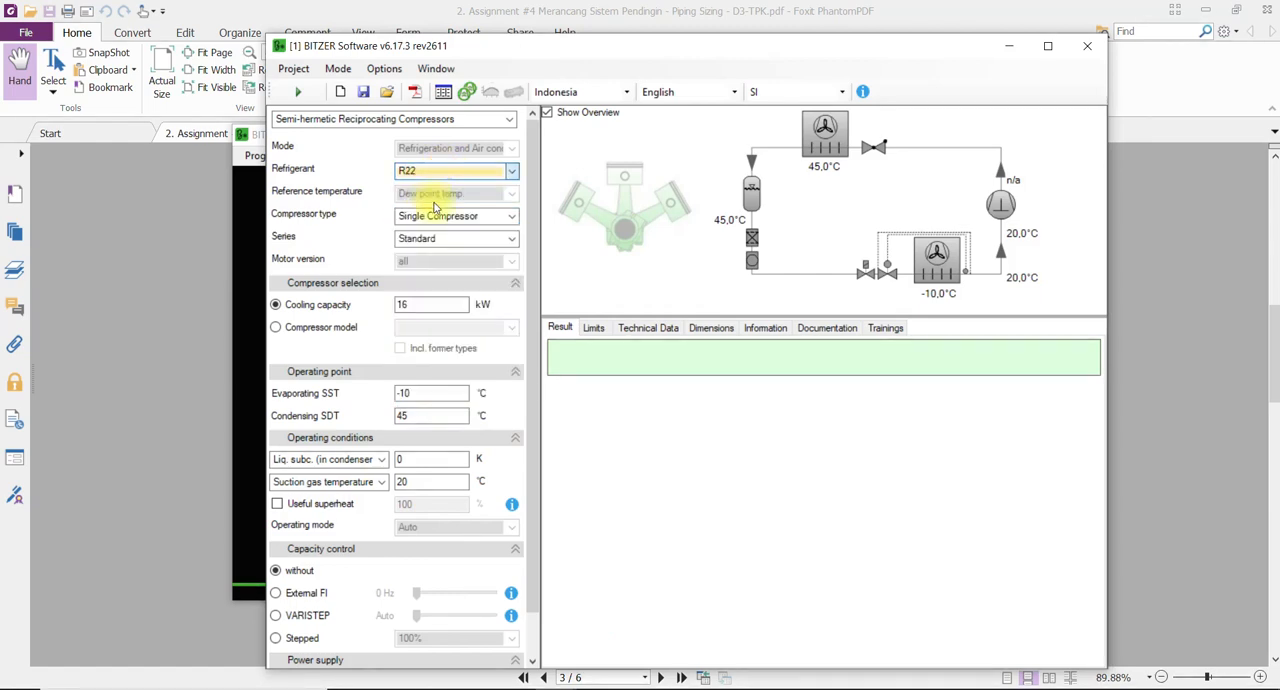
Choose Single Compressor as the compressor type and set the cooling capacity to 10 kW.
click(446, 221)
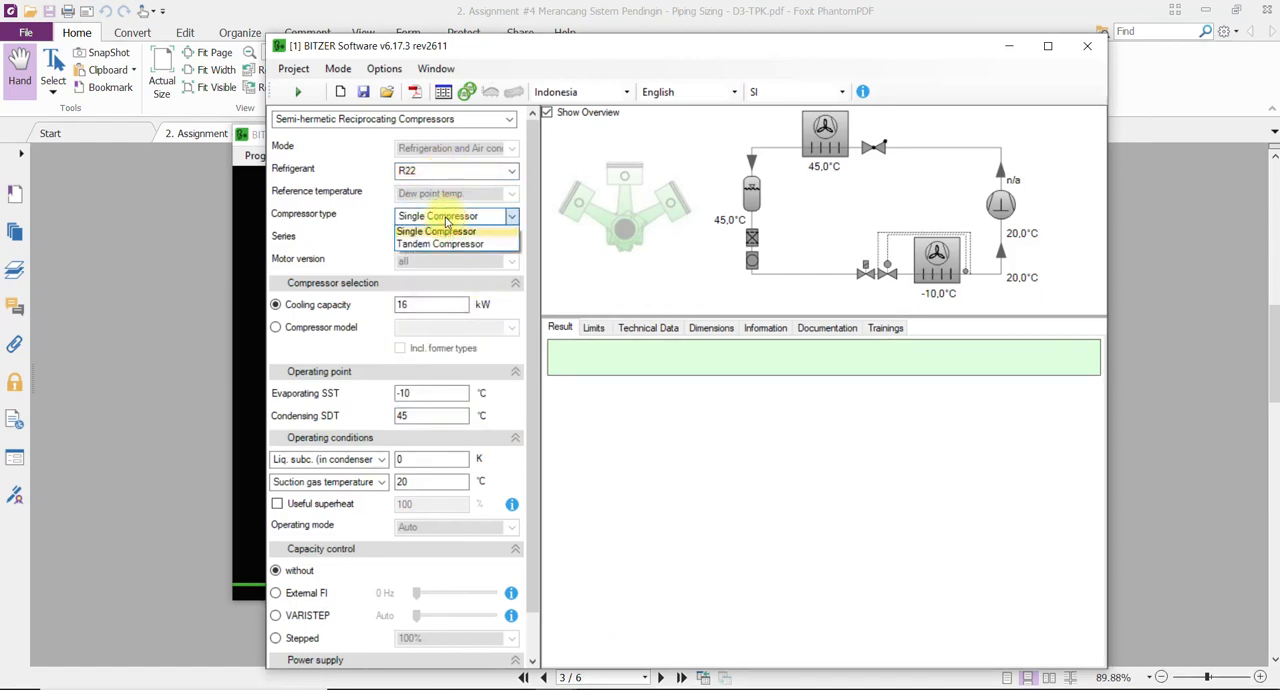
click(436, 237)
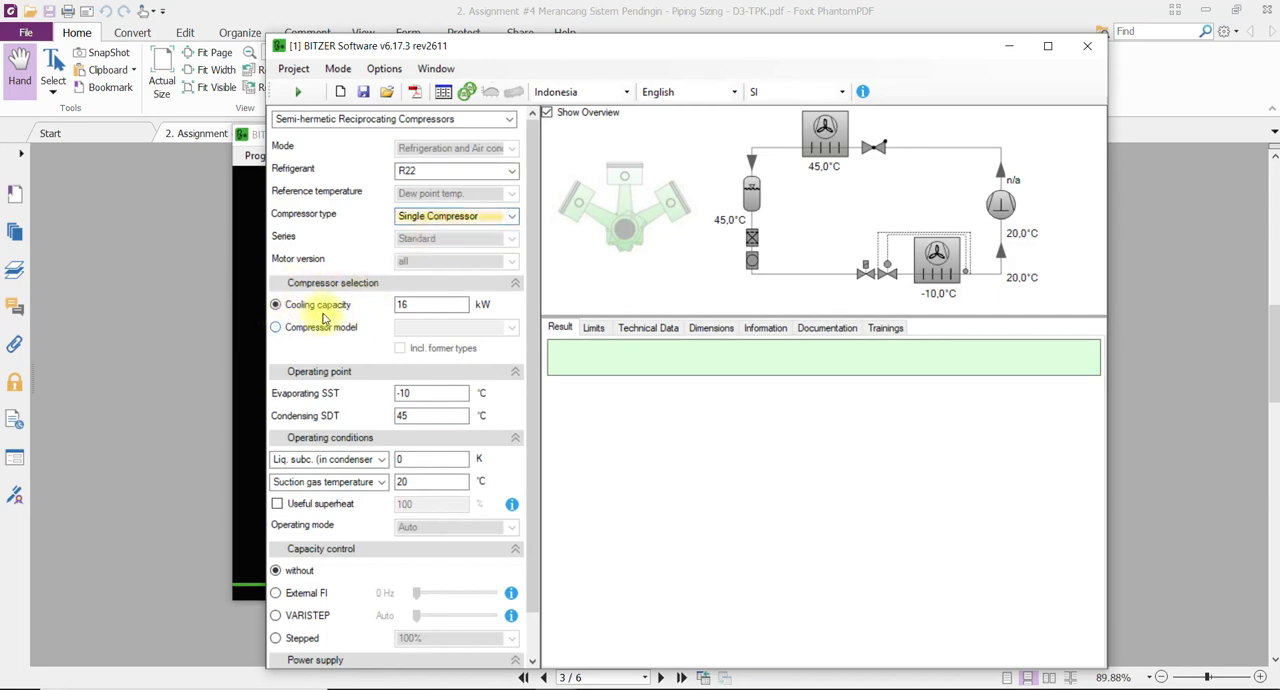
double_click(410, 304)
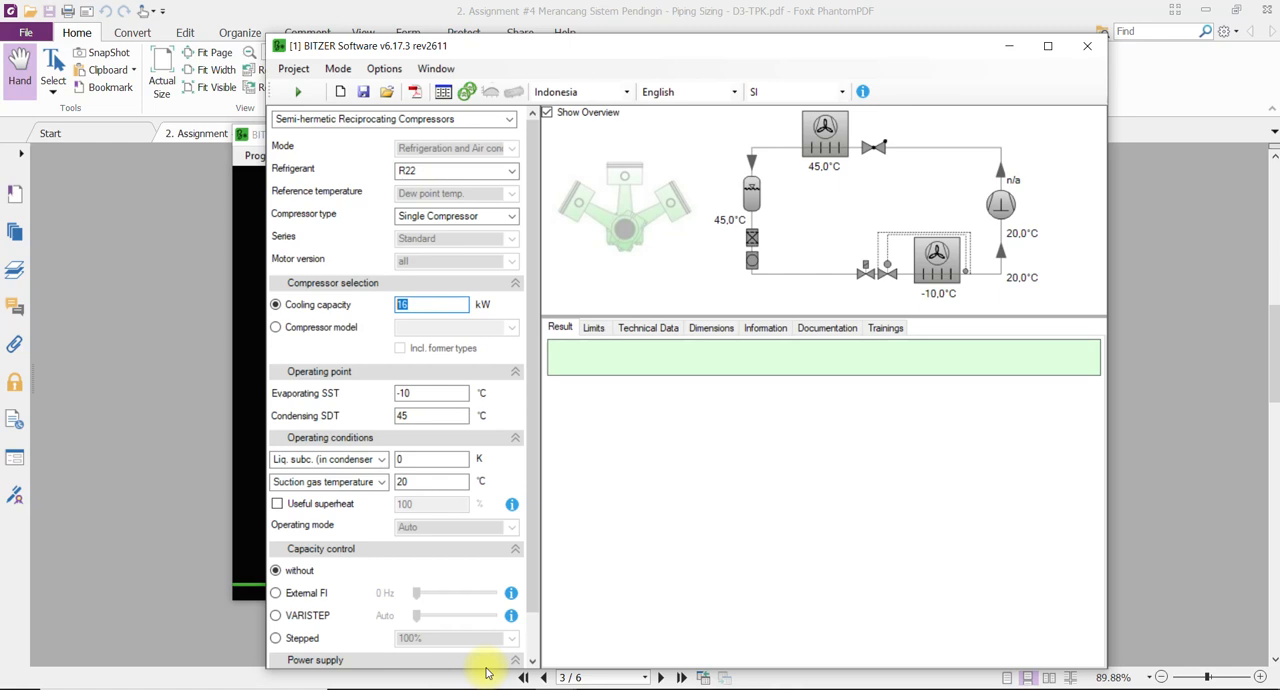
text(10)
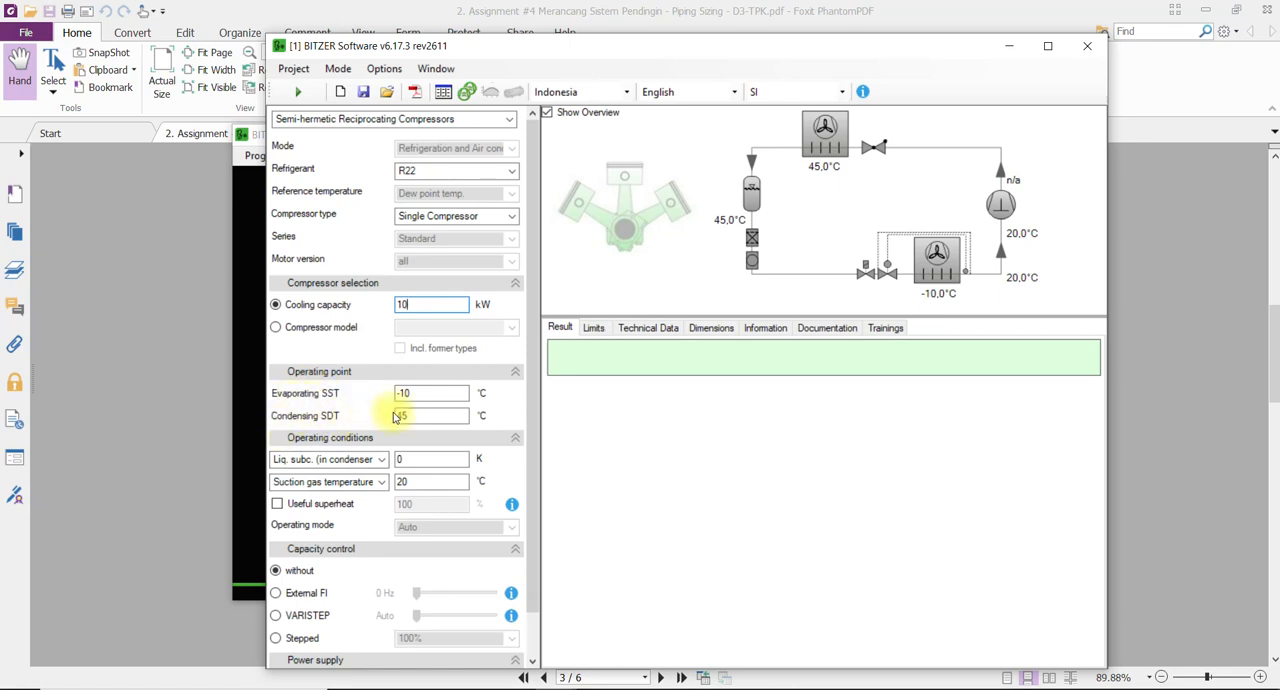
Look up the evaporator temperature in the assignment PDF and set the evaporating SST in BITZER Software to 4 °C.
click(597, 688)
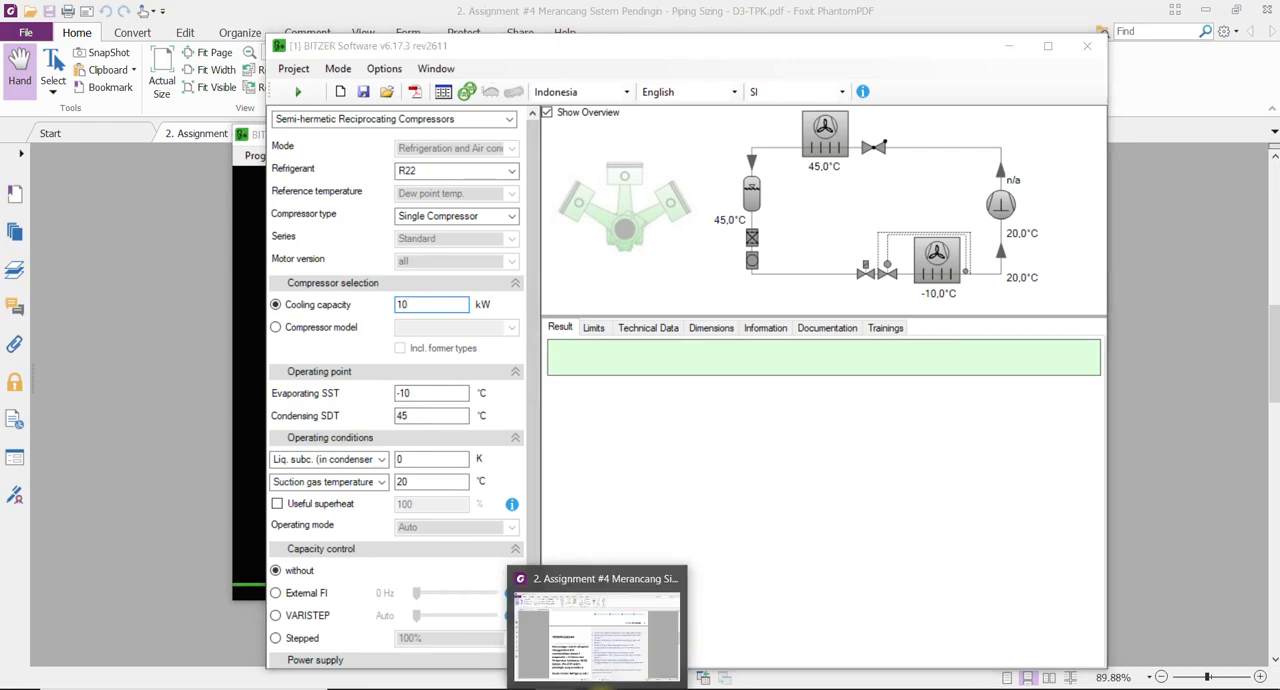
scroll(412, 386, down, 2)
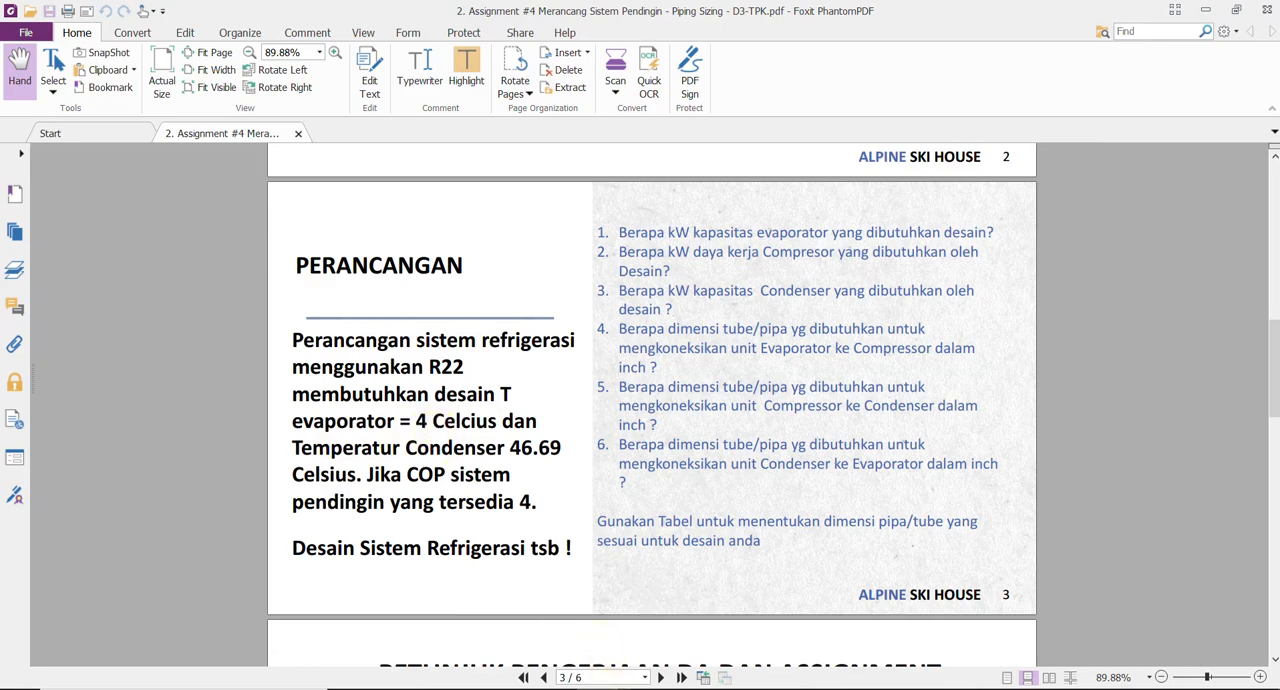
click(580, 592)
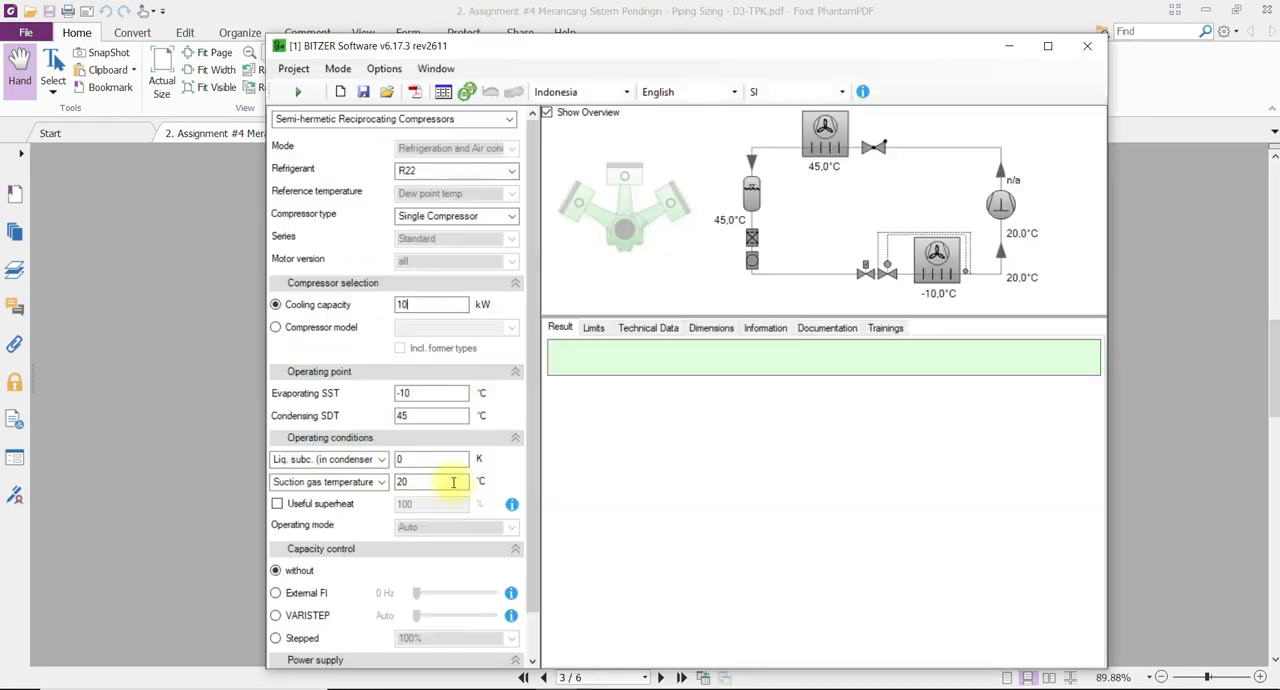
double_click(414, 392)
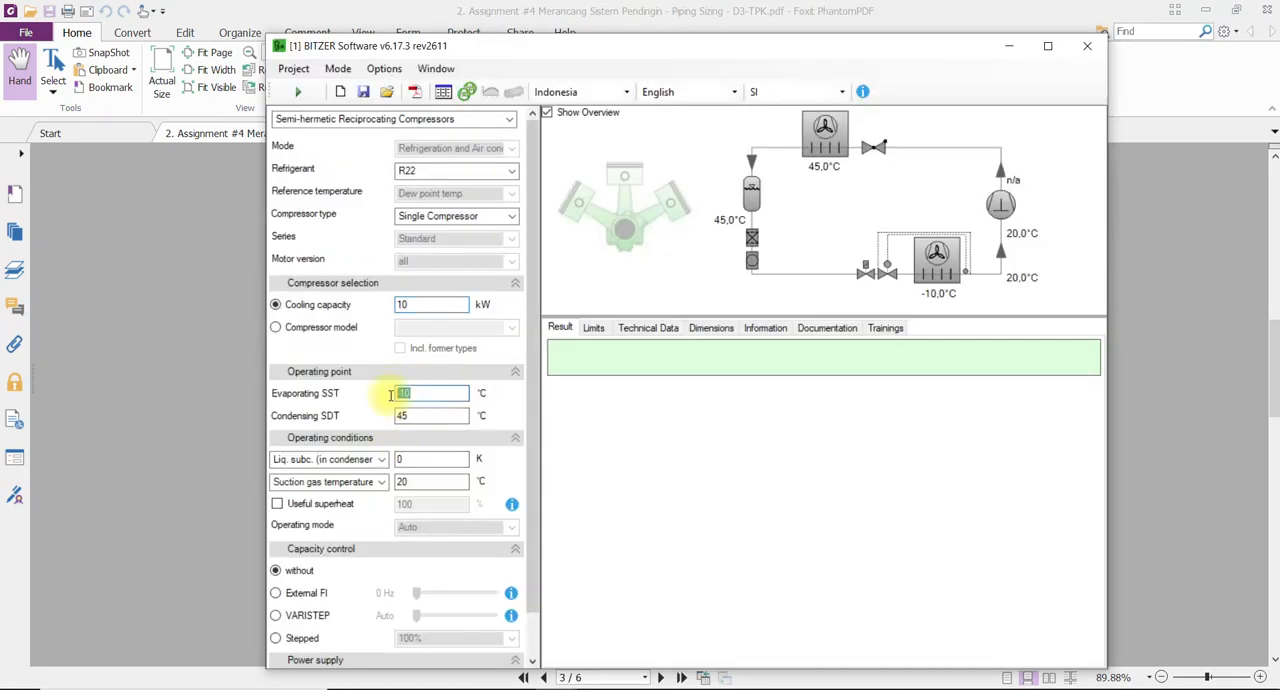
text(4)
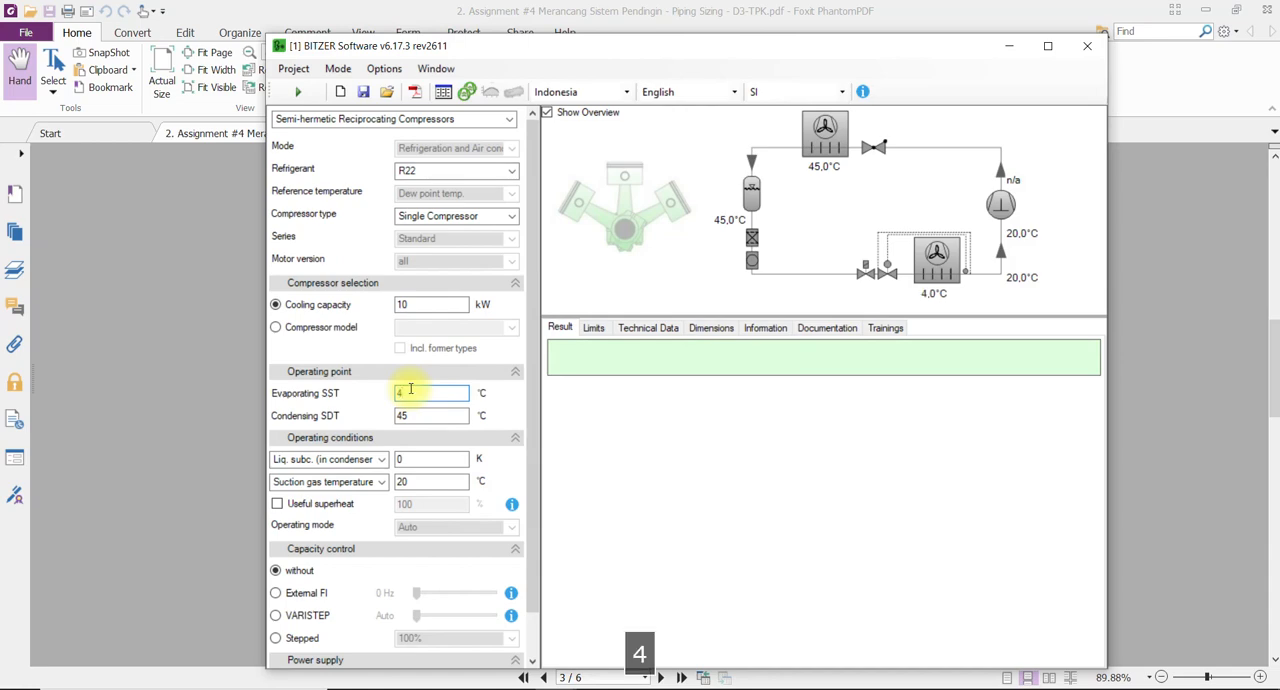
Look up the condenser temperature in the assignment PDF and set the condensing SDT in BITZER Software to 46.69 °C.
click(595, 688)
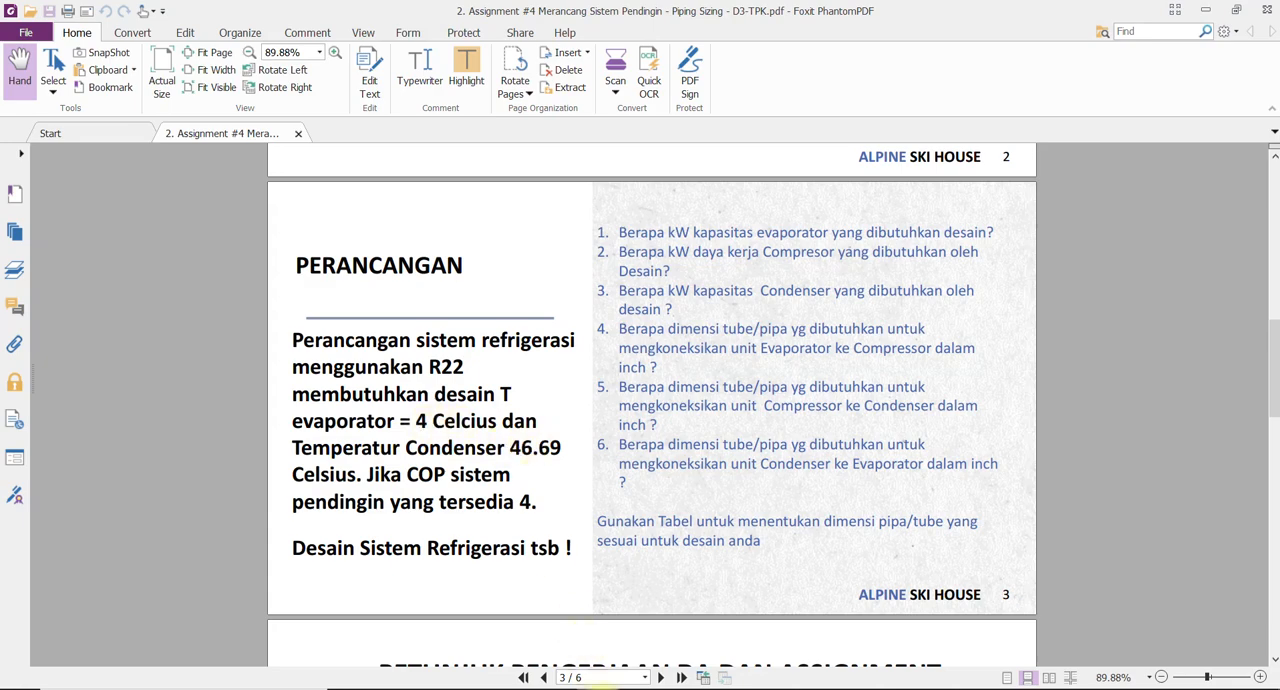
mouse_move(565, 688)
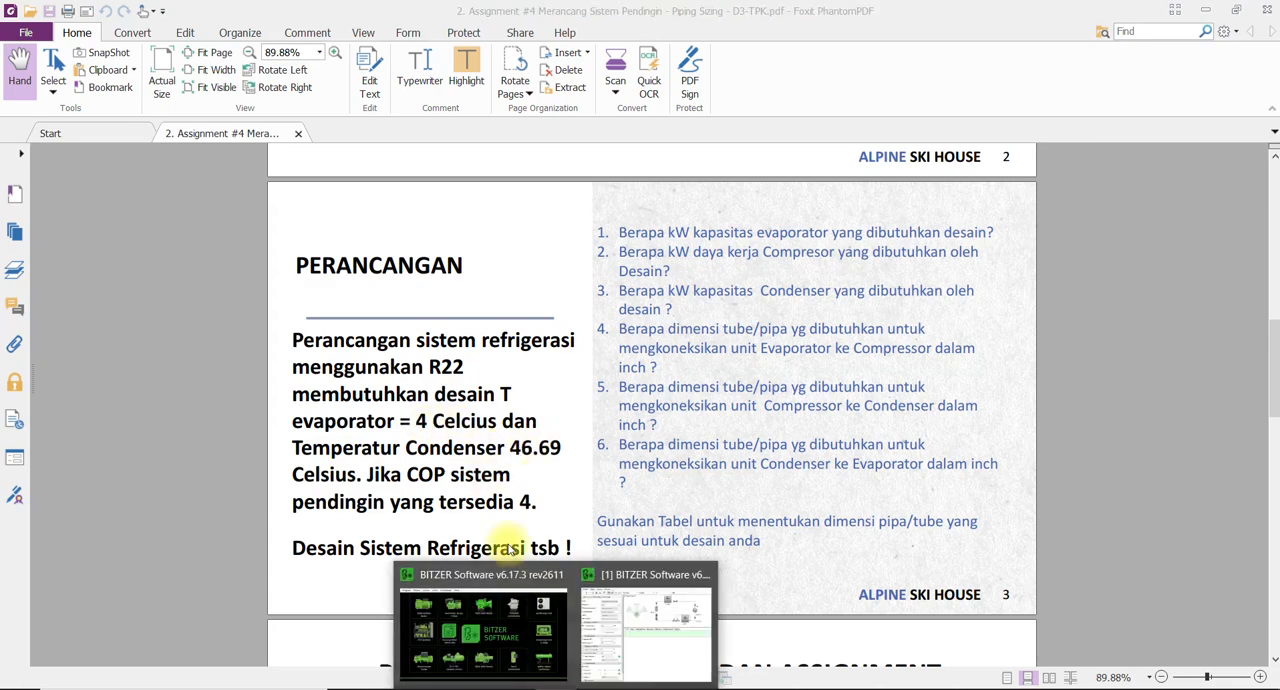
click(606, 640)
drag(420, 416, 346, 412)
text(4)
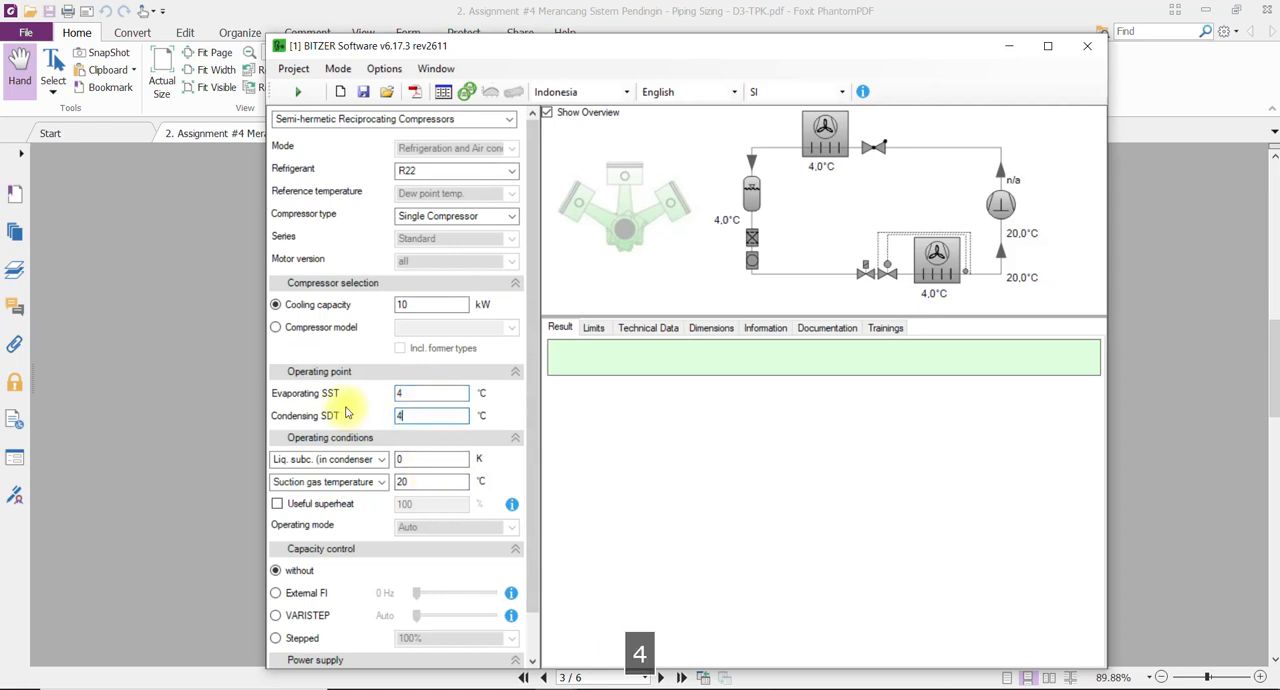
text(6.69)
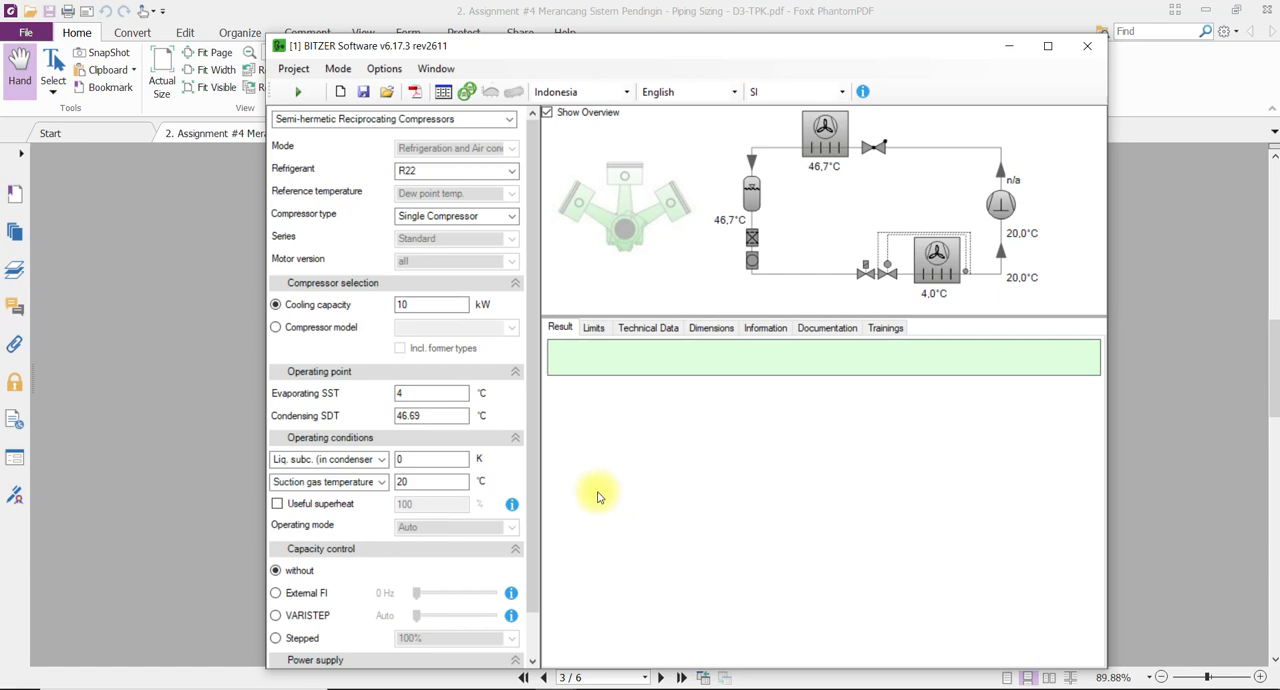
Switch the liquid subcooling condition to liquid temperature after the condenser and set it to 40 °C.
click(384, 462)
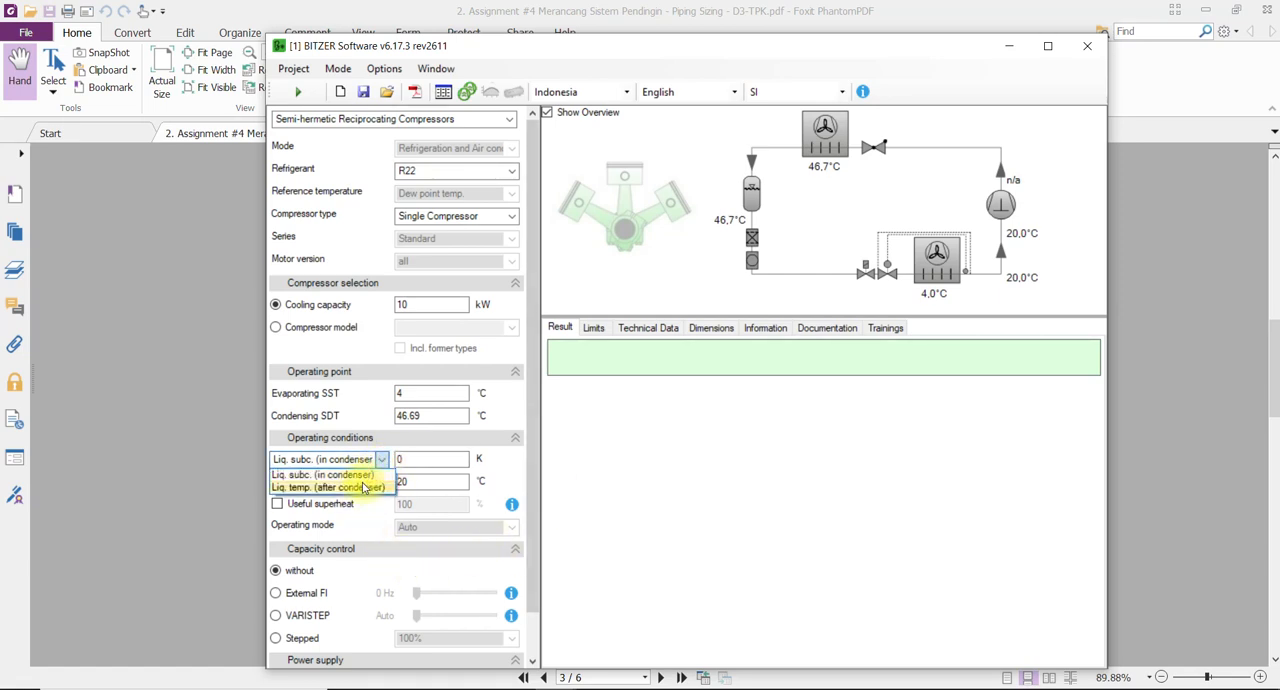
click(365, 487)
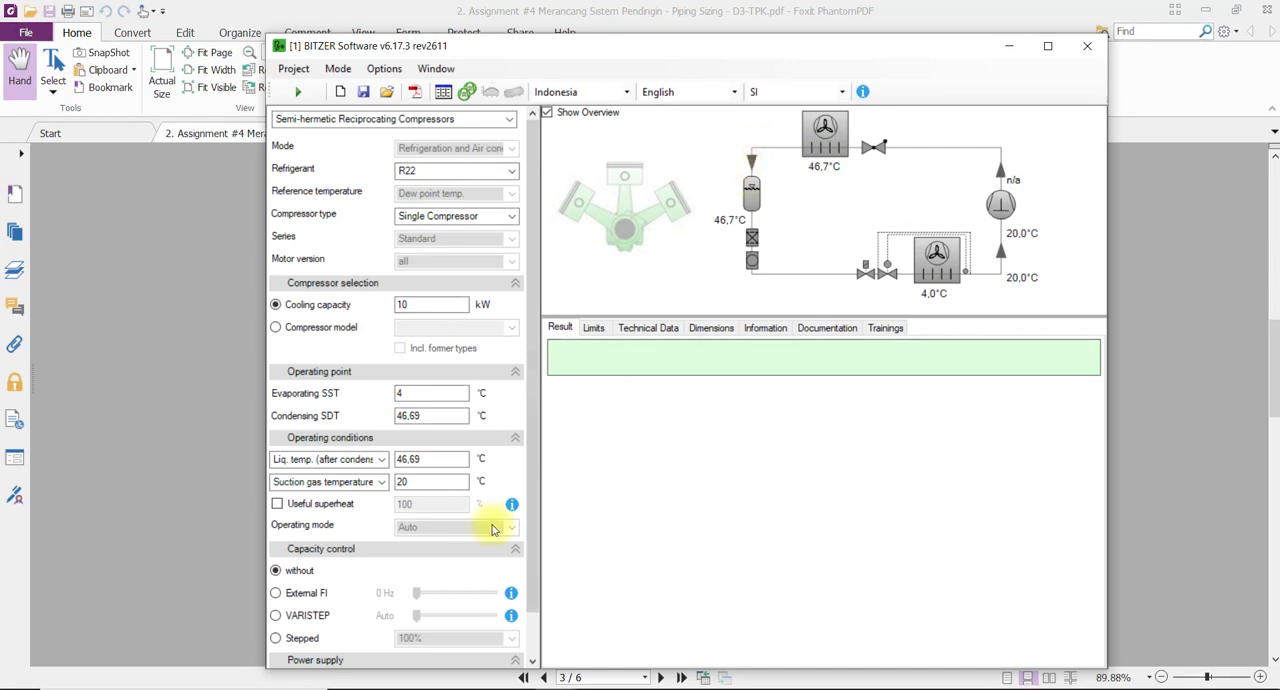
double_click(434, 459)
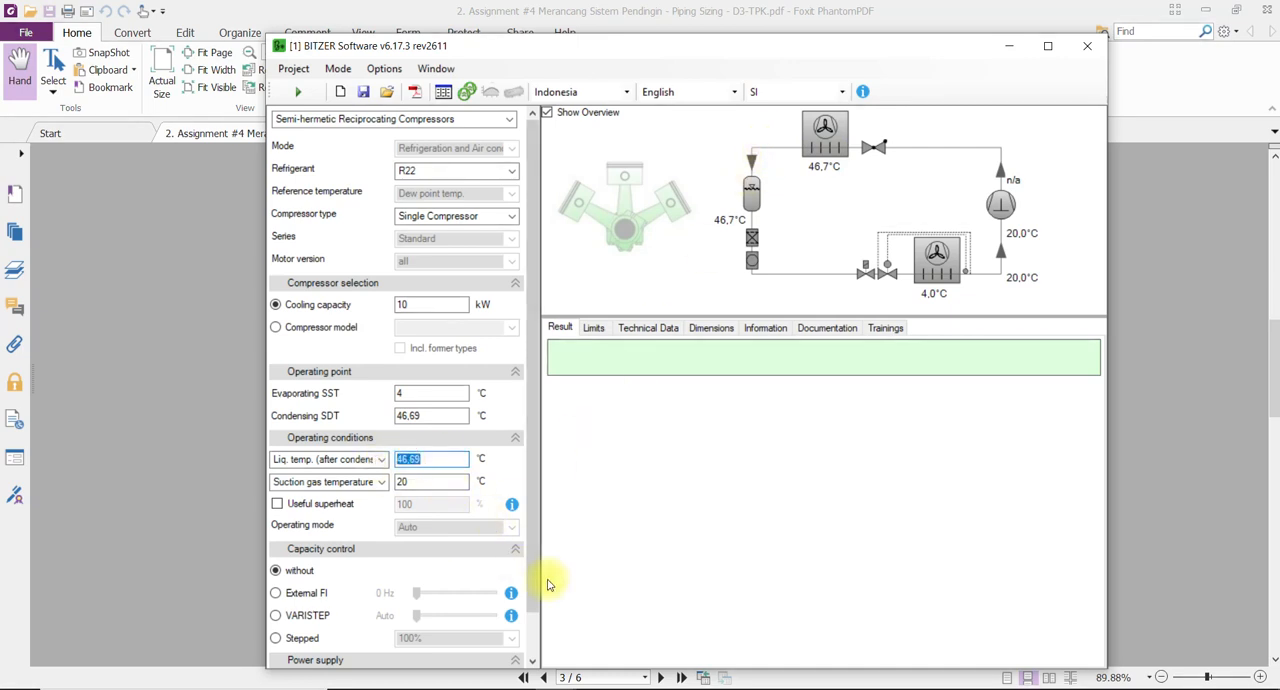
text(40)
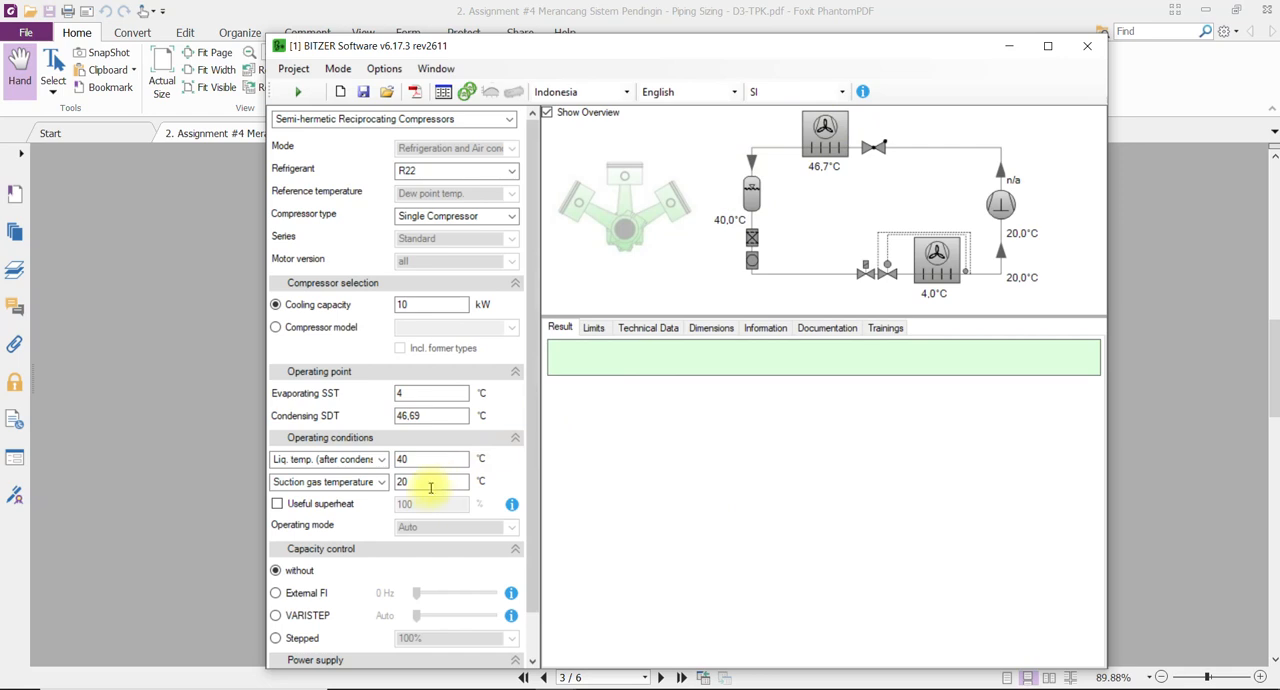
Keep suction gas temperature as the suction-side condition and set it to 10 °C.
click(380, 485)
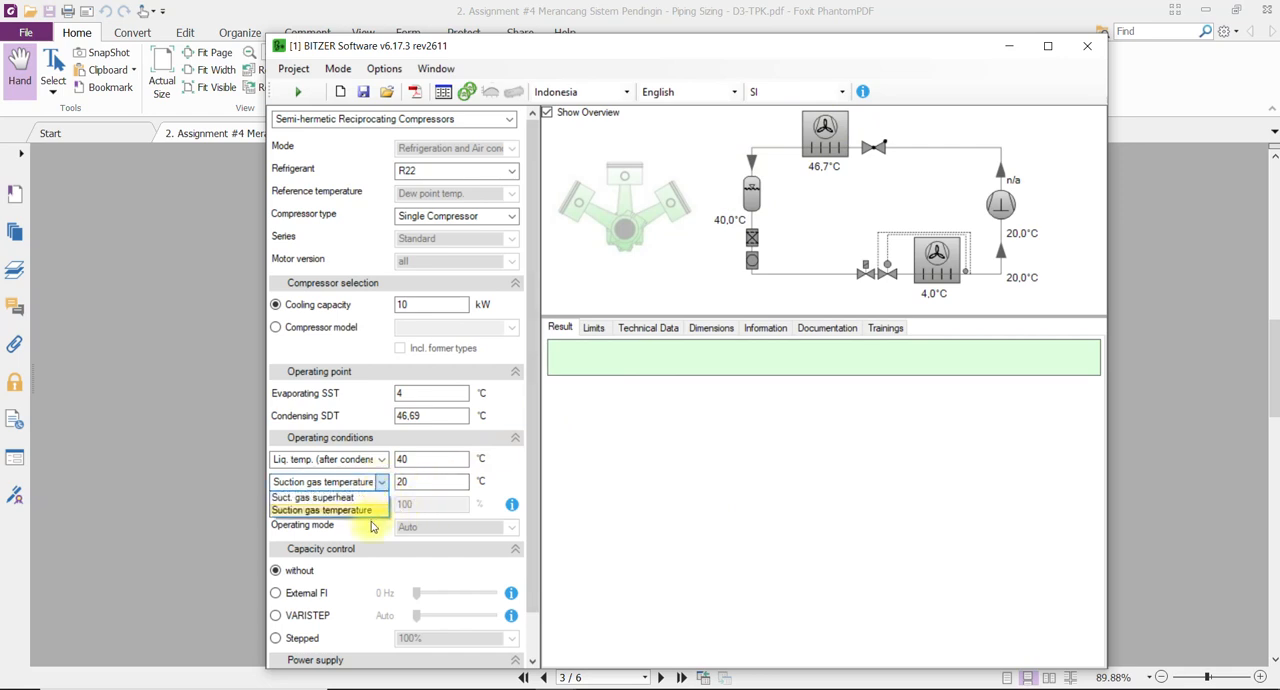
click(367, 512)
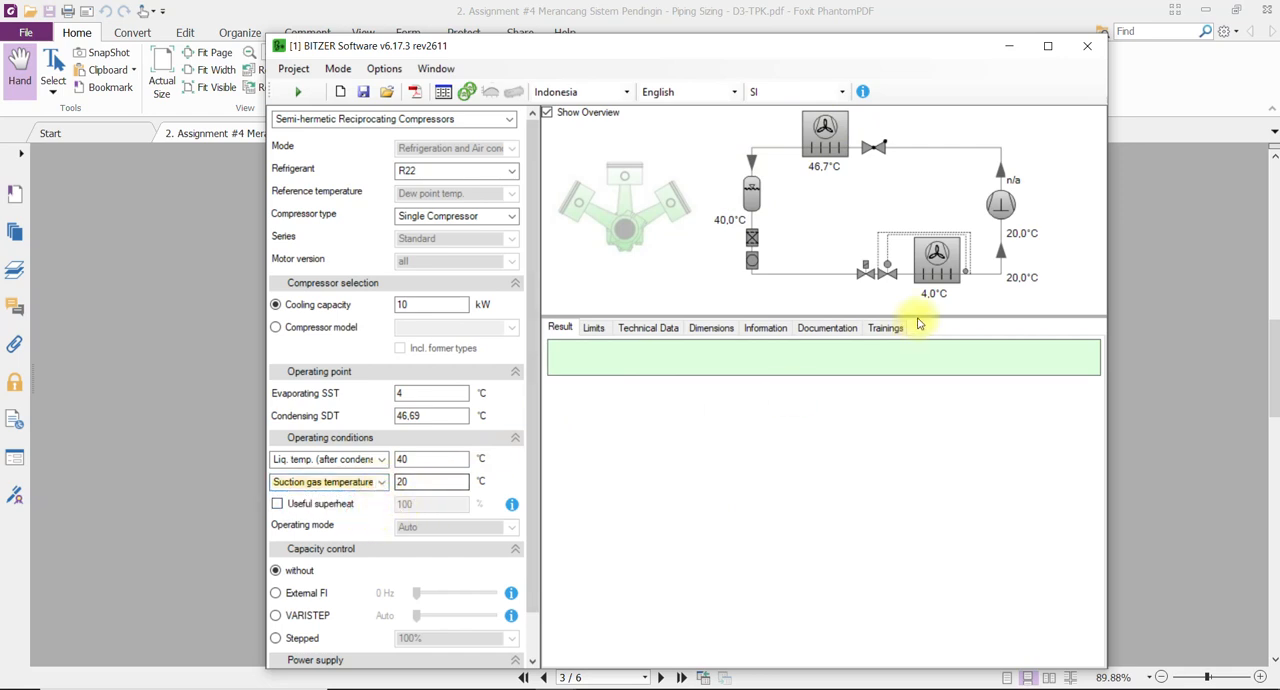
click(430, 481)
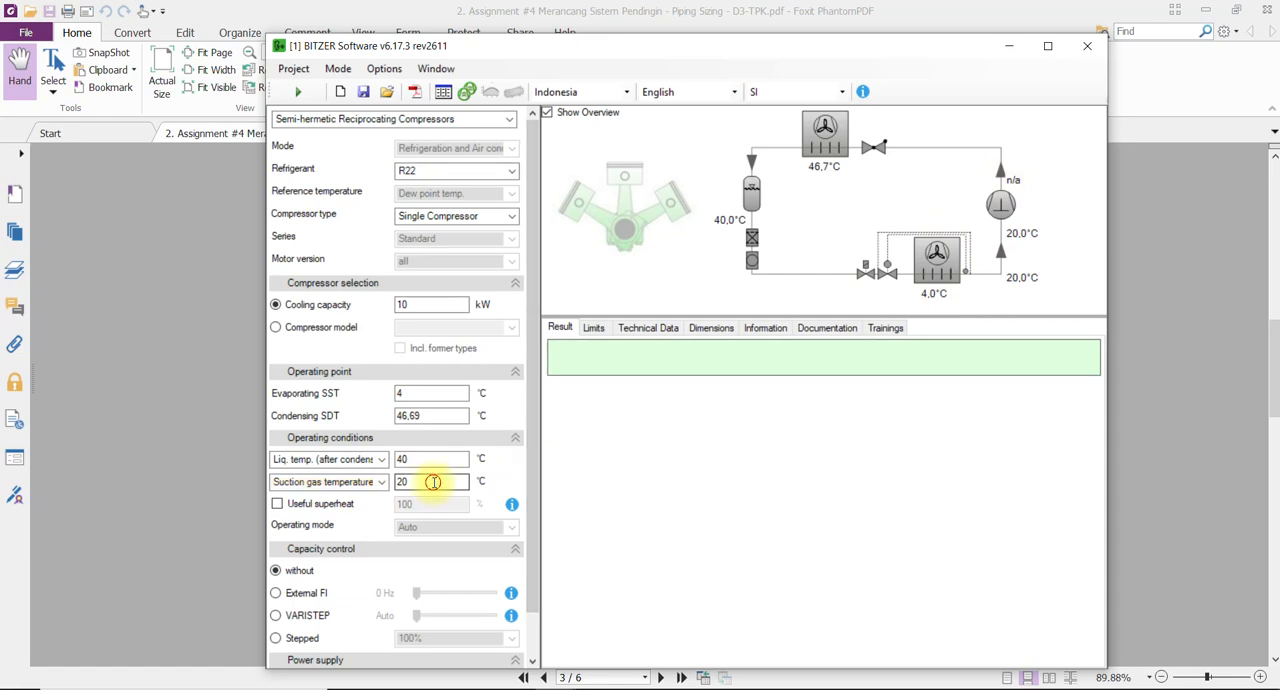
click(406, 394)
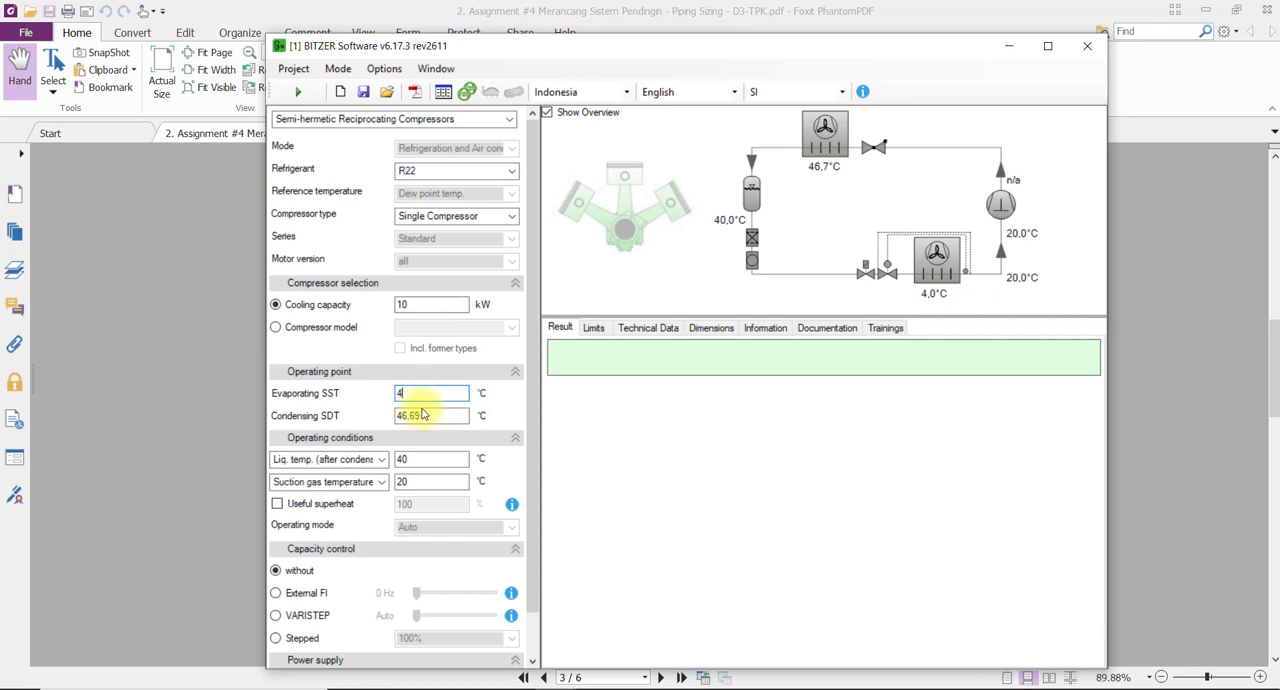
double_click(408, 481)
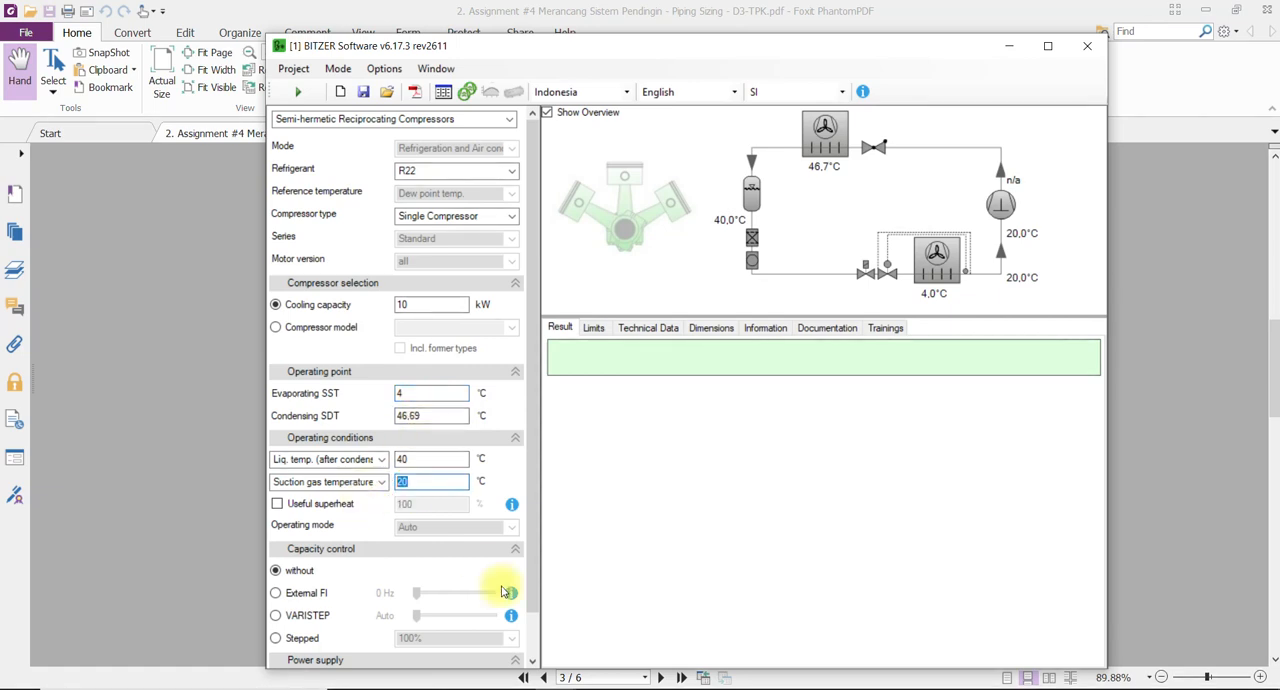
text(10)
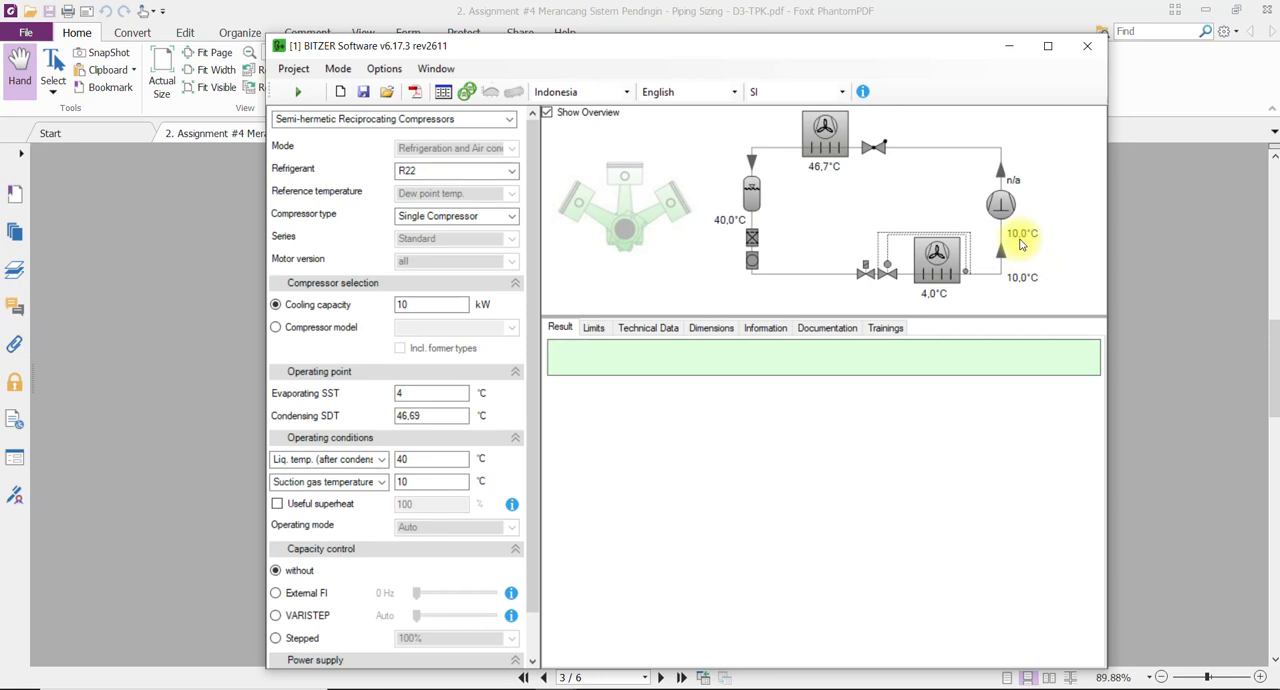
Keep the selection without capacity control and calculate the matching compressors for 10 kW cooling capacity.
click(298, 594)
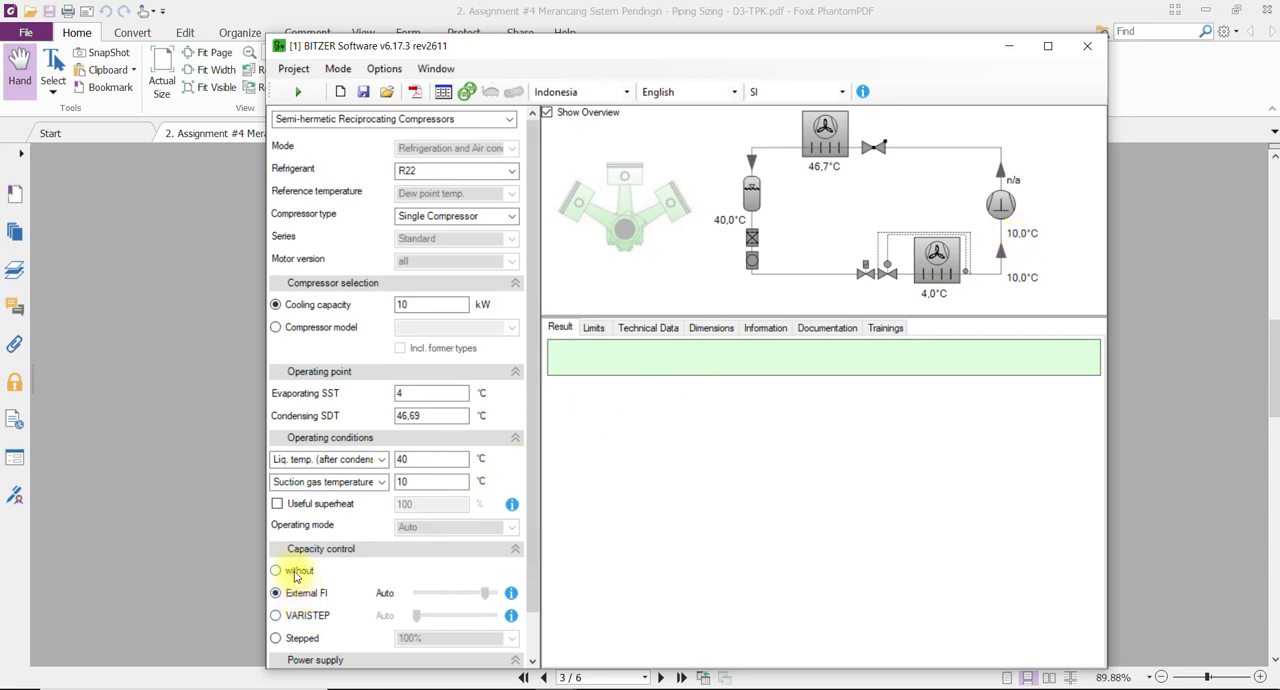
click(280, 614)
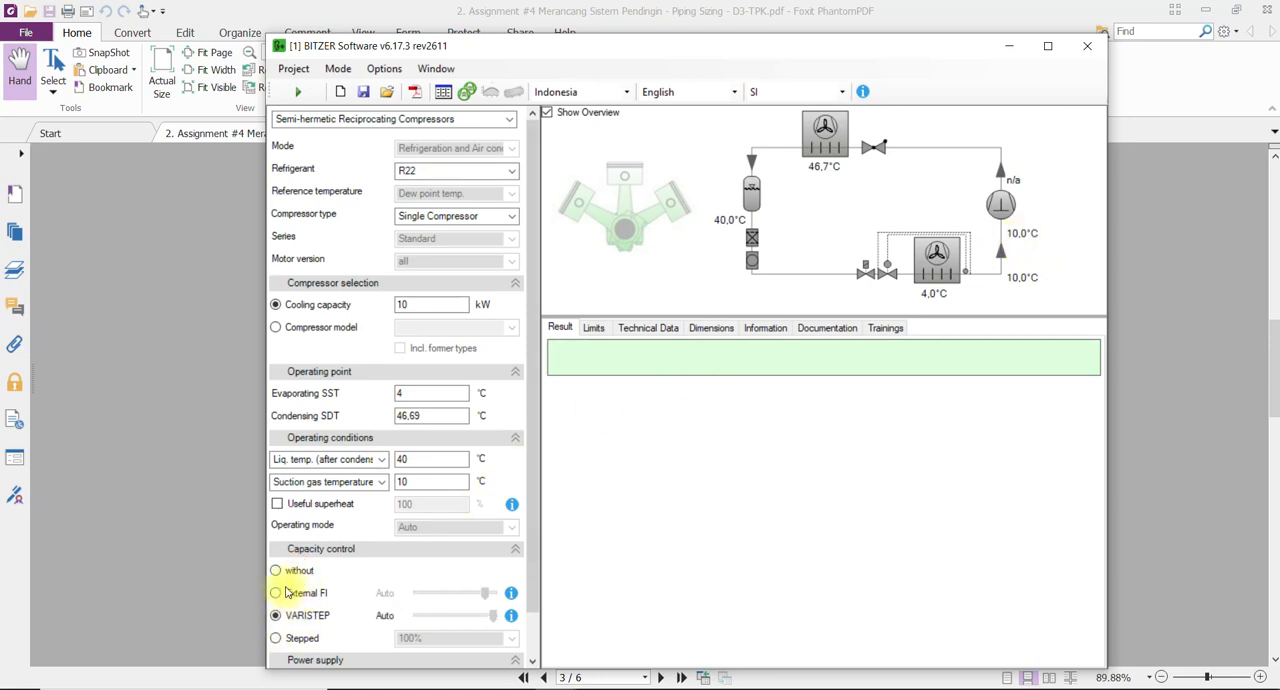
click(282, 570)
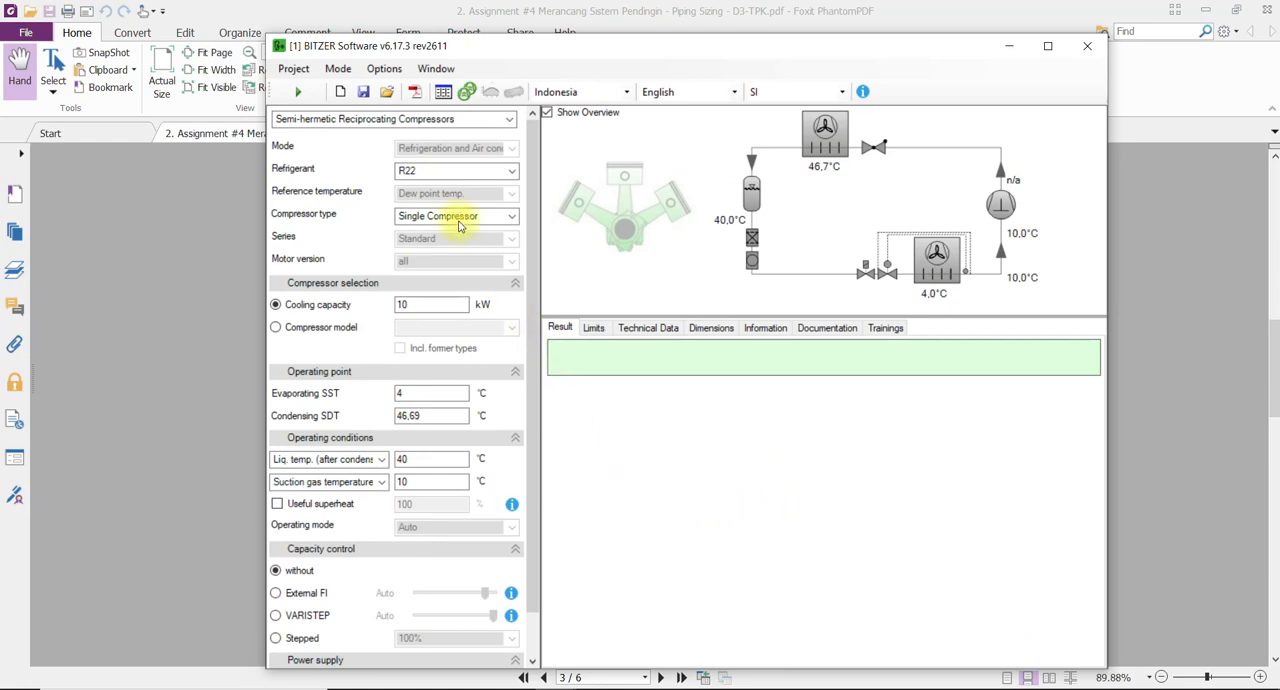
click(300, 90)
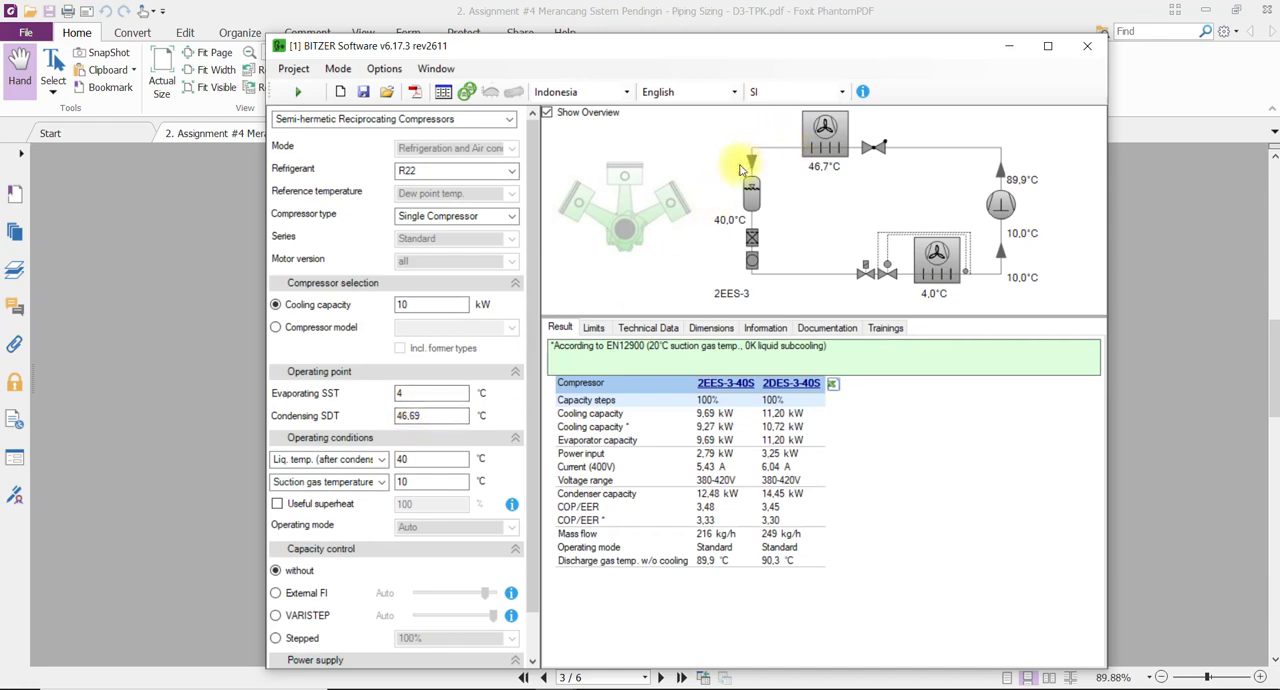
click(415, 460)
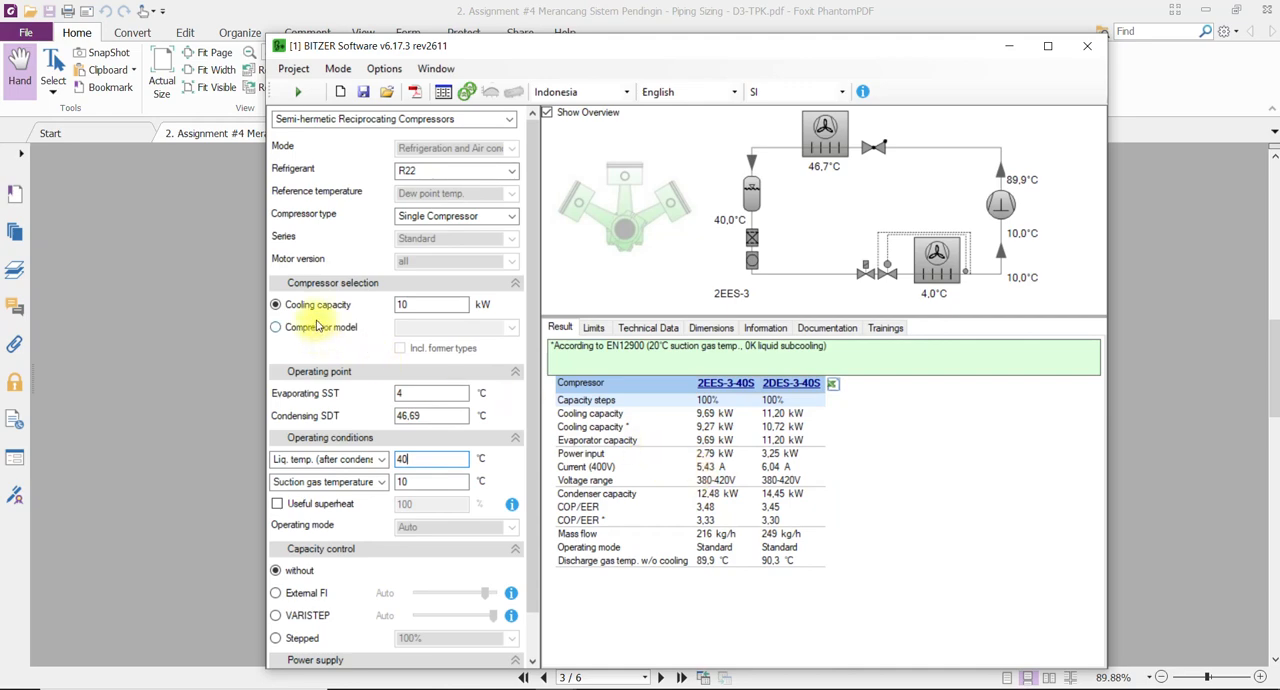
double_click(410, 307)
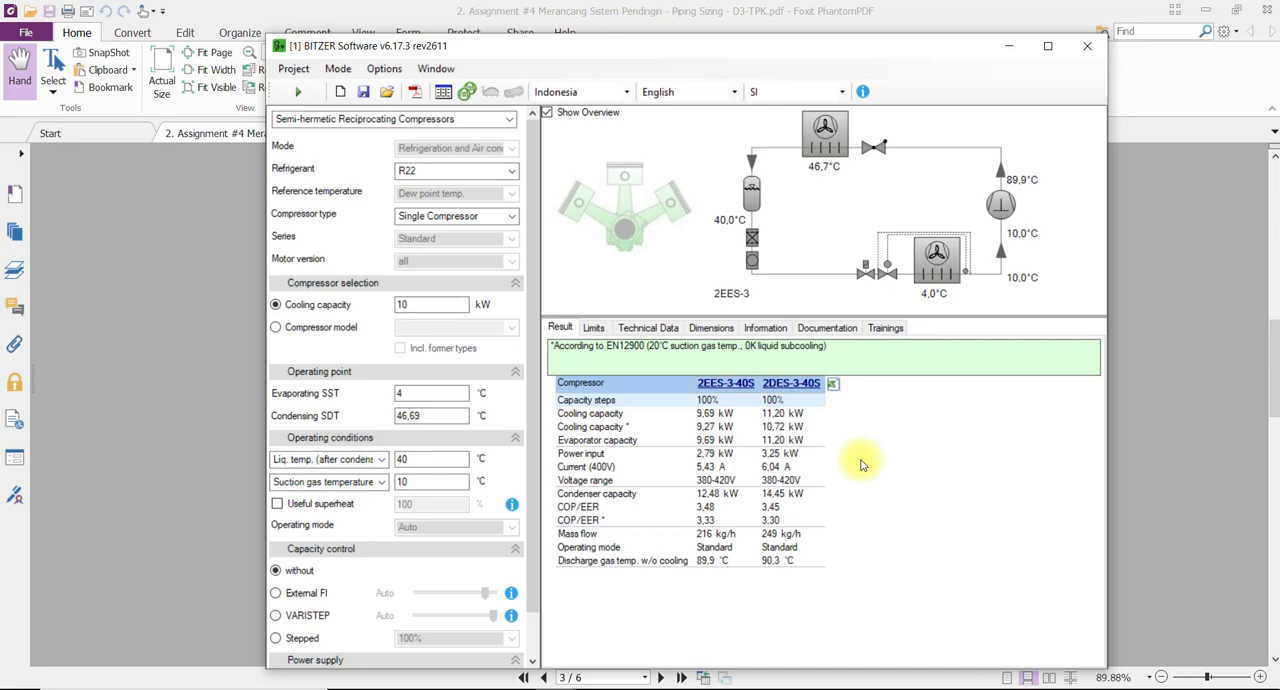
click(403, 306)
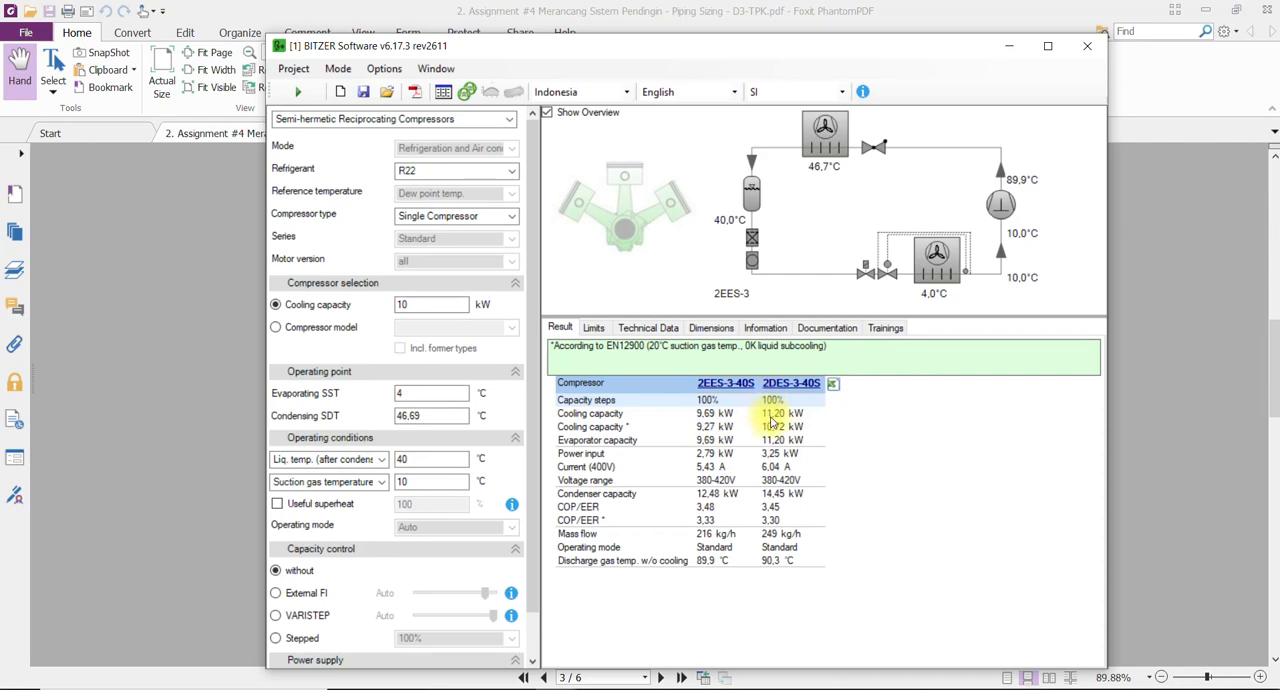
click(419, 307)
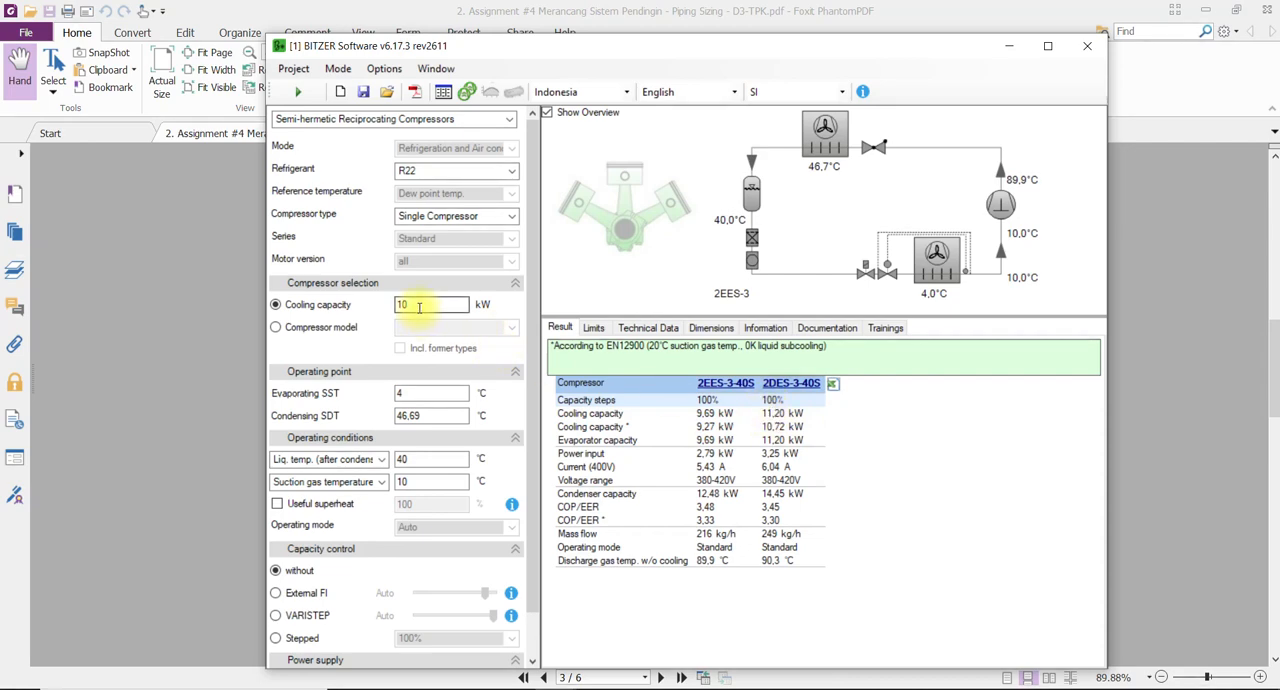
double_click(419, 307)
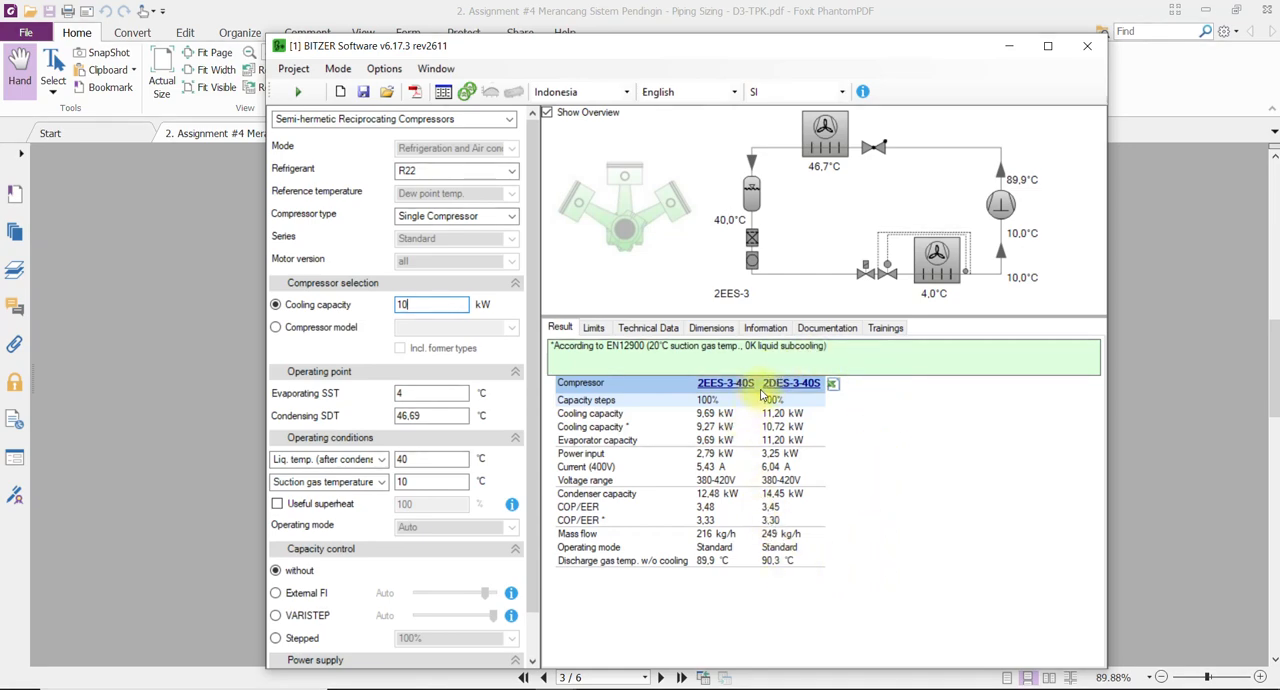
Select compressor 2DES-3-40S from the results and review its application limits and technical data.
click(780, 384)
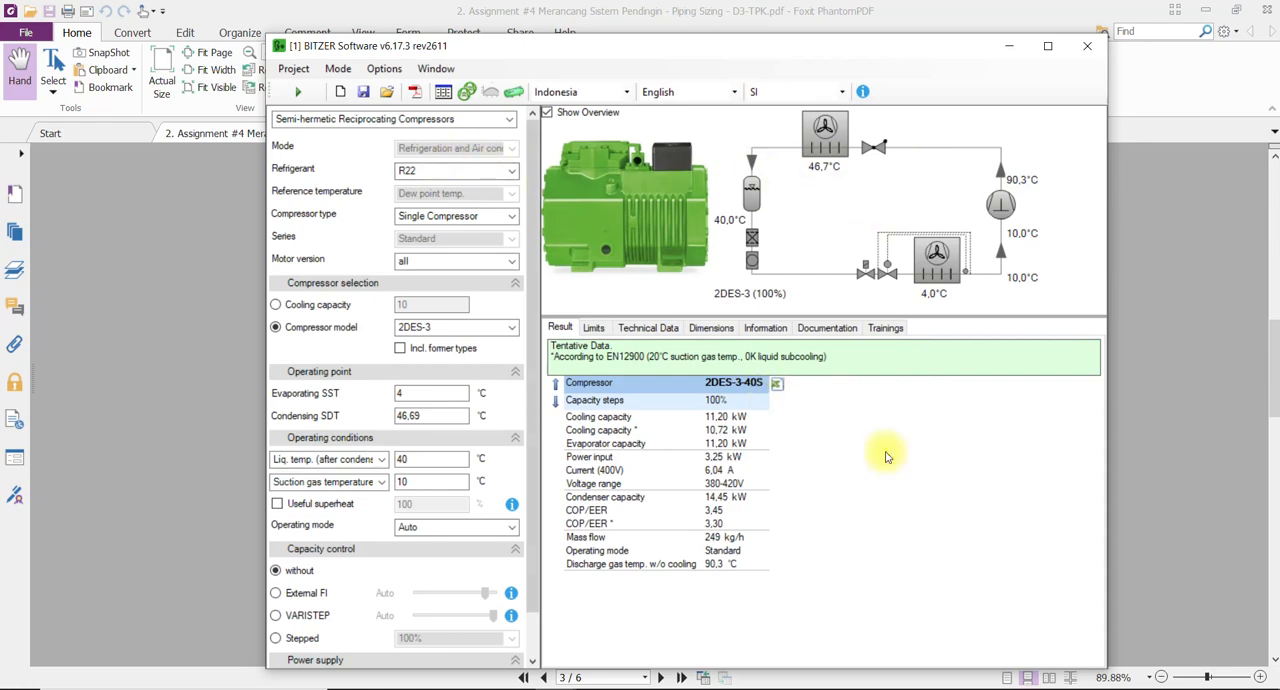
click(592, 328)
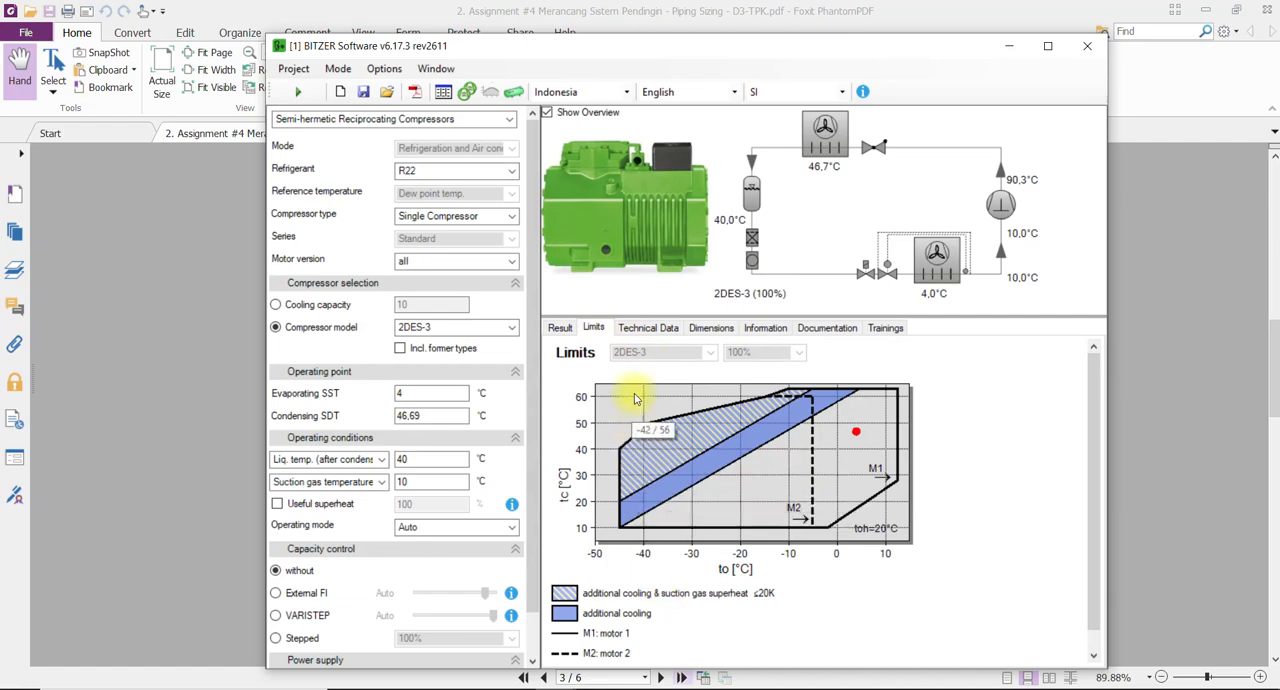
click(645, 330)
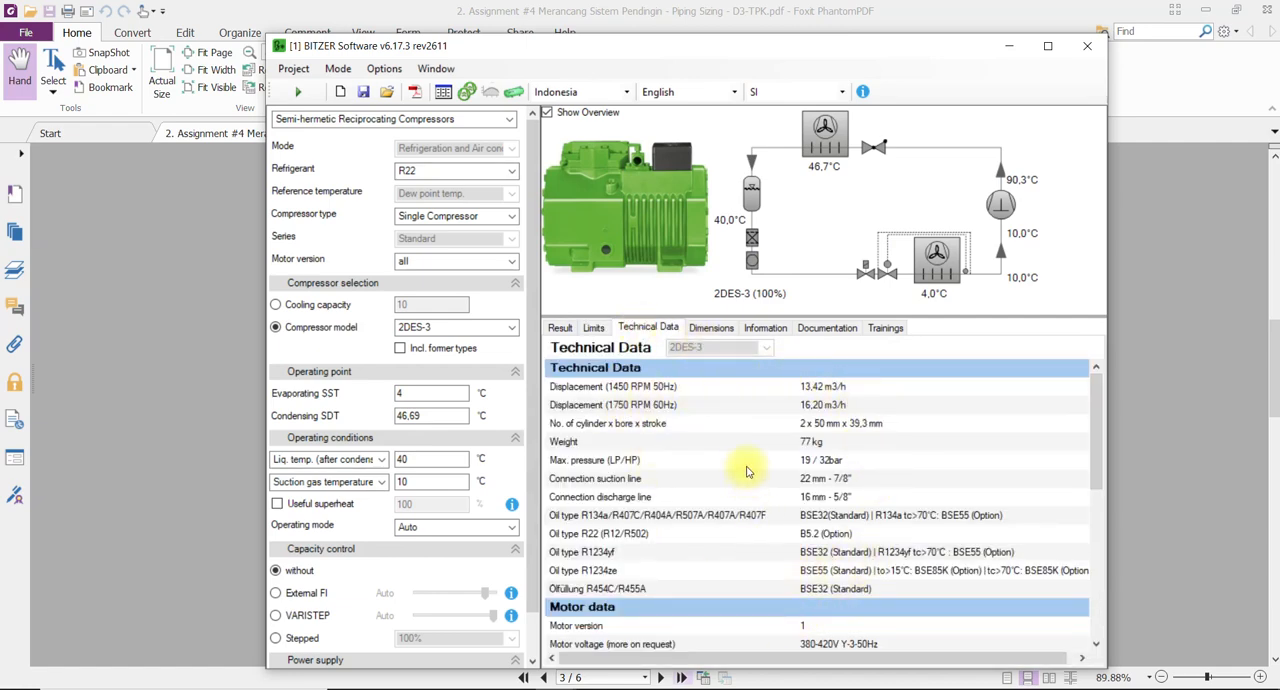
scroll(746, 482, down, 6)
scroll(746, 482, up, 6)
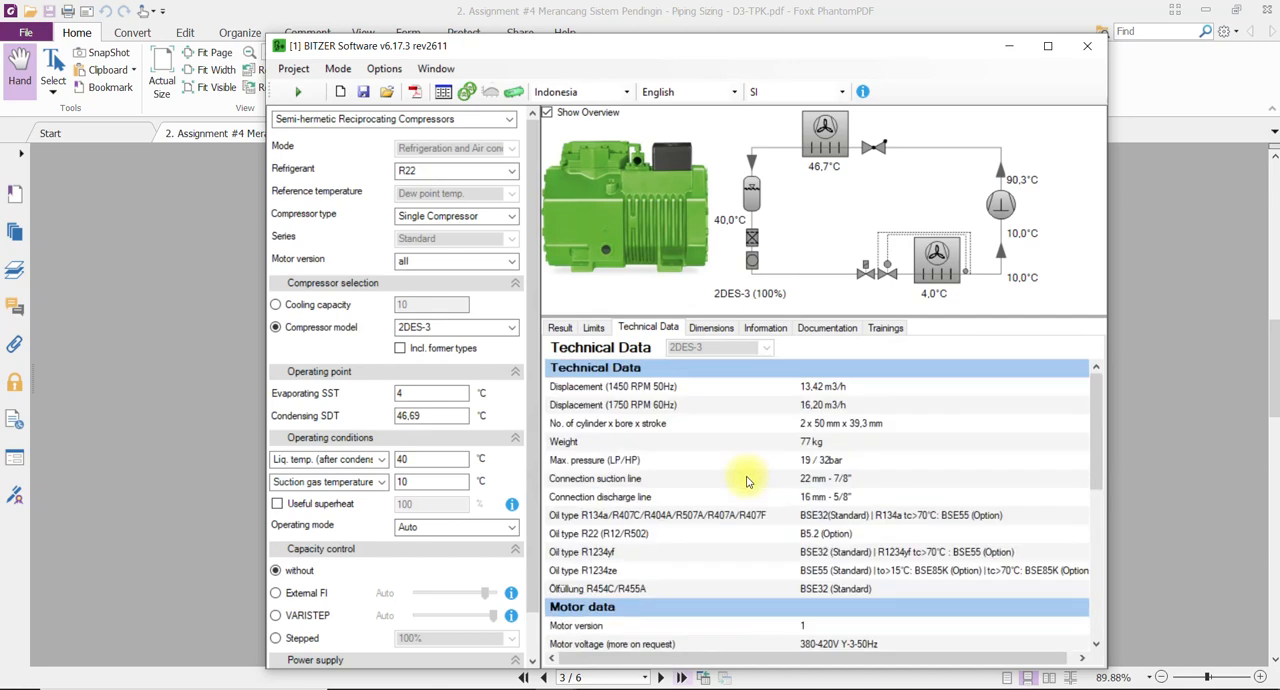
Look through the 2DES-3 compressor's dimensions, documentation list and general information text.
click(711, 328)
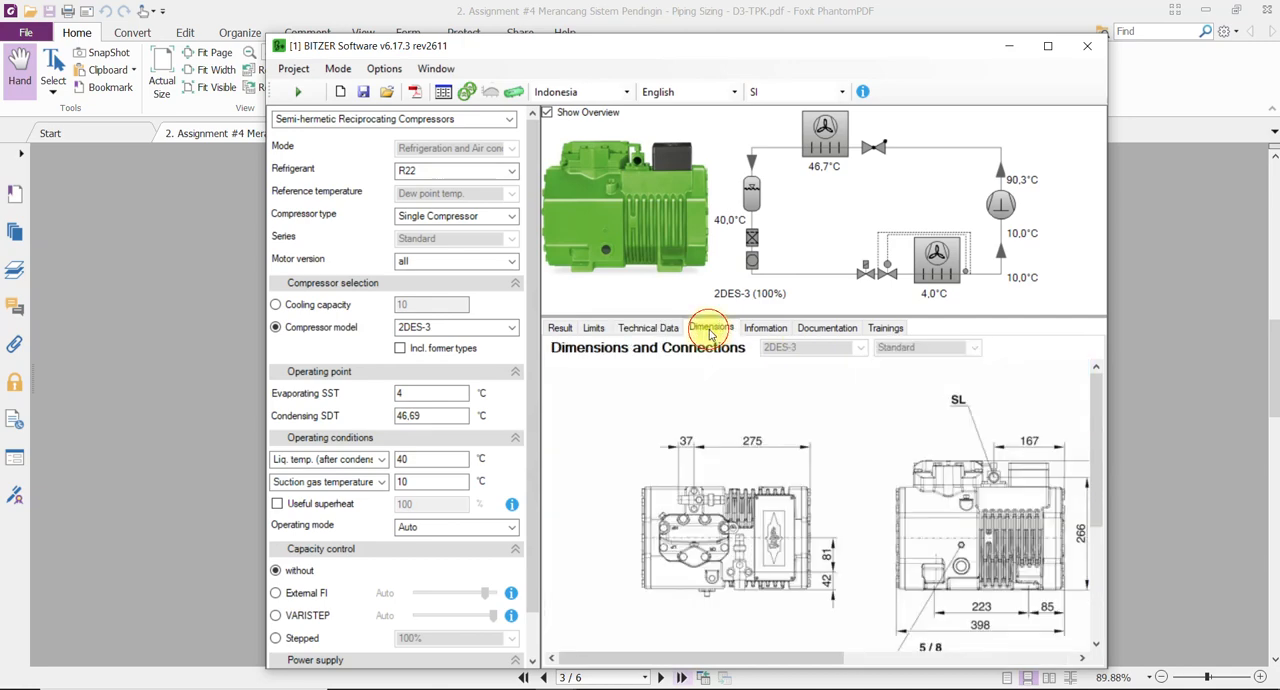
click(766, 330)
click(822, 332)
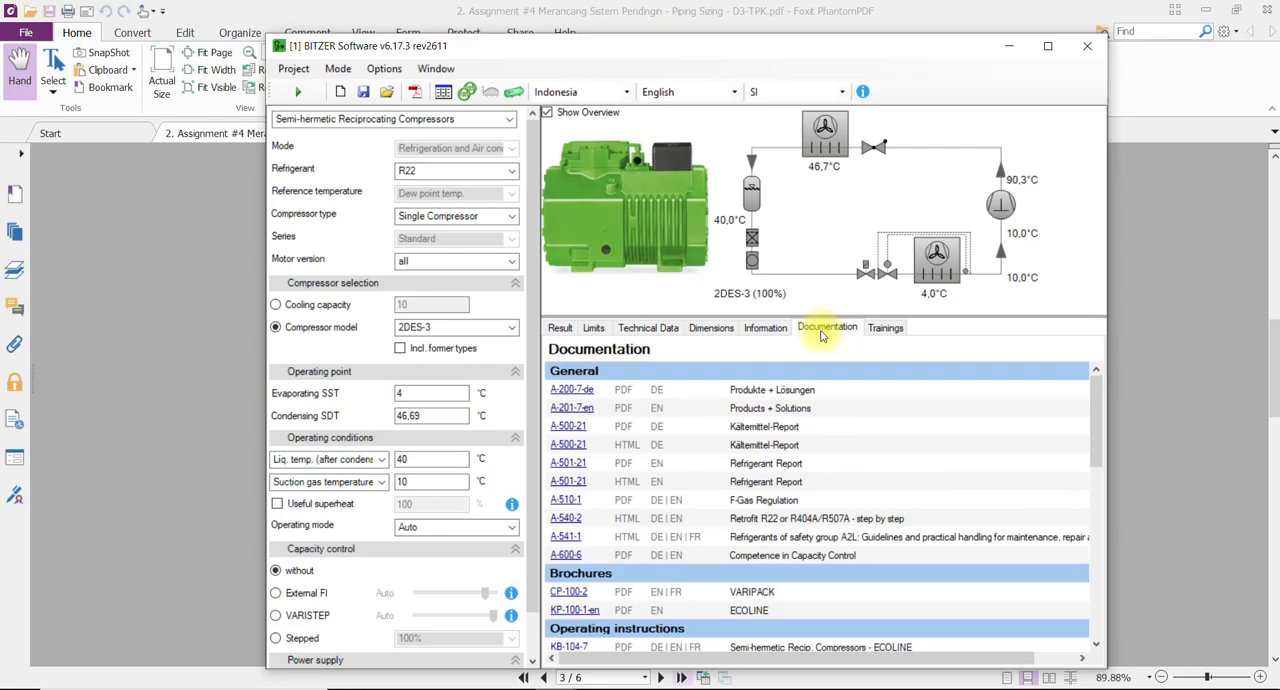
click(765, 332)
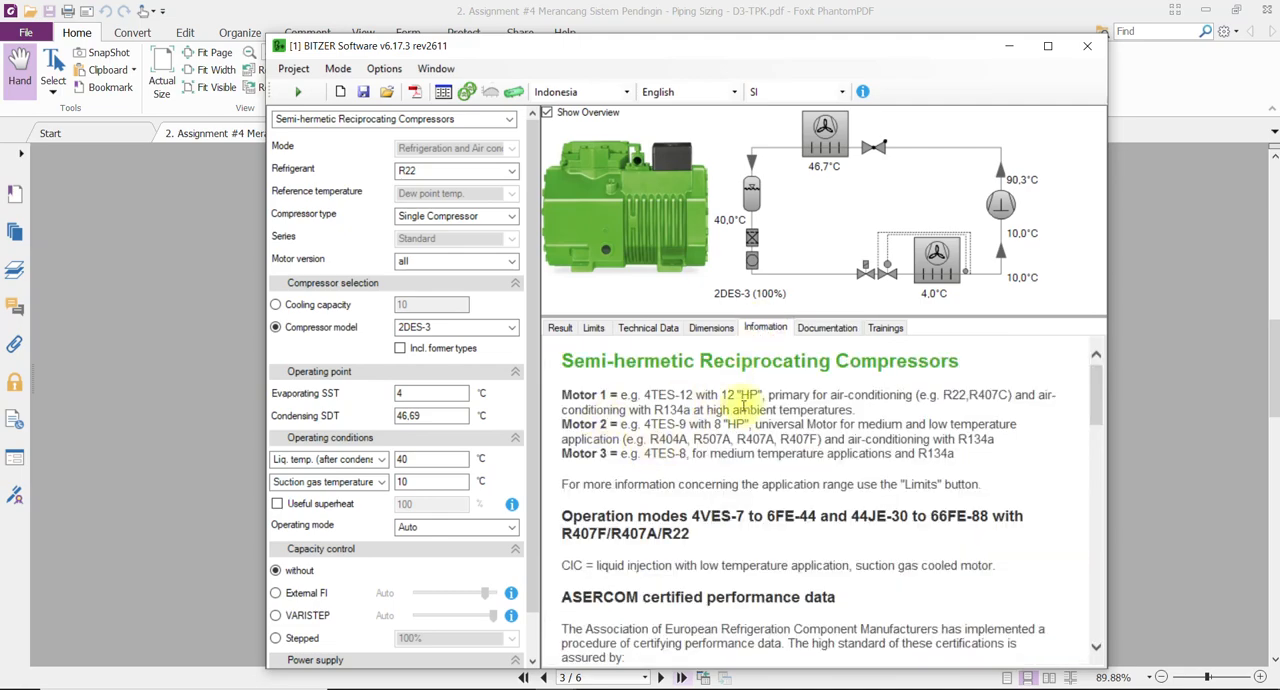
scroll(700, 450, down, 6)
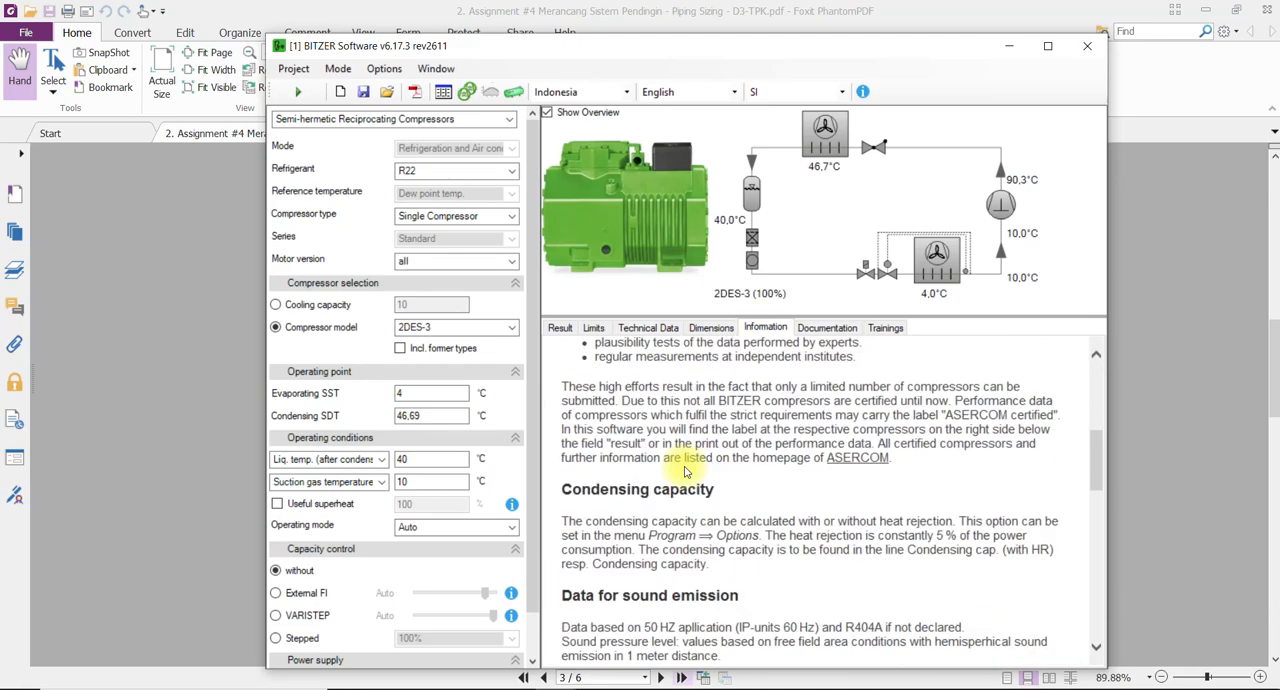
scroll(680, 455, up, 5)
Read the 2DES-3 technical data, including displacement, line connections, oil types and motor data.
click(652, 329)
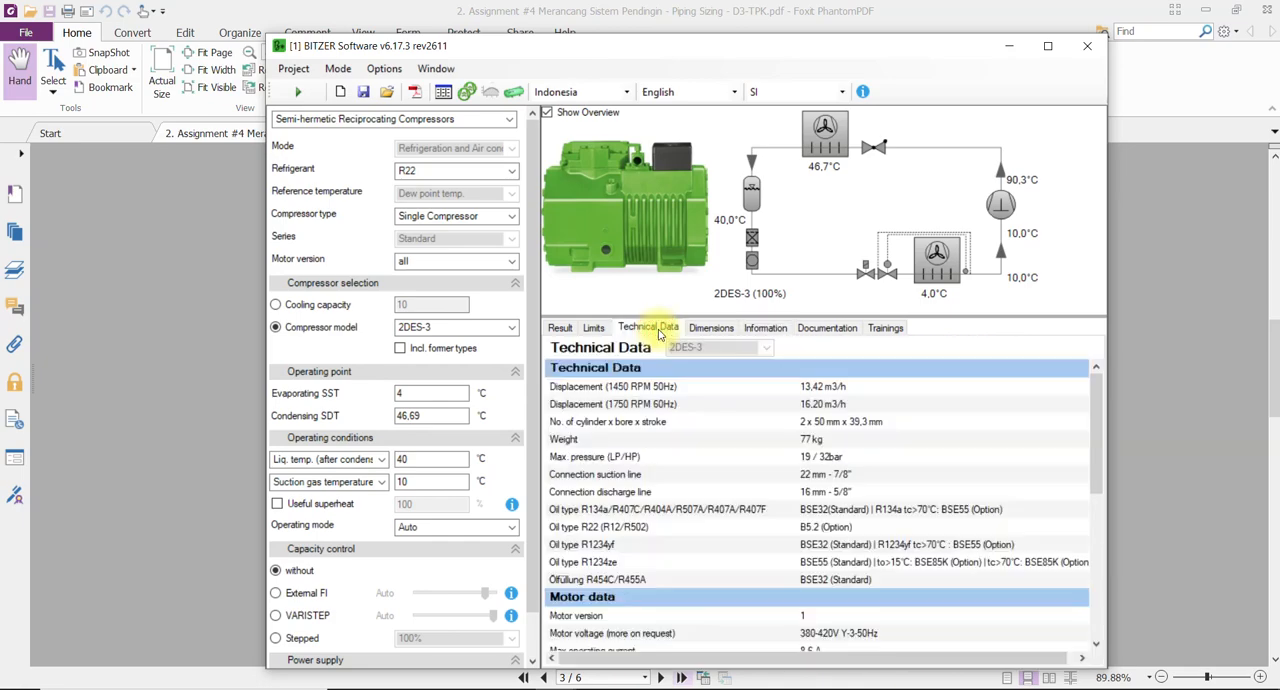
scroll(736, 442, down, 5)
scroll(737, 444, up, 5)
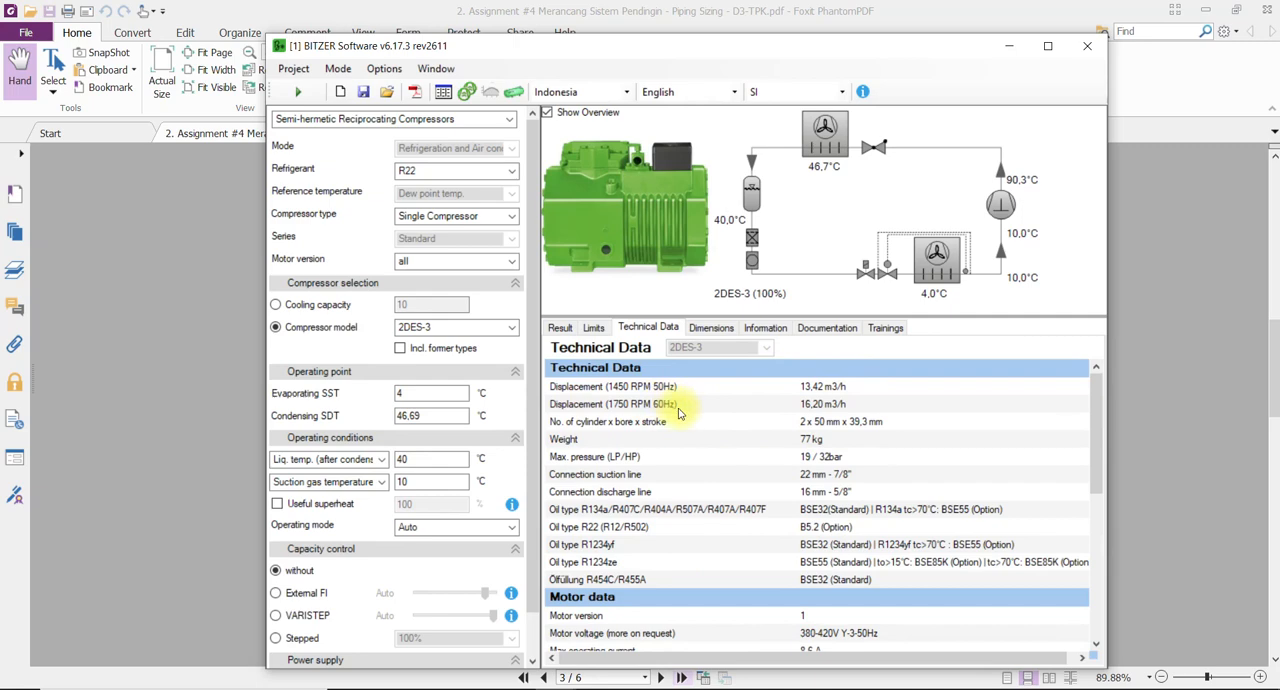
scroll(740, 510, down, 9)
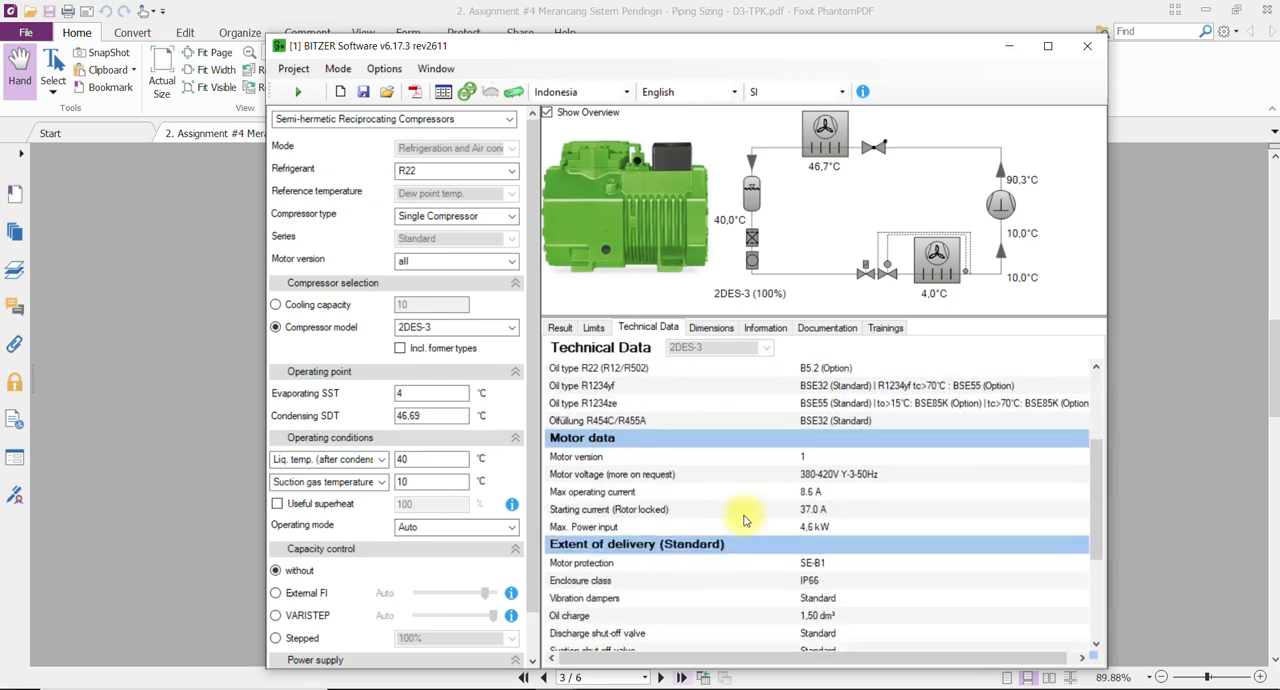
scroll(733, 513, up, 9)
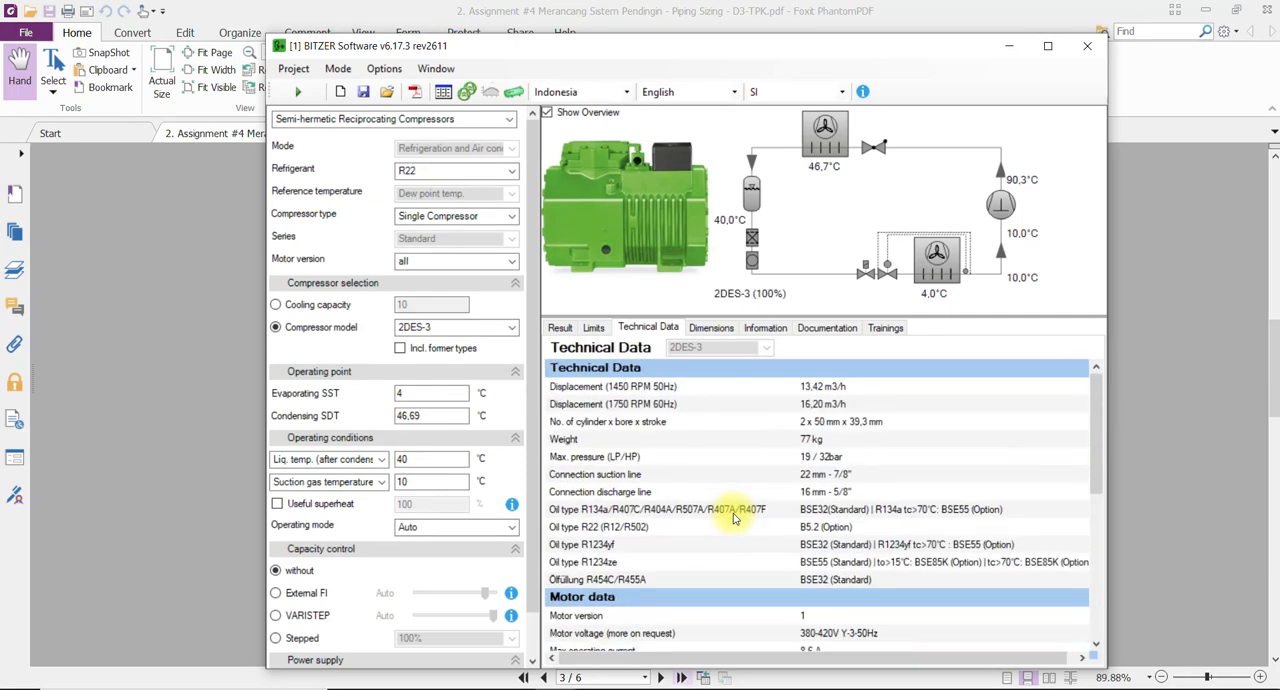
Examine all views of the 2DES-3 dimensions and connections drawing.
click(702, 328)
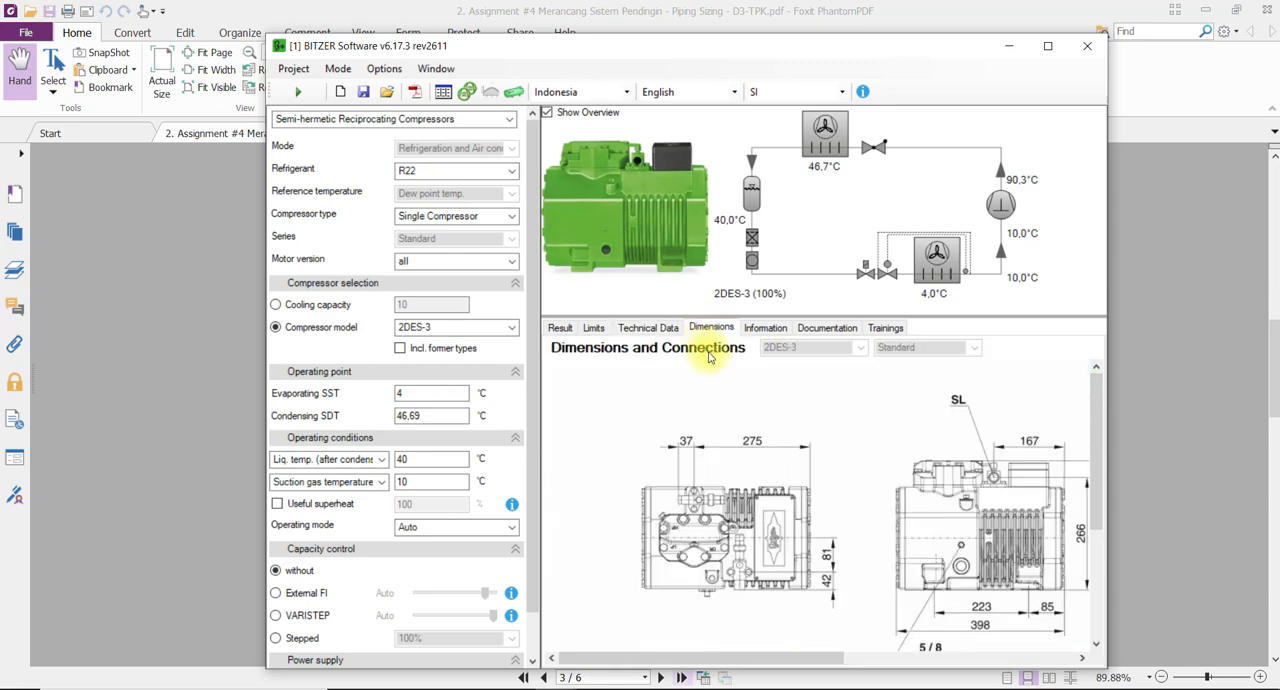
mouse_move(803, 655)
mouse_down()
mouse_move(1029, 671)
mouse_move(806, 664)
mouse_move(984, 670)
mouse_up()
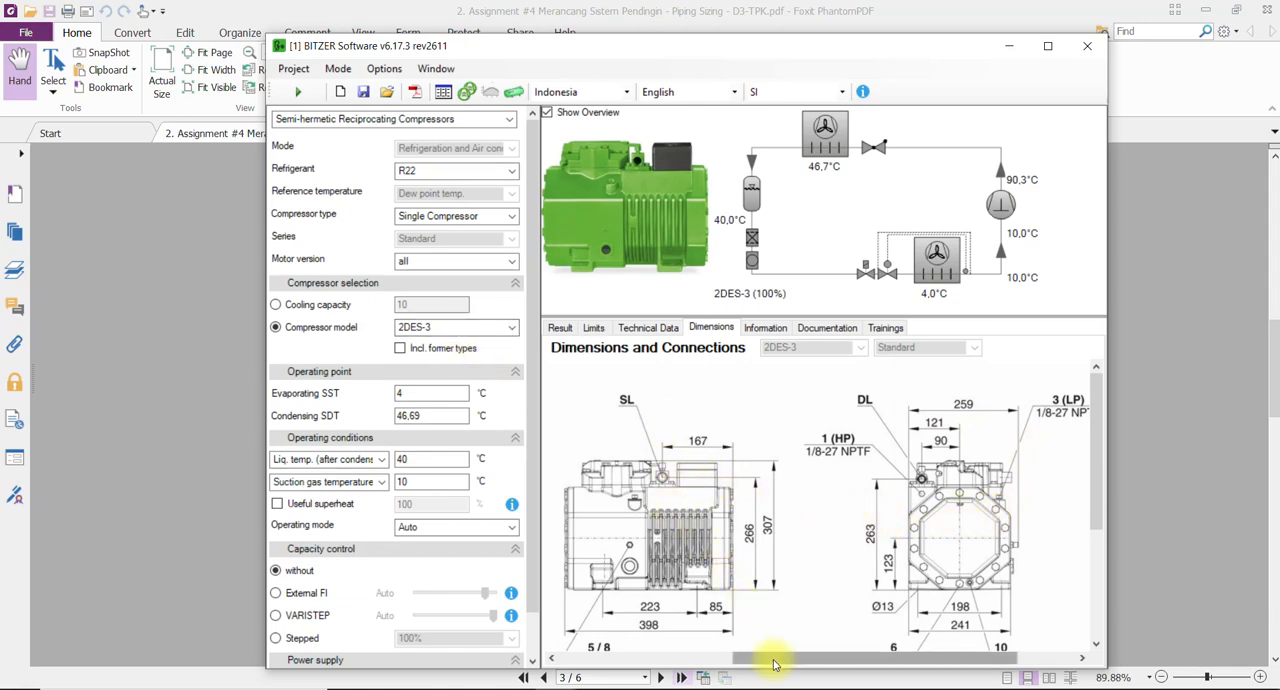
drag(766, 659, 601, 686)
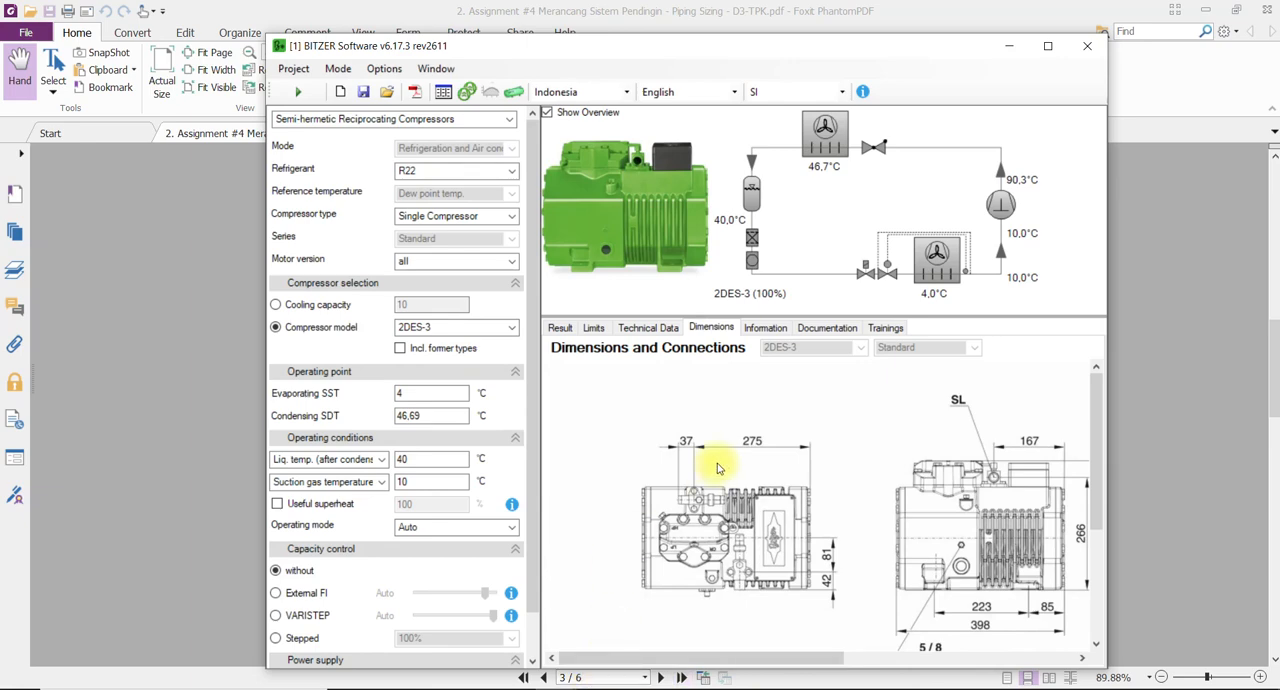
Start a PDF export and fill in the head lines with the author's full name, TPK and PPNS.
click(420, 97)
drag(288, 141, 779, 213)
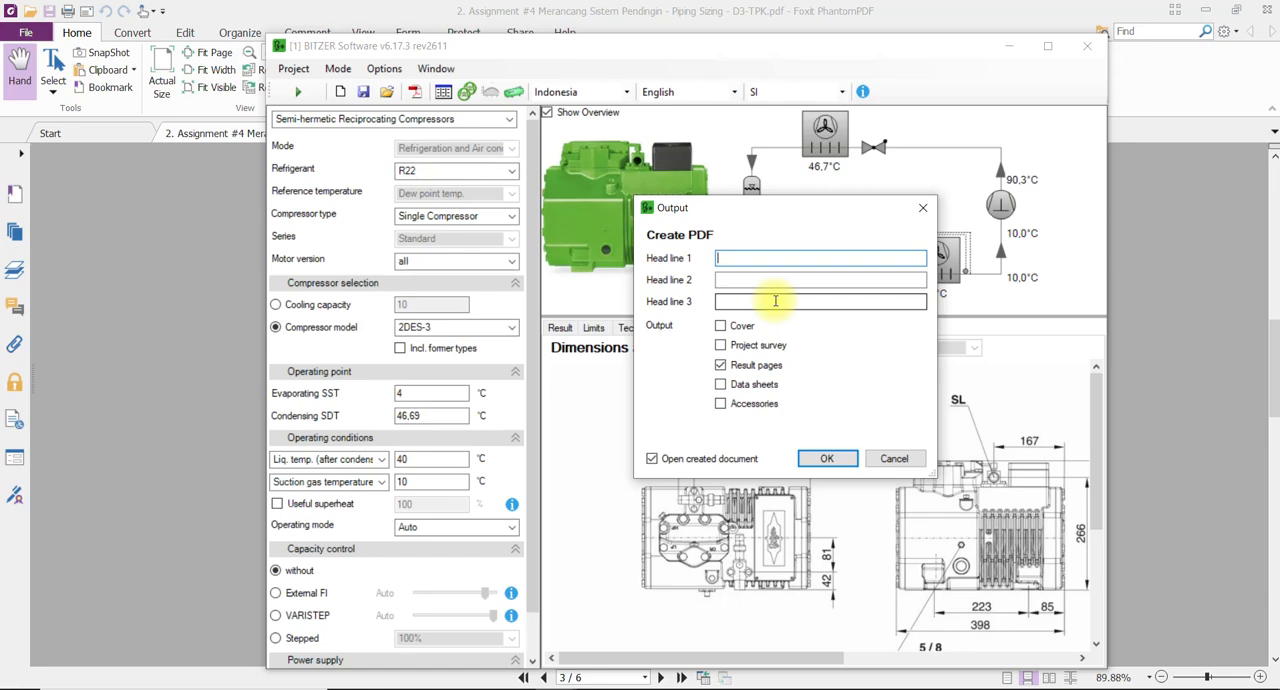
text(George )
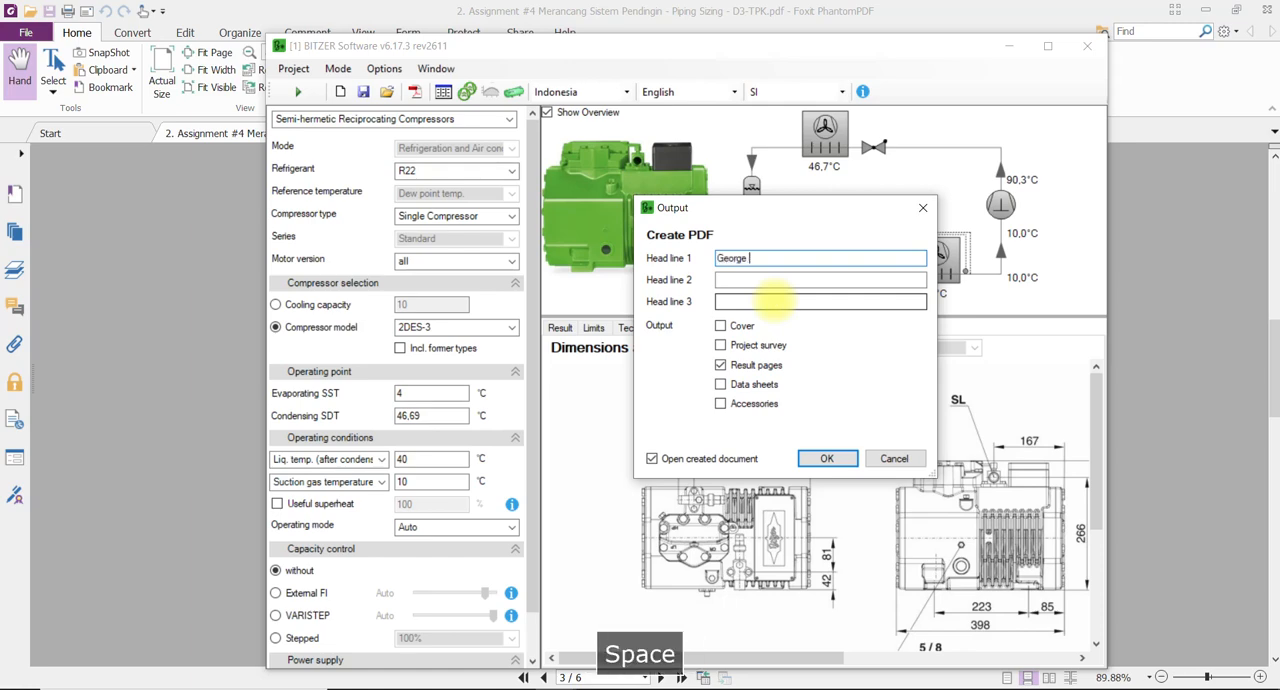
text(E Kusuma)
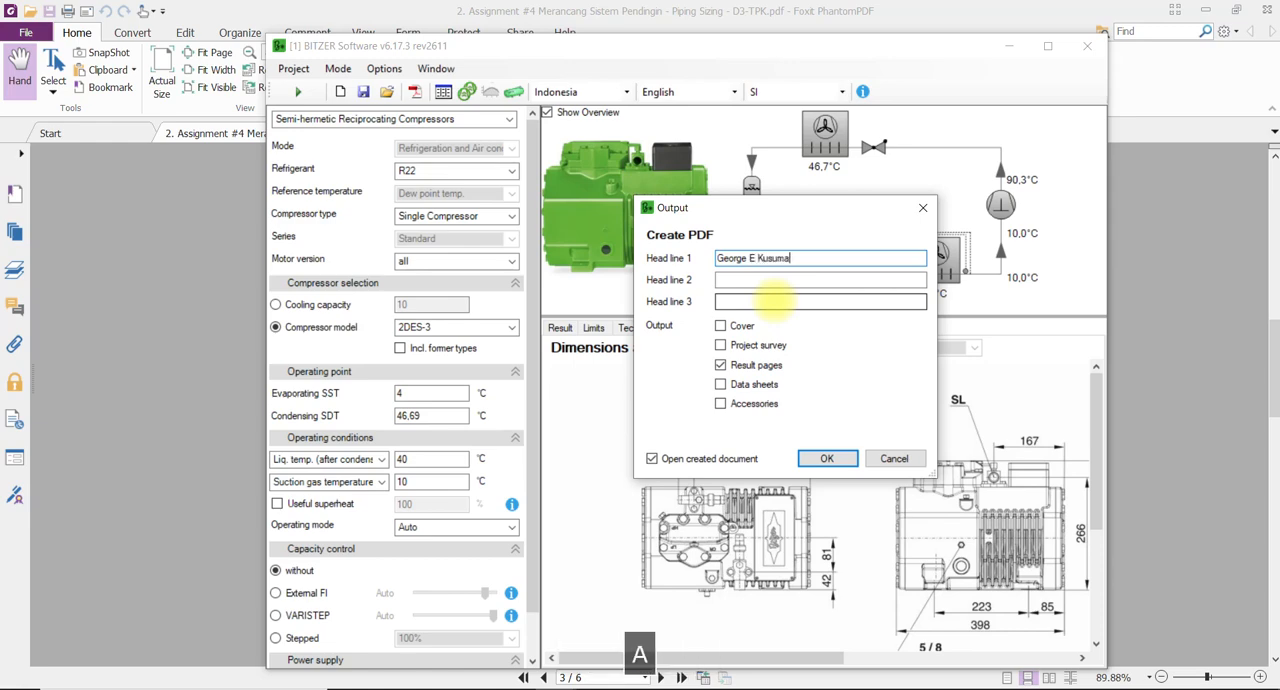
click(740, 280)
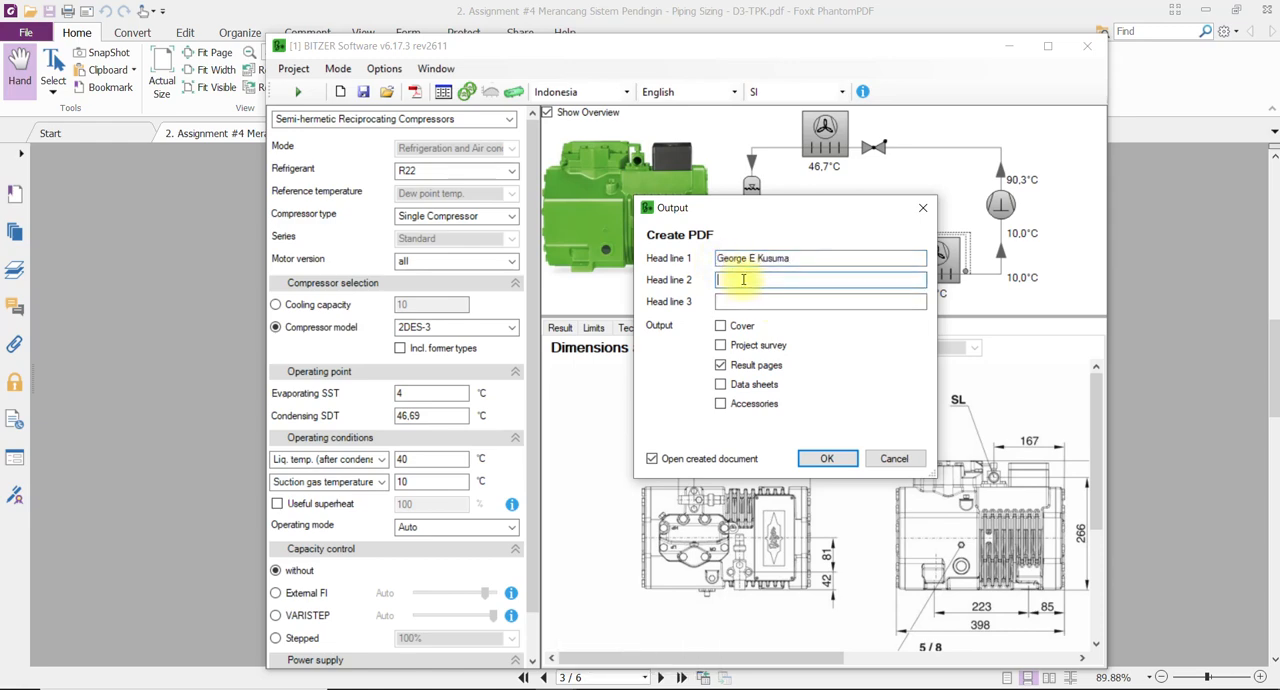
text(TPK)
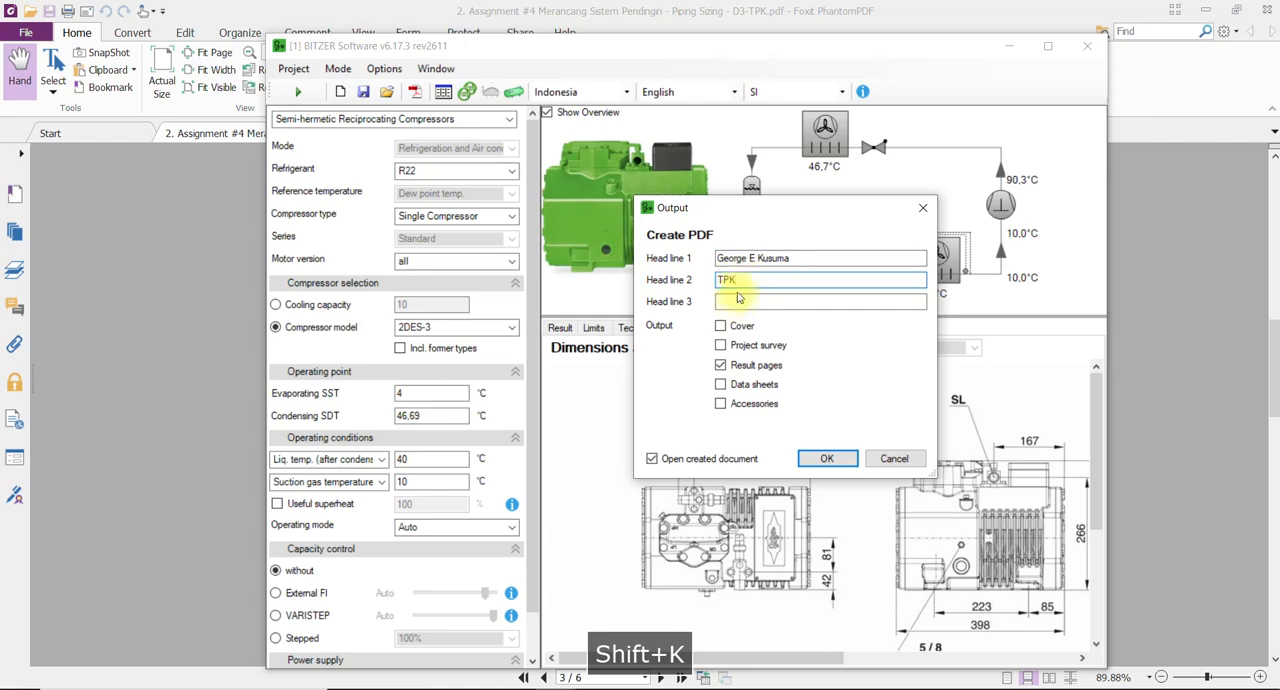
click(740, 304)
text(PPNS)
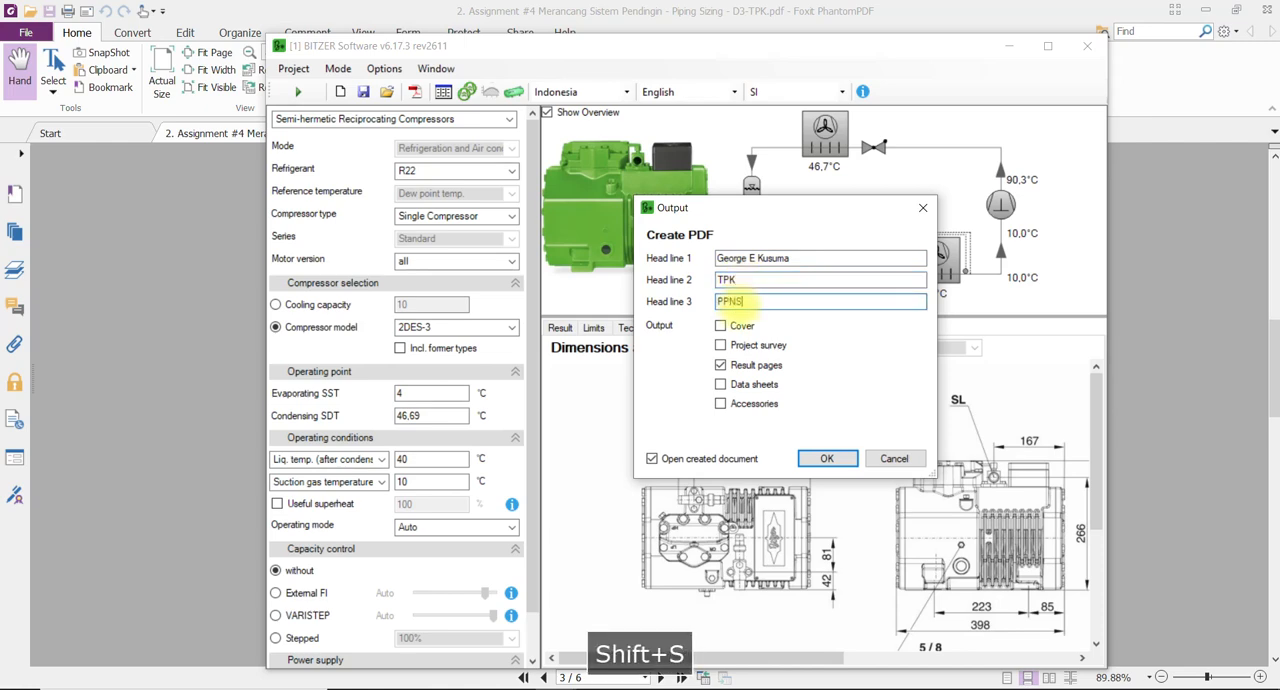
Include the cover, project survey, result pages, data sheets and accessories in the PDF output and confirm.
click(719, 346)
click(721, 386)
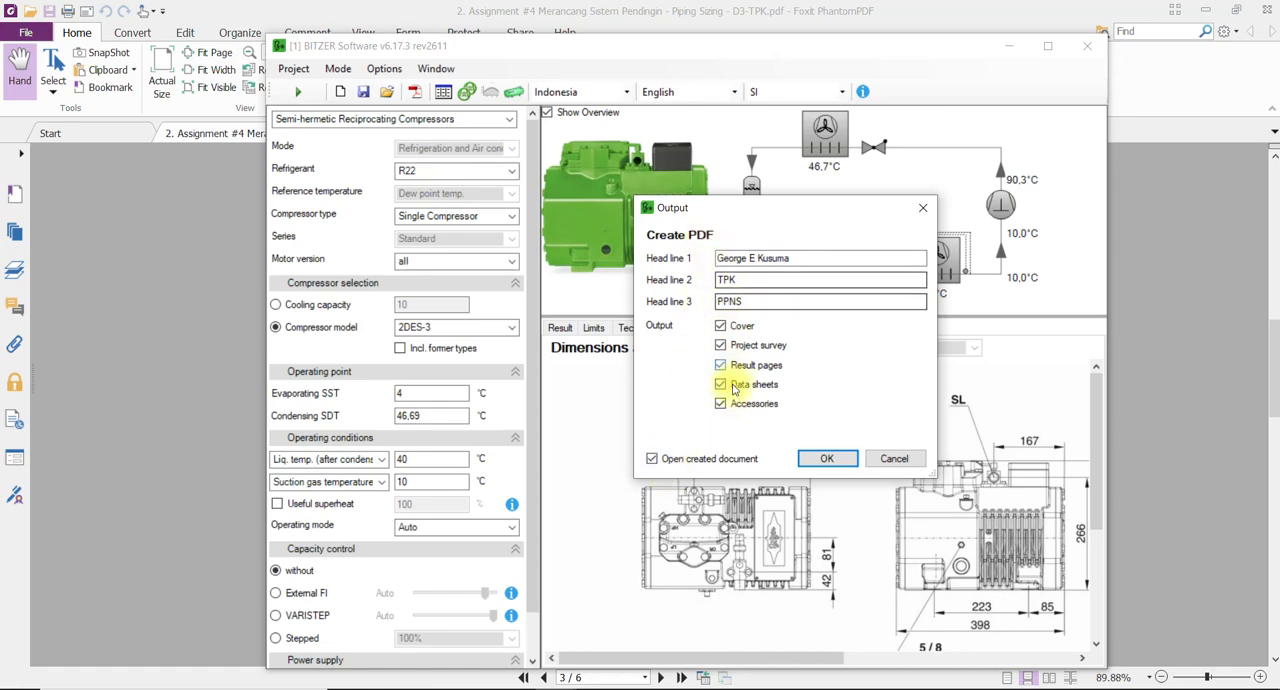
click(829, 459)
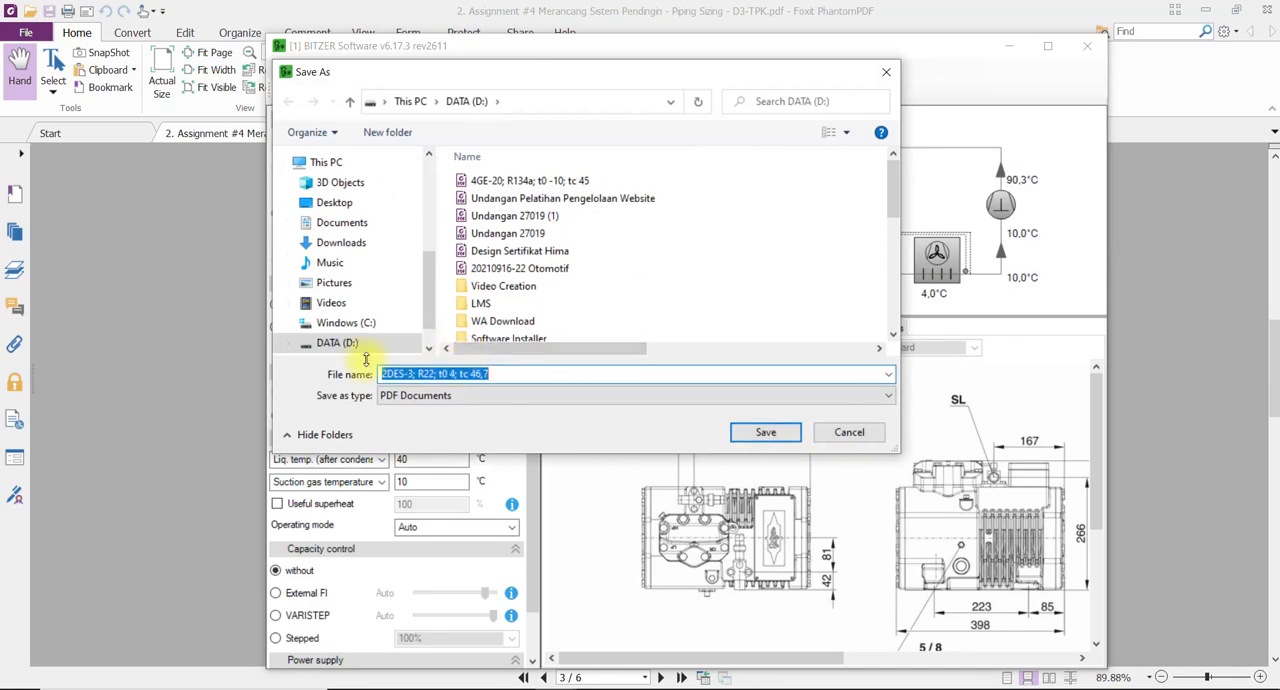
Save the PDF report as Example on the DATA (D:) drive.
click(357, 323)
click(357, 343)
click(509, 371)
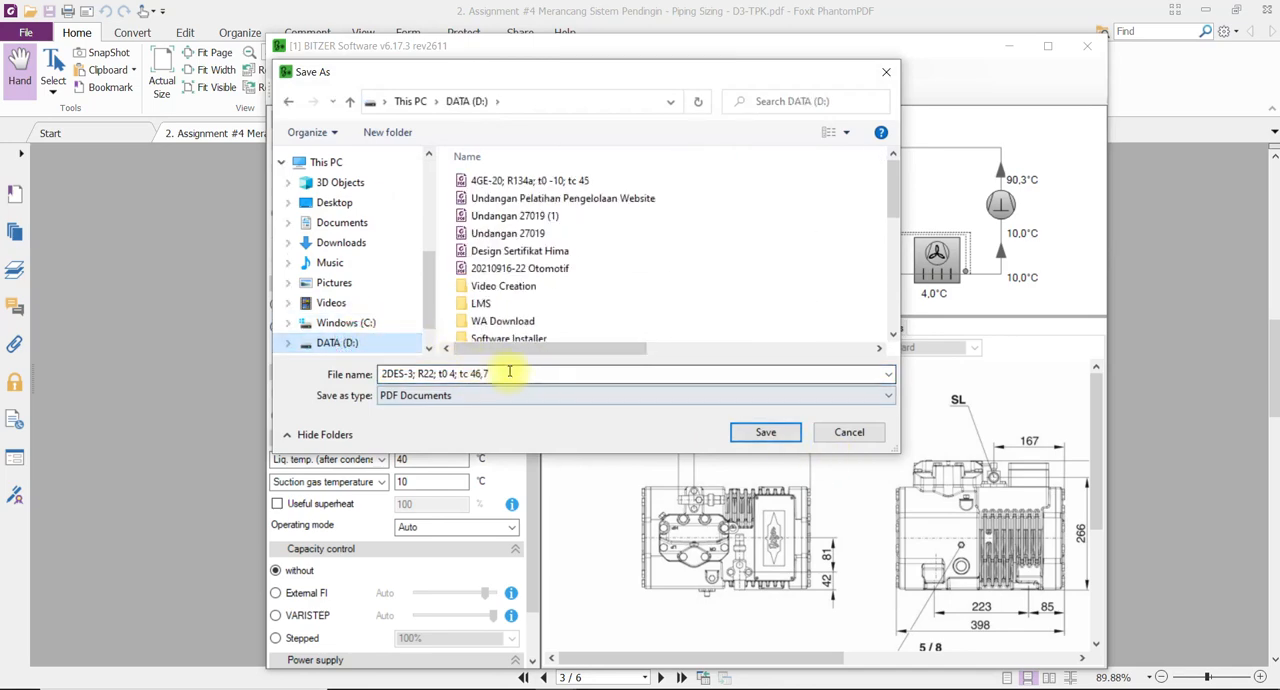
key(ctrl+a)
text(Ex)
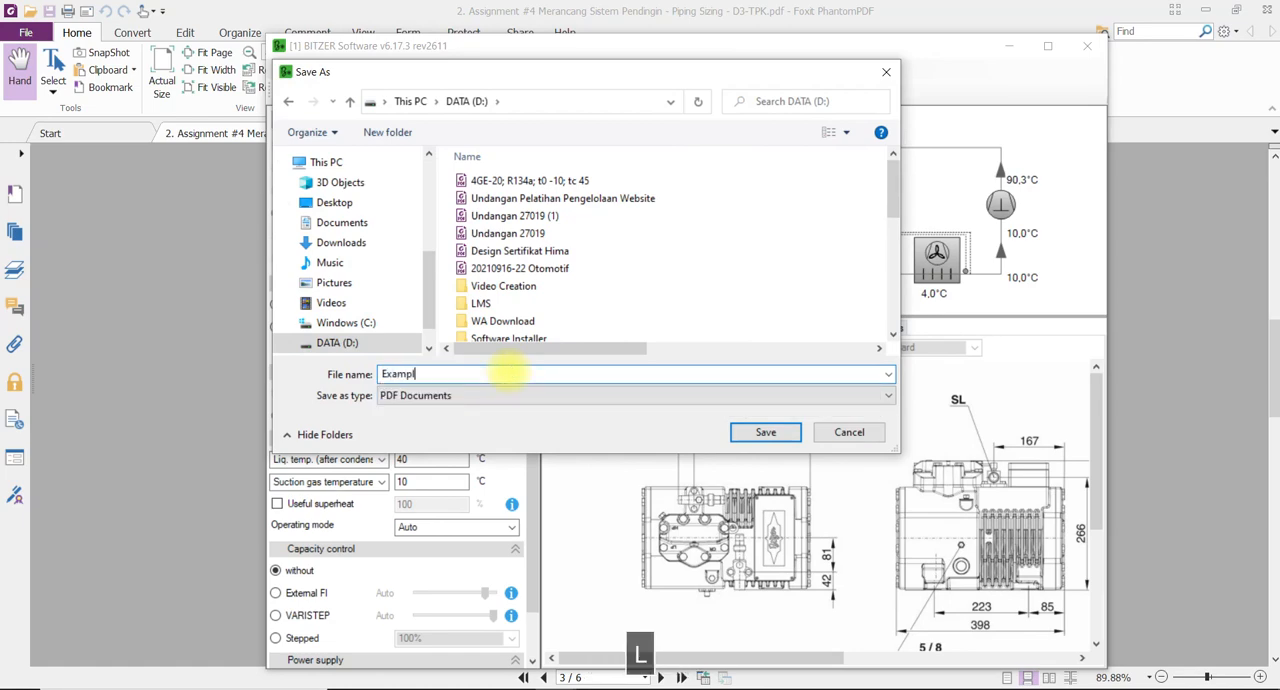
click(765, 432)
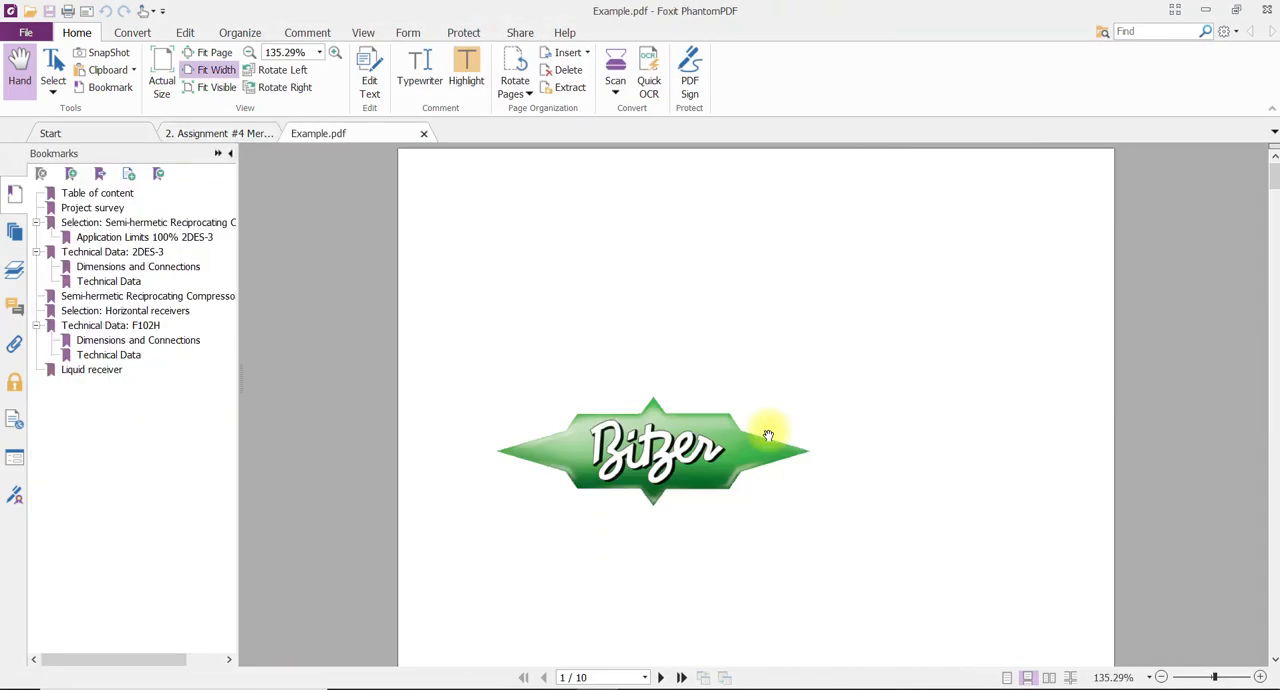
Highlight the header lines and the Table of content title on page 2 of the Example report.
scroll(663, 369, down, 3)
scroll(663, 369, up, 3)
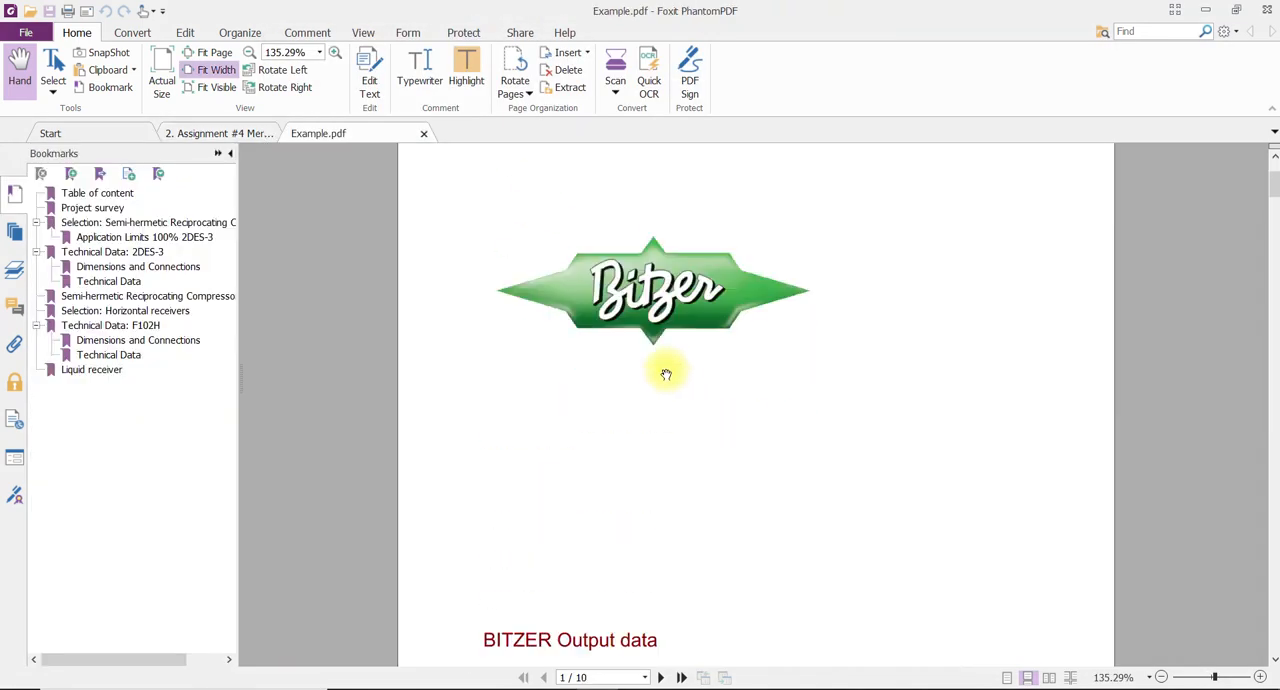
scroll(665, 378, down, 3)
scroll(663, 384, down, 10)
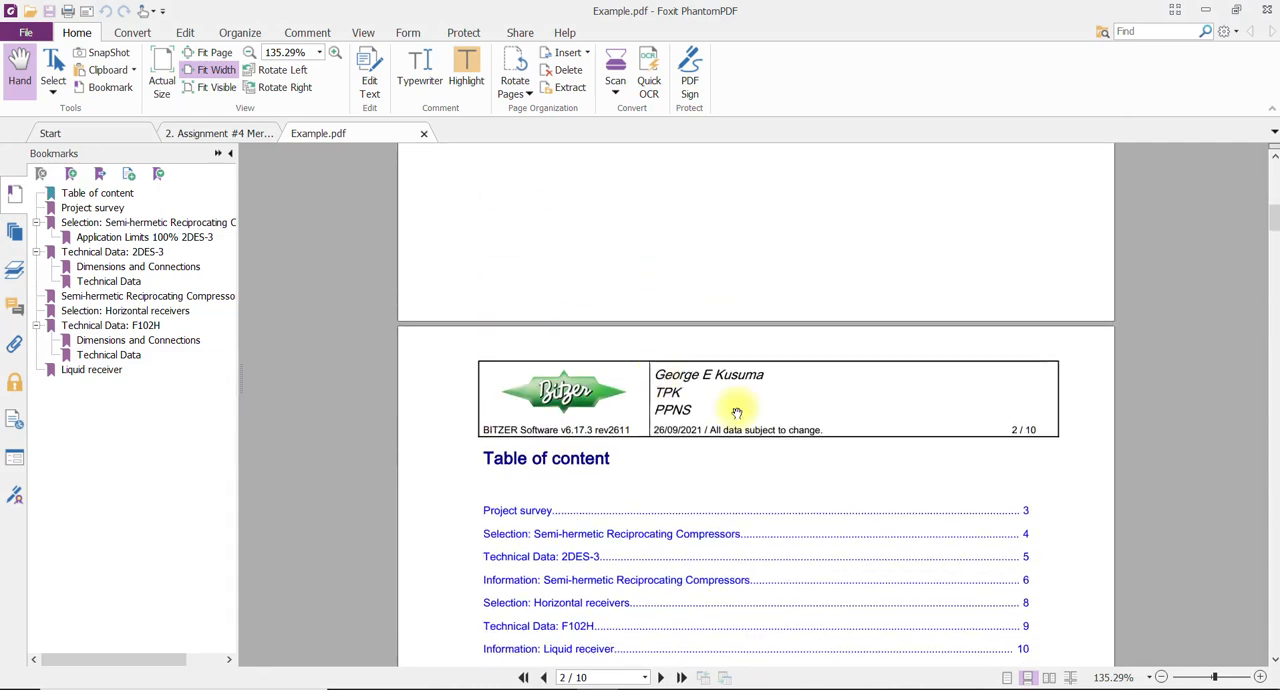
click(463, 82)
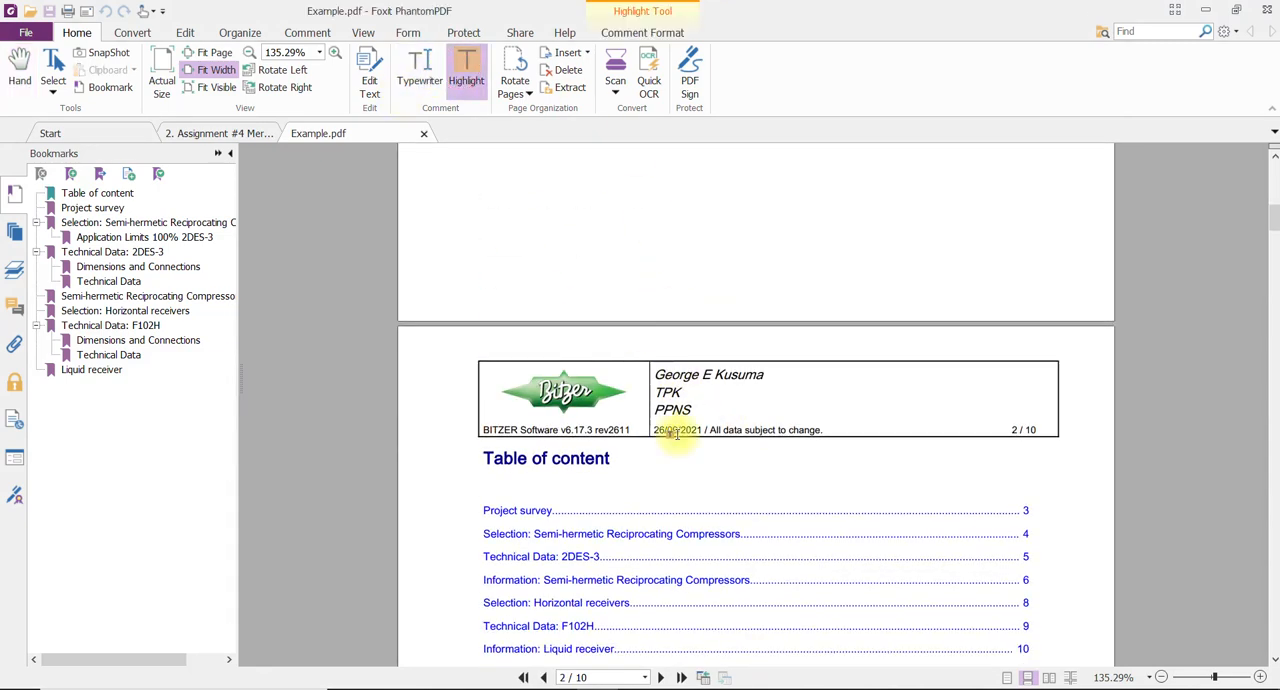
drag(663, 370, 862, 449)
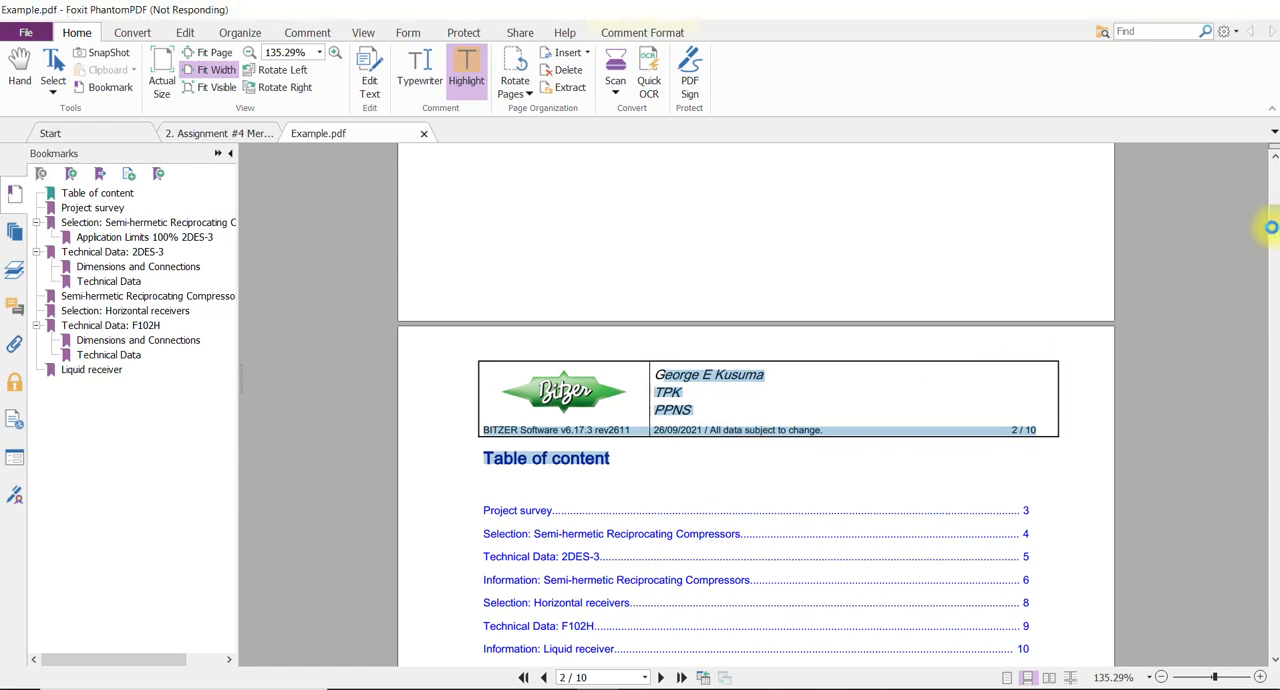
Review the report's project survey, the semi-hermetic reciprocating compressor selection page and the 2DES-3 application limits diagram.
scroll(817, 417, down, 10)
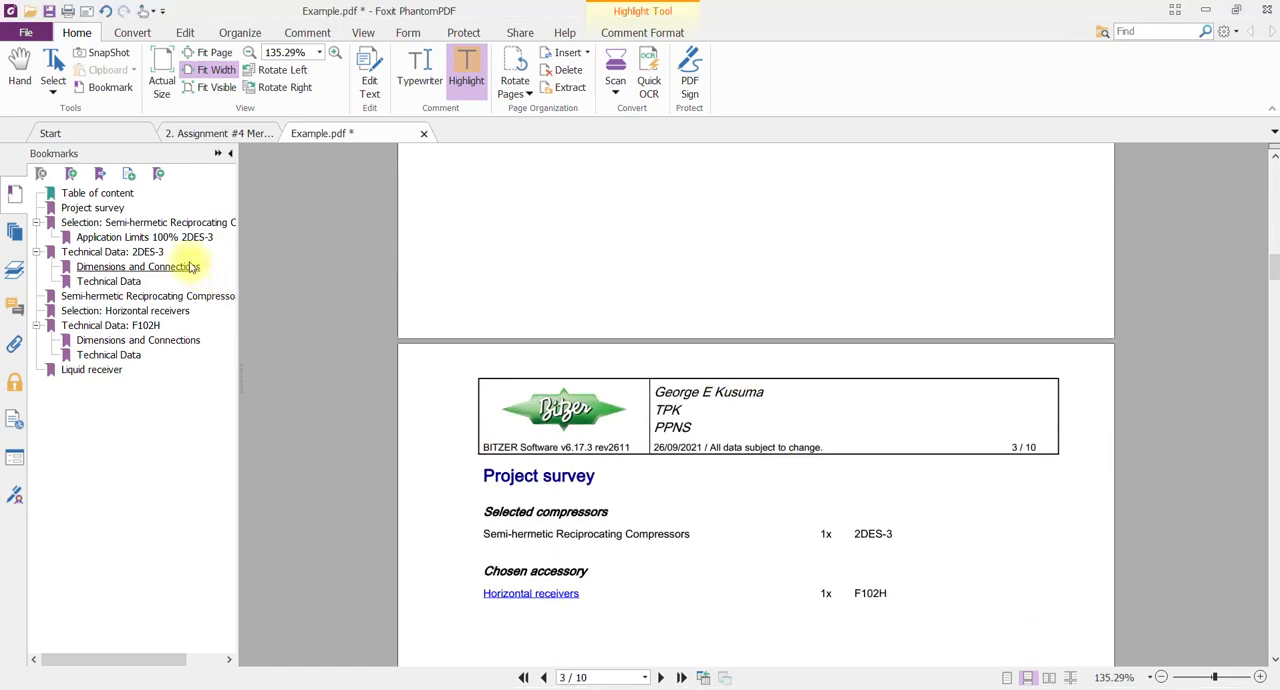
click(126, 223)
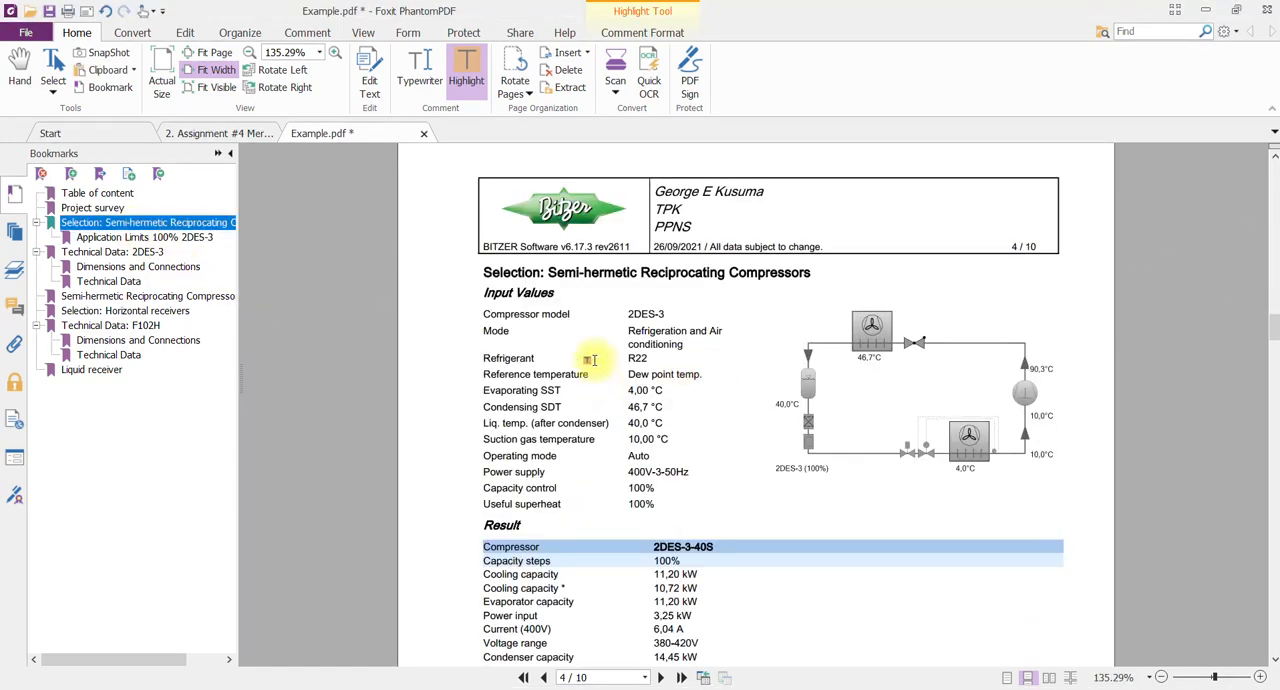
scroll(703, 451, down, 3)
scroll(600, 377, down, 3)
scroll(610, 367, down, 10)
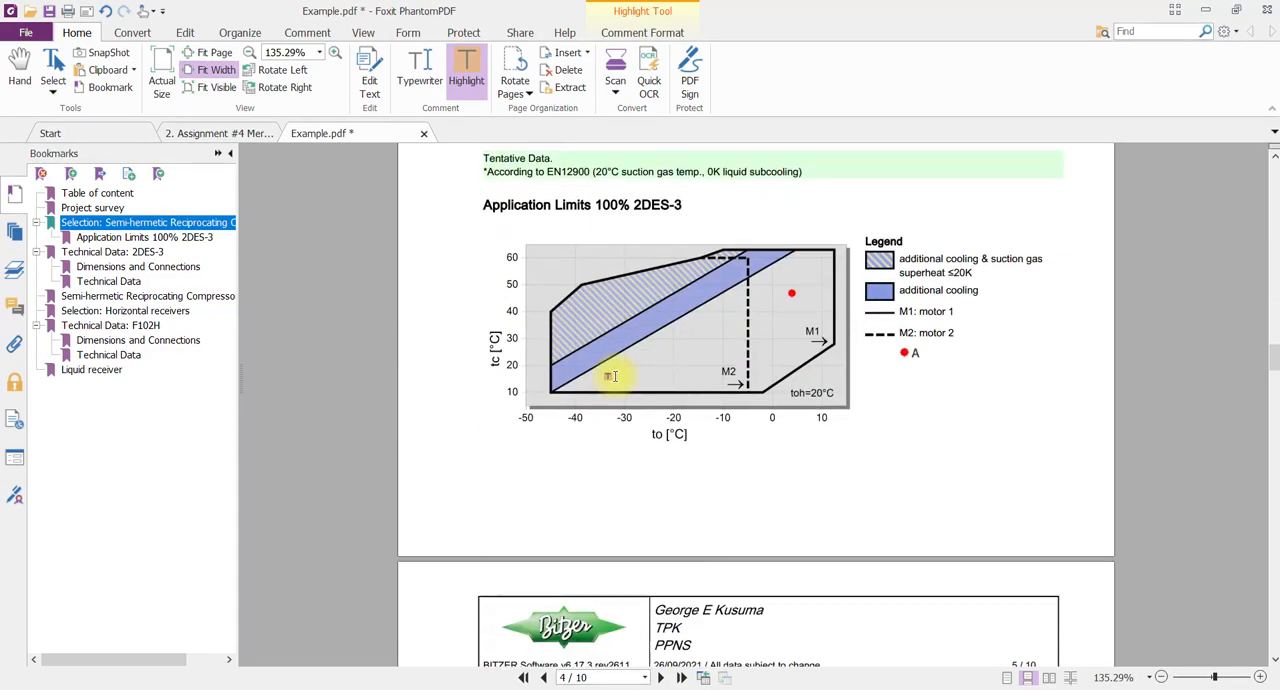
Examine the 2DES-3 technical data page in the report, including dimensions, connections, motor data and sound measurement.
scroll(610, 373, up, 3)
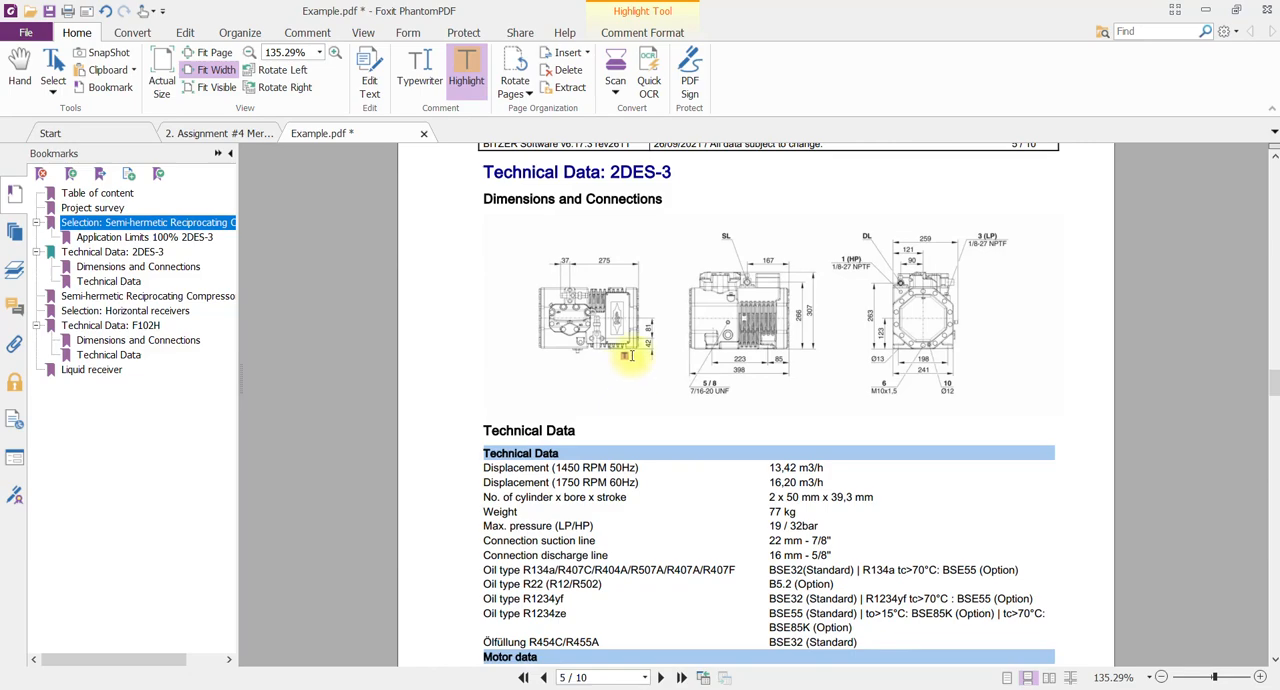
scroll(879, 401, down, 1)
scroll(879, 401, down, 3)
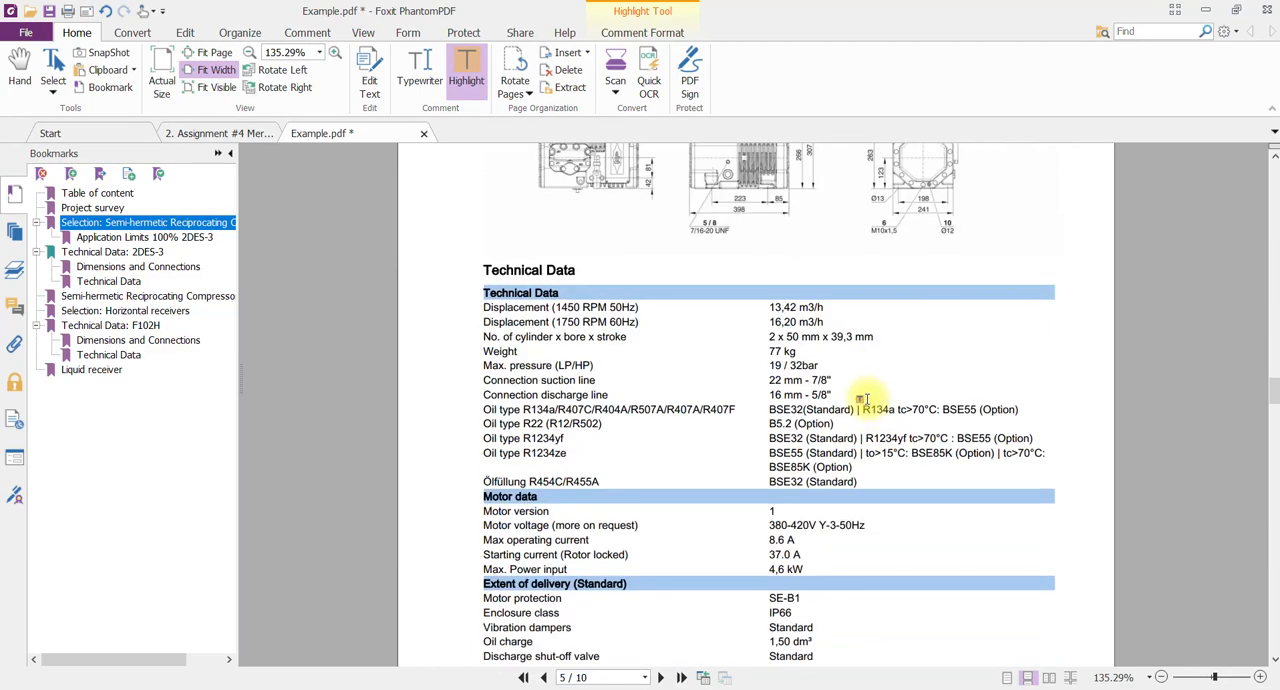
scroll(845, 392, down, 5)
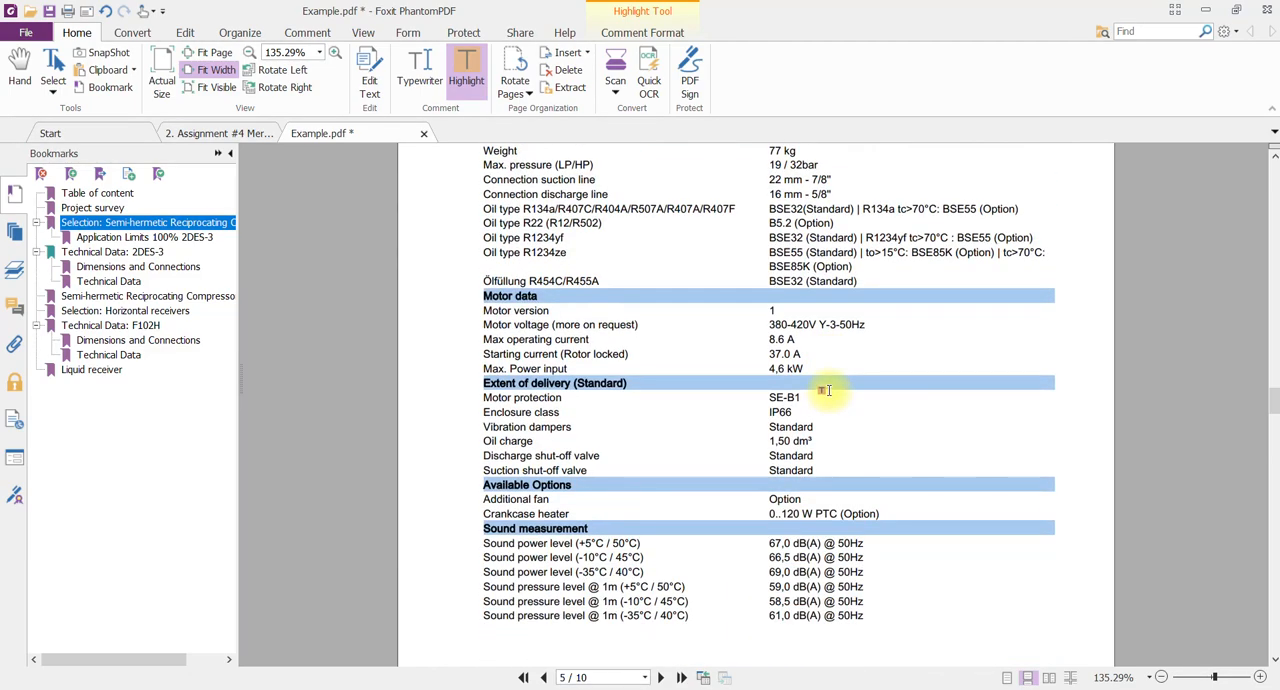
scroll(827, 390, down, 3)
scroll(824, 392, down, 5)
scroll(818, 392, up, 20)
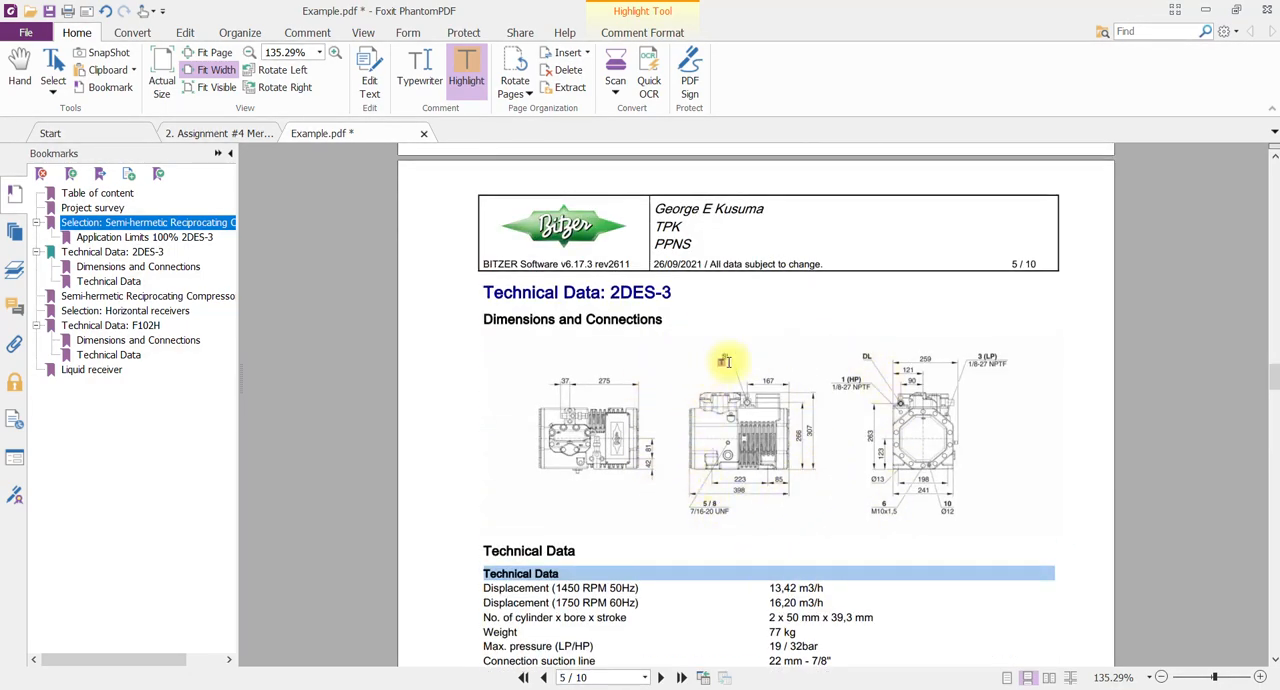
scroll(650, 460, down, 20)
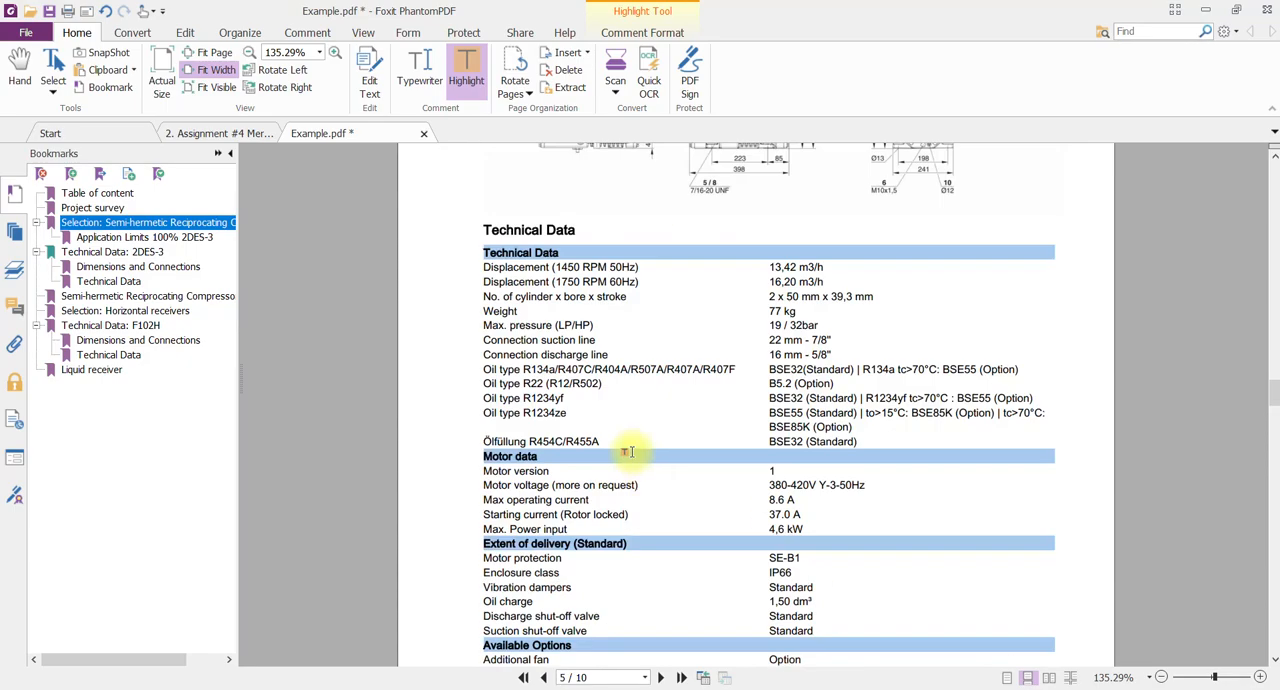
Review the remaining report pages, examining the F102H receiver's dimensions drawing, technical data and horizontal receiver selection.
scroll(618, 445, down, 20)
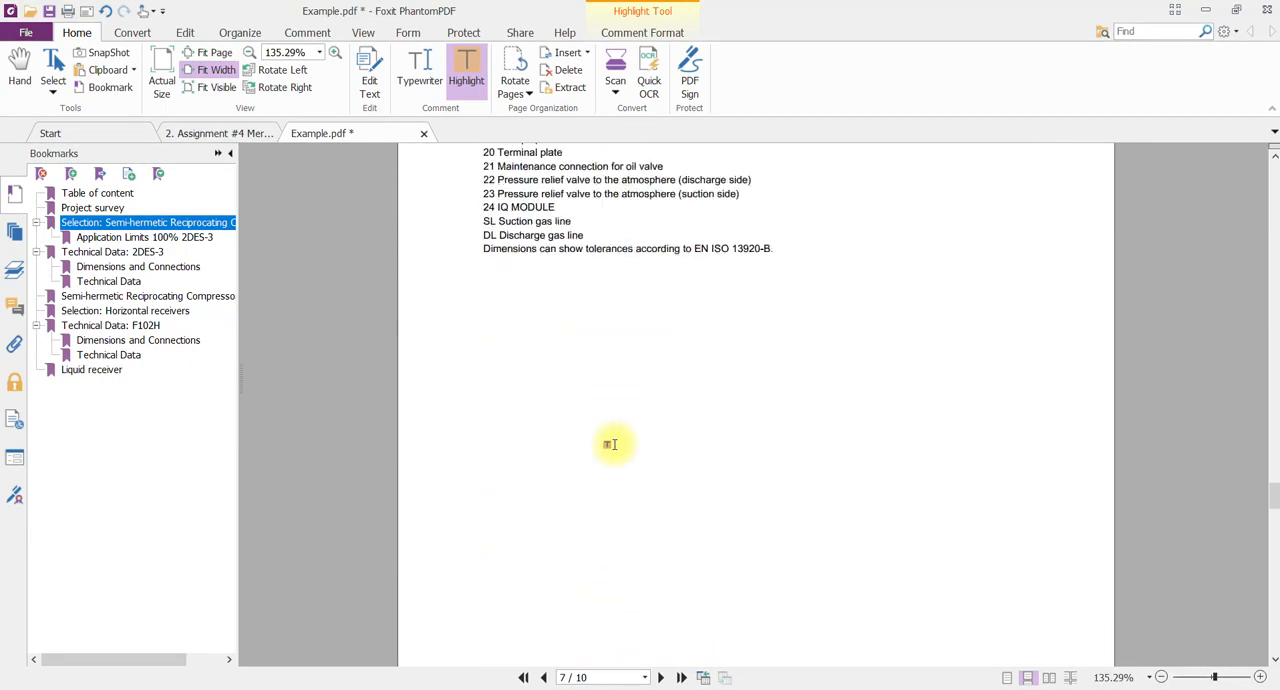
scroll(610, 437, down, 15)
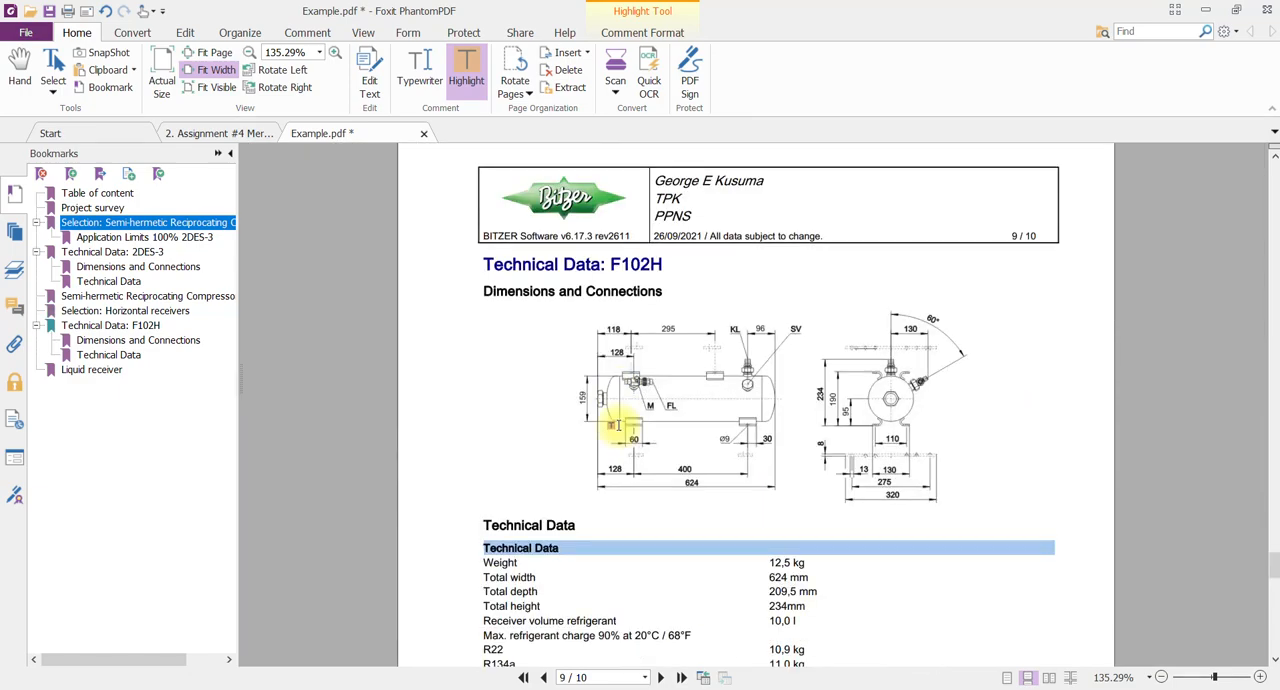
scroll(615, 427, up, 1)
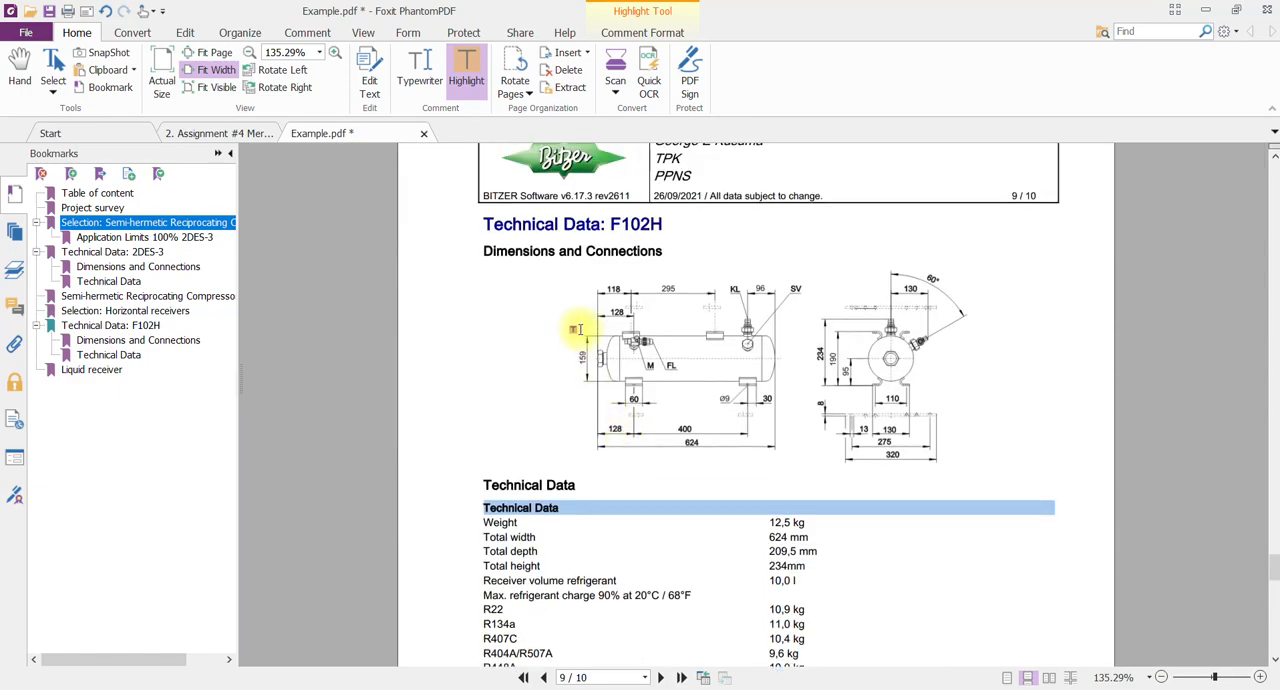
scroll(576, 330, down, 15)
scroll(570, 367, down, 3)
scroll(570, 367, up, 10)
scroll(571, 365, up, 8)
scroll(572, 365, up, 6)
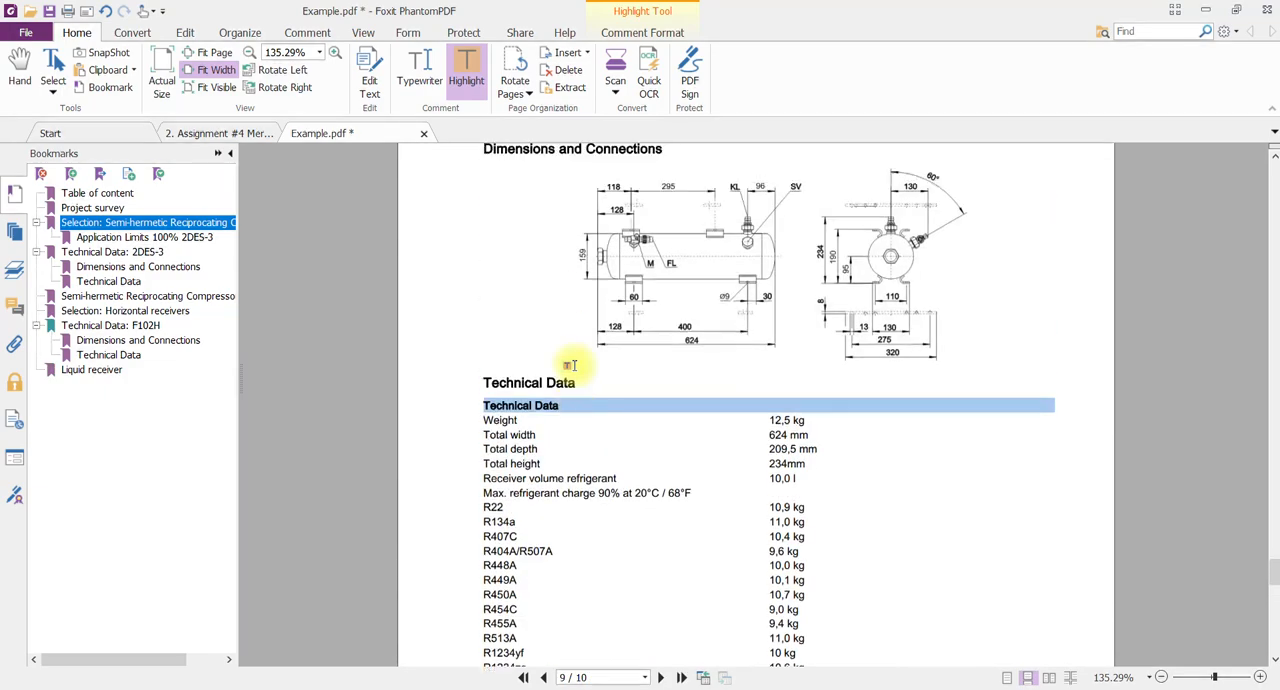
scroll(571, 364, up, 4)
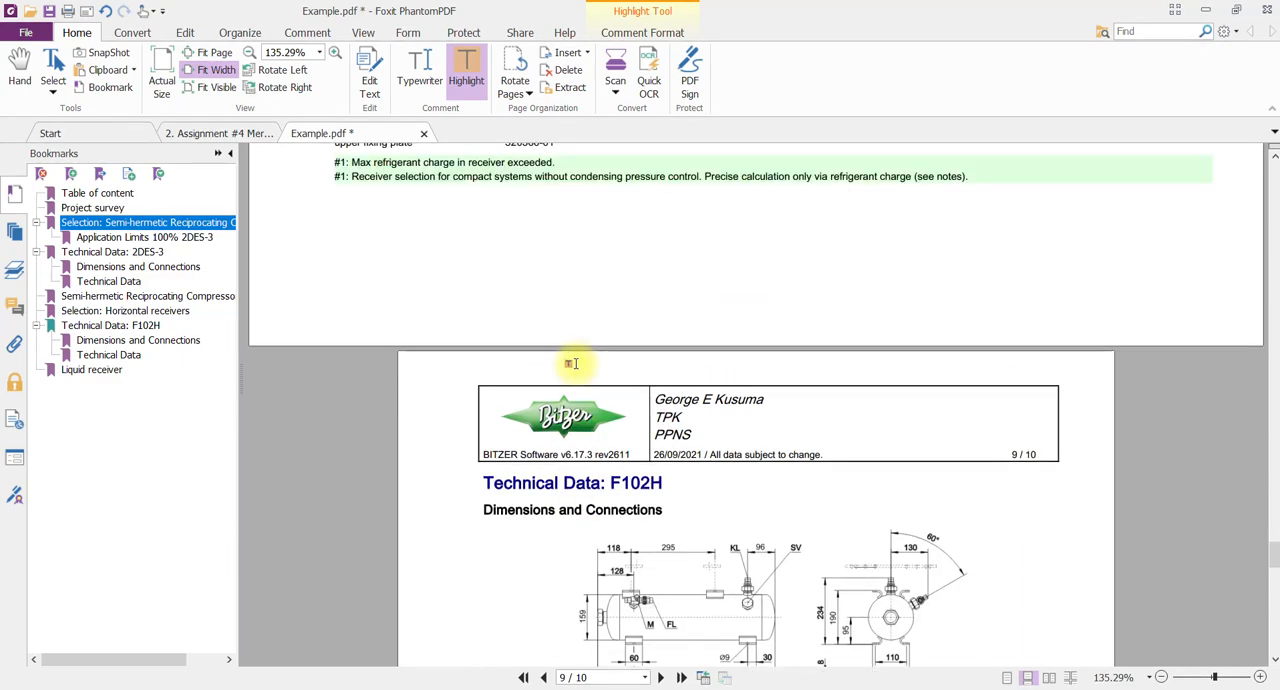
scroll(571, 364, up, 3)
click(1265, 11)
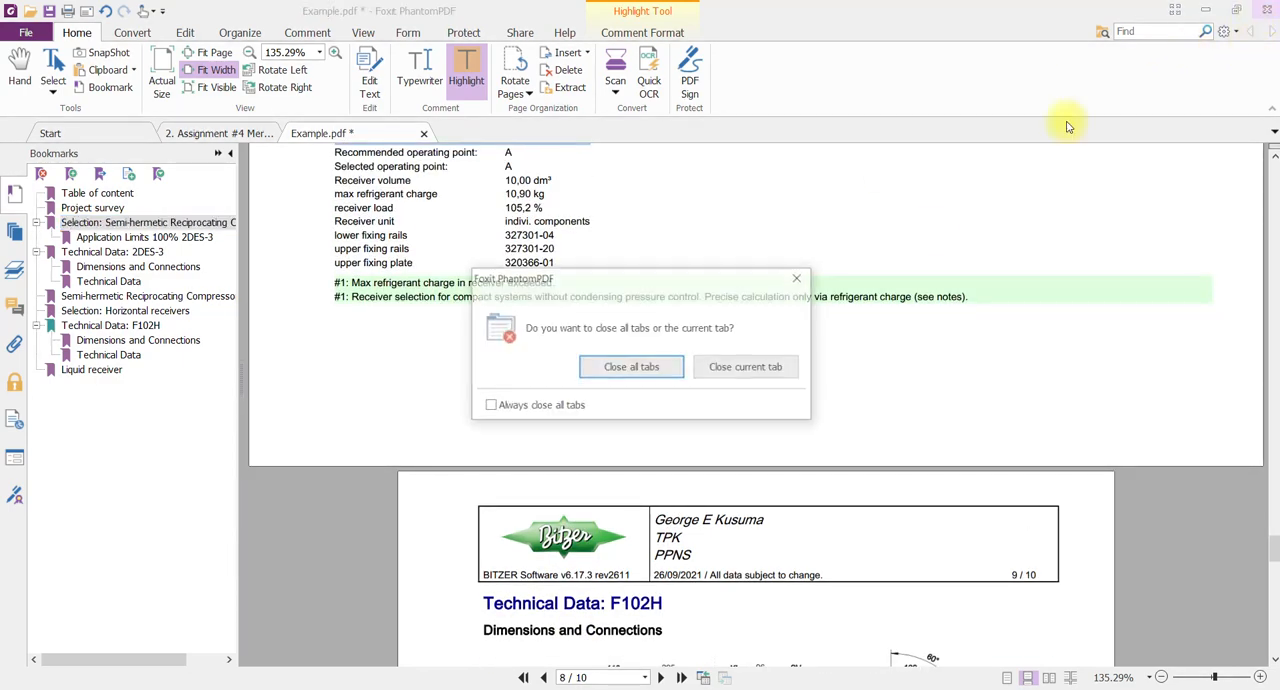
click(722, 372)
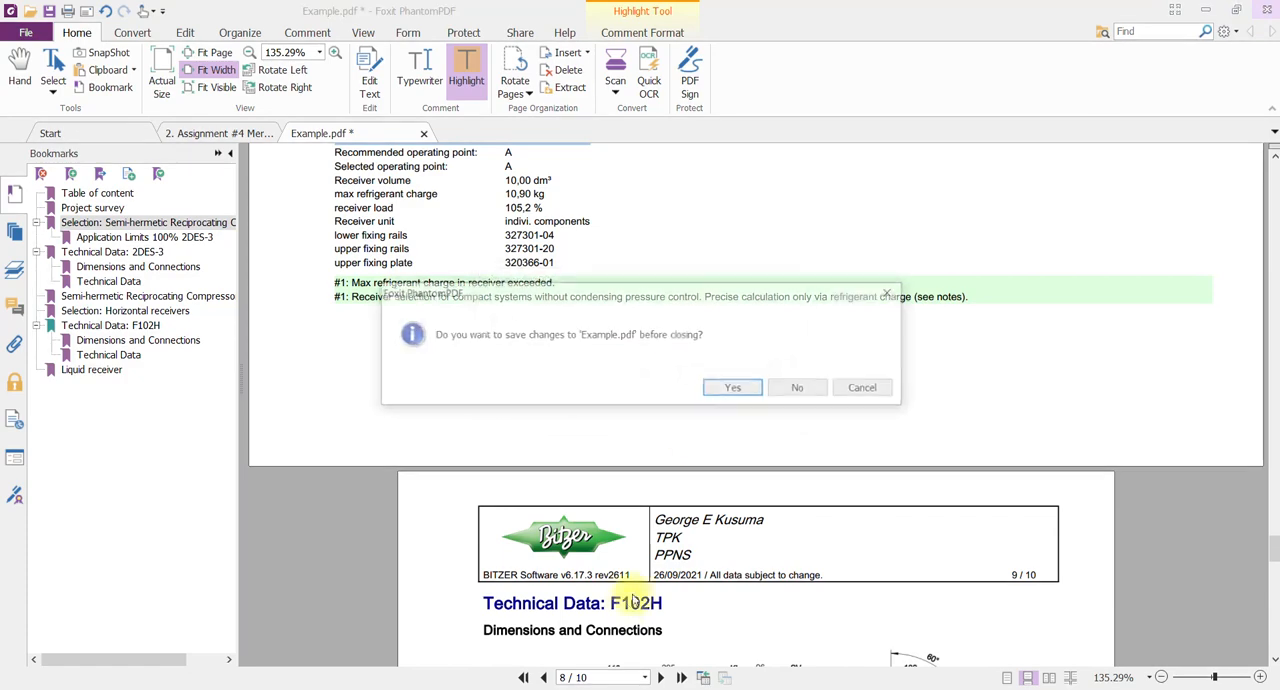
click(866, 388)
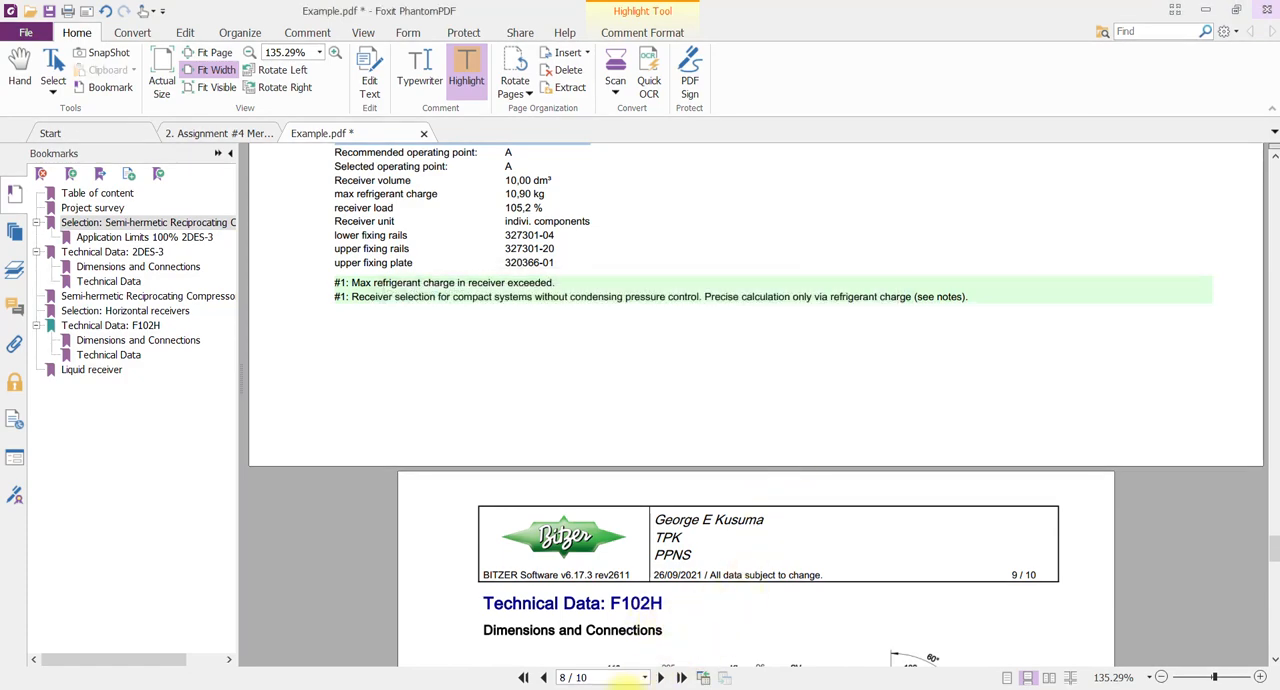
Switch to BITZER Software, set the suction gas temperature to 15 °C and recalculate the 2DES-3 compressor.
mouse_move(610, 680)
click(606, 650)
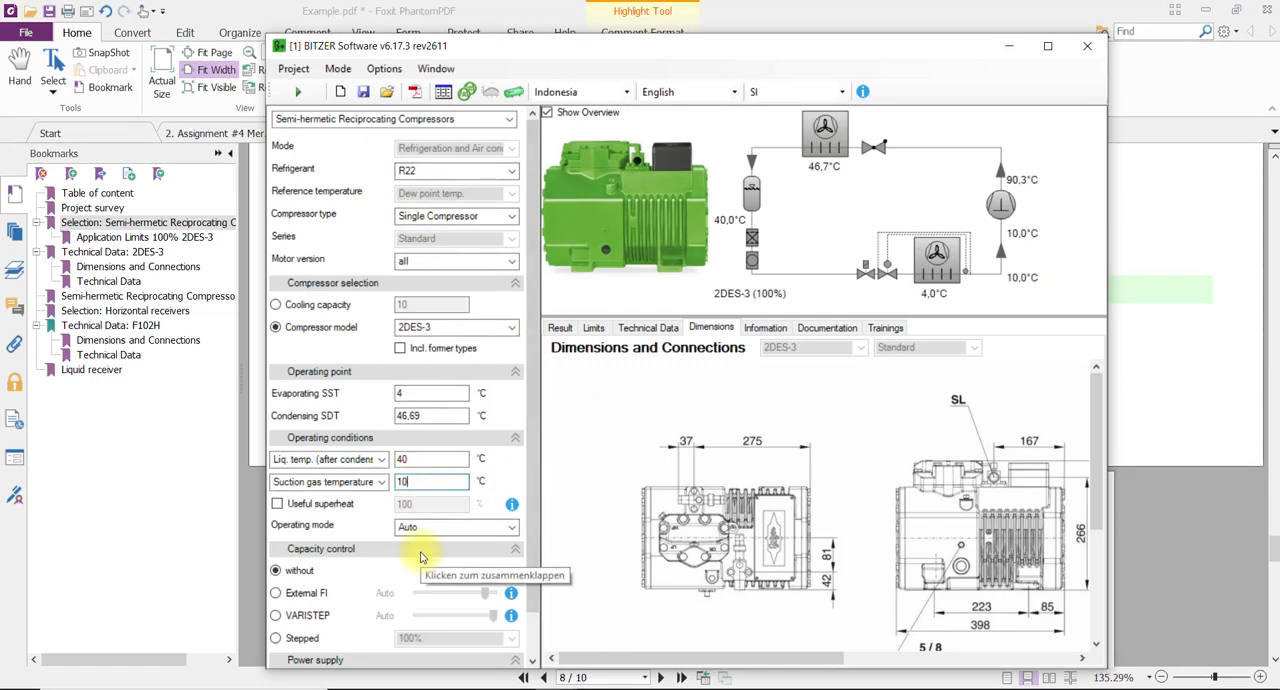
key(BackSpace)
text(5)
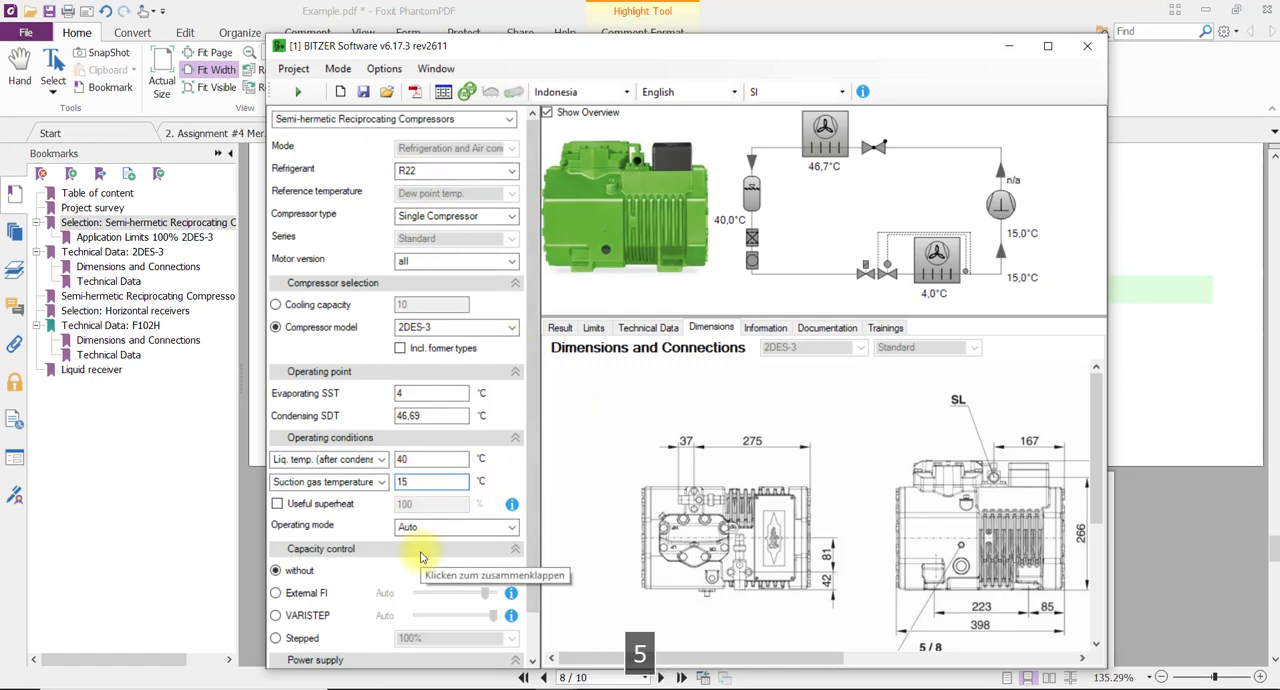
click(297, 91)
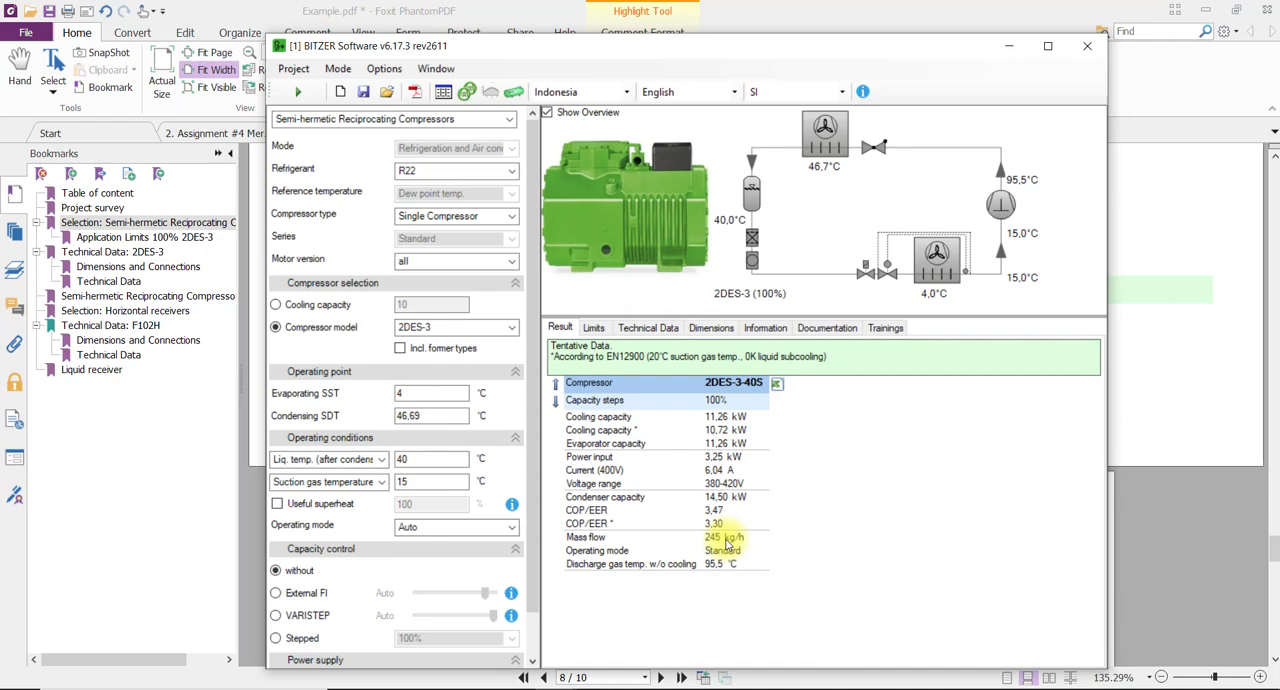
Hide the system overview above the compressor results and close the semi-hermetic reciprocating compressor calculation window.
click(548, 114)
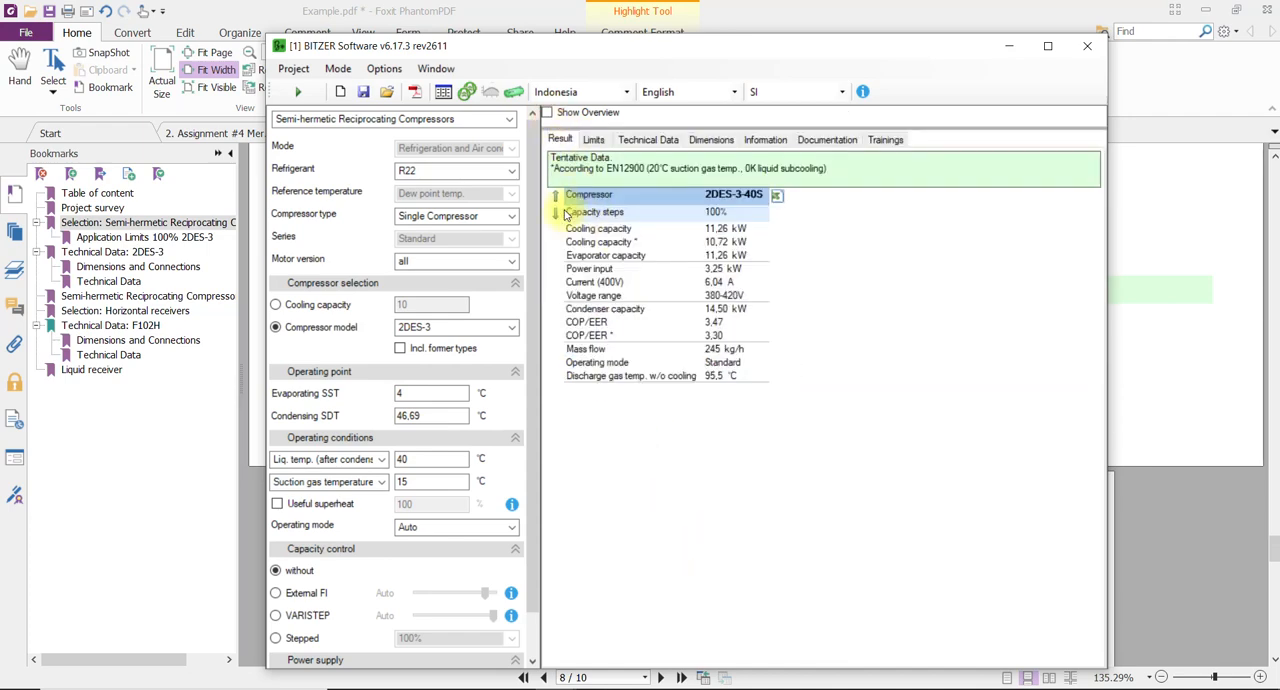
click(560, 200)
click(557, 212)
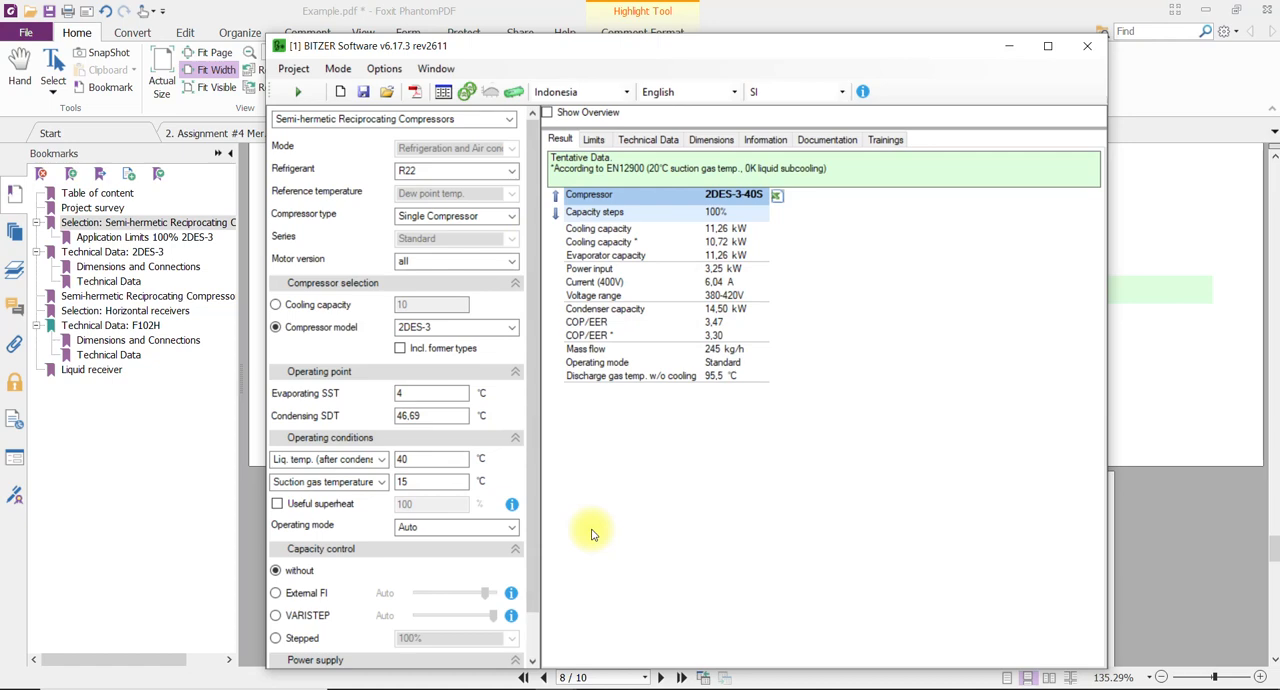
click(1087, 47)
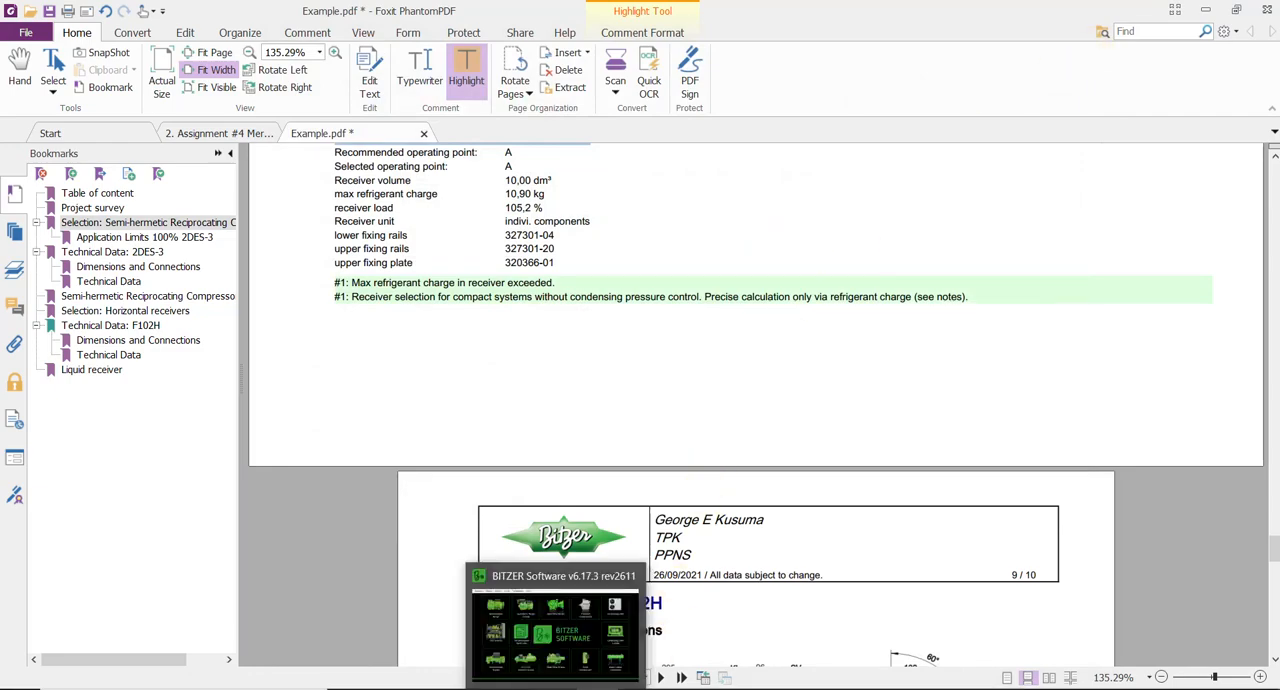
Inspect the Condensing Units selection form from the BITZER Software start window and close it.
click(578, 684)
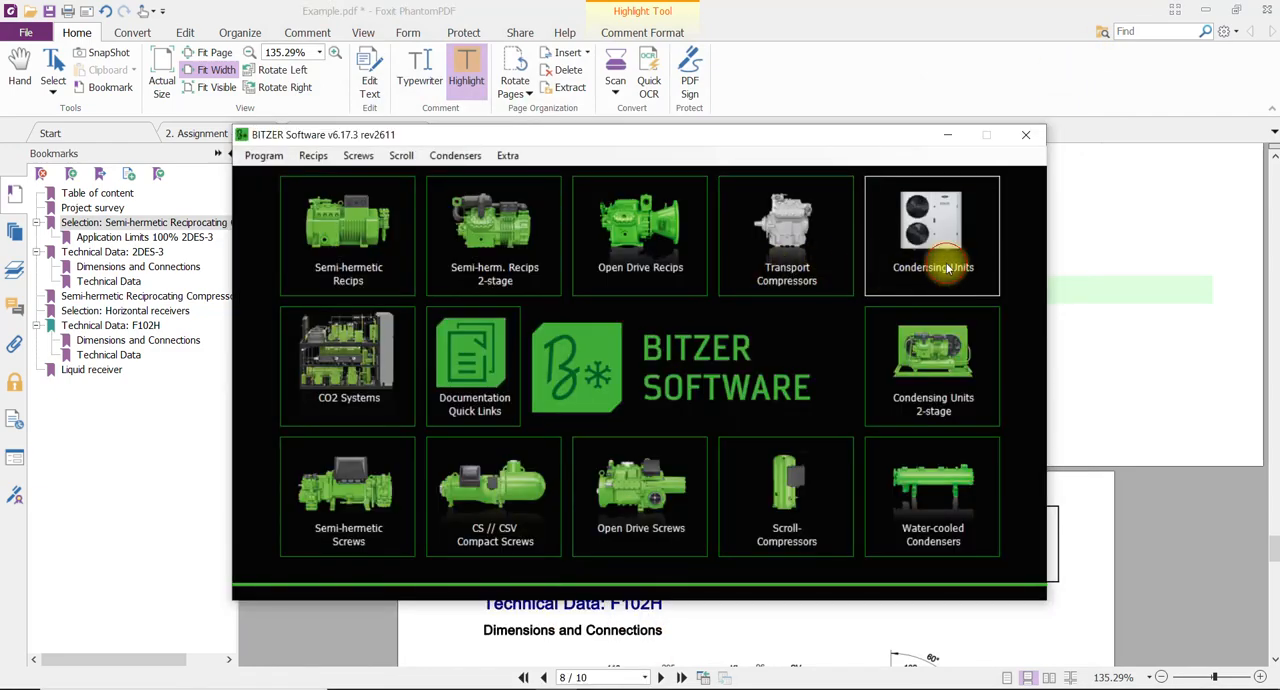
click(898, 268)
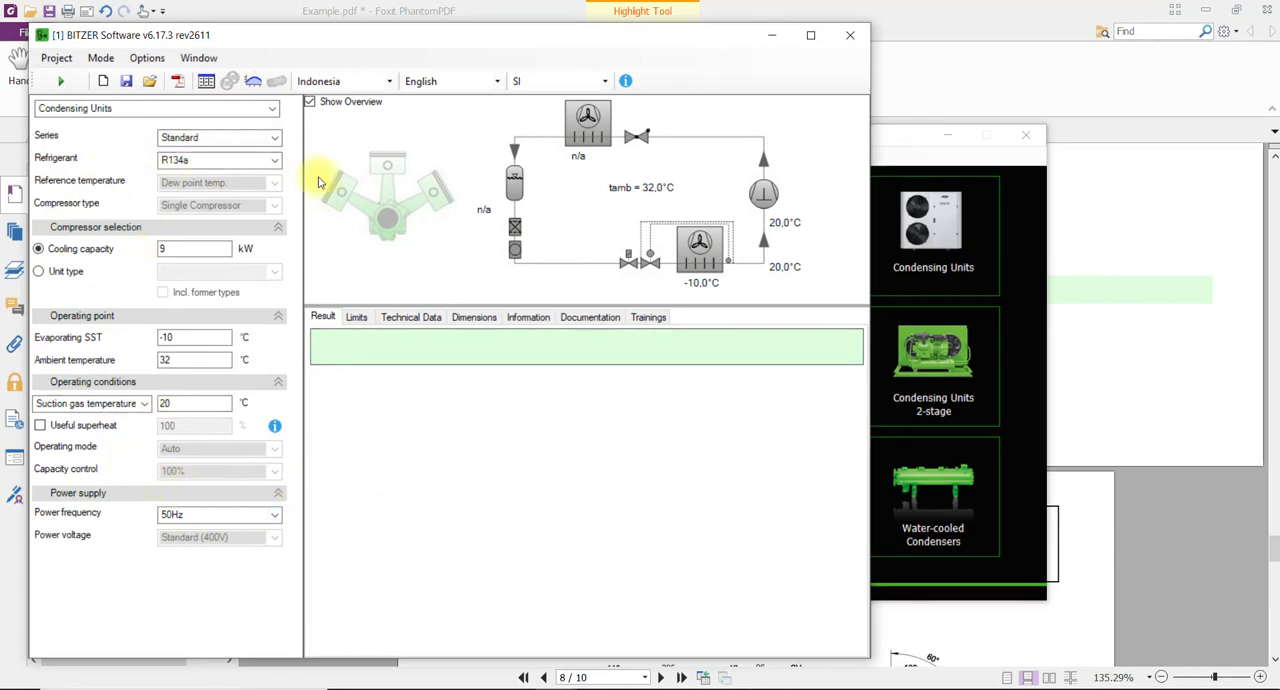
click(848, 35)
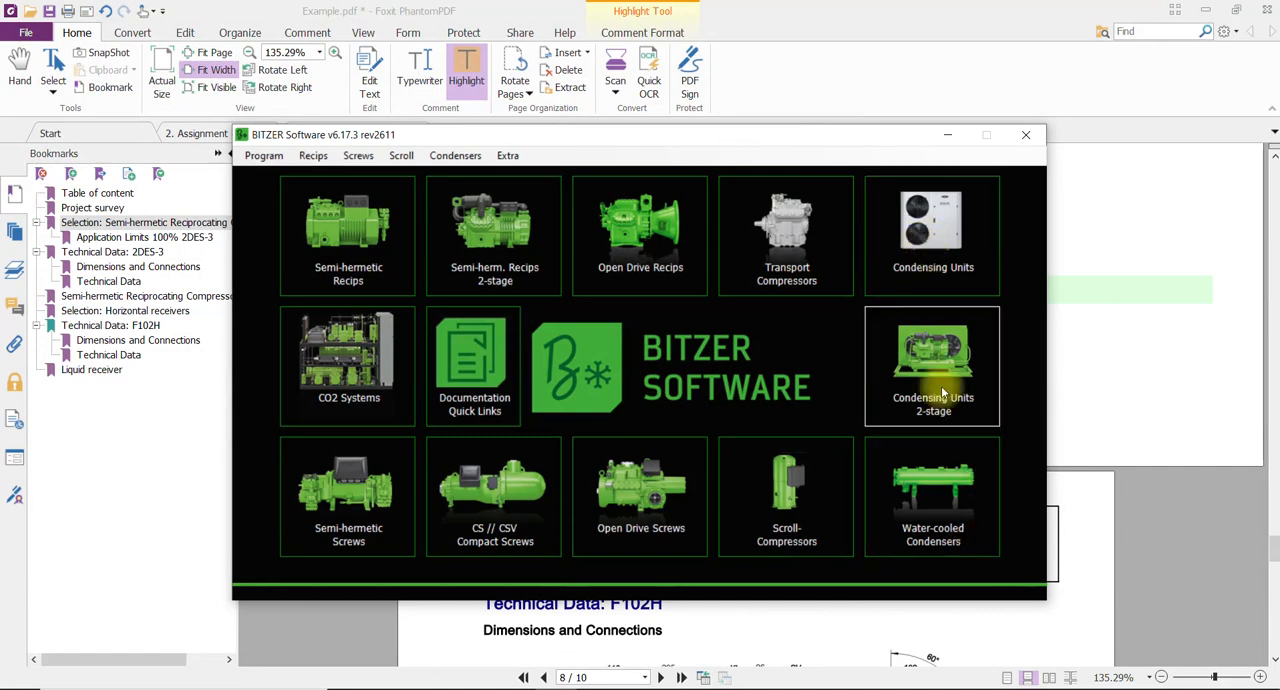
click(935, 268)
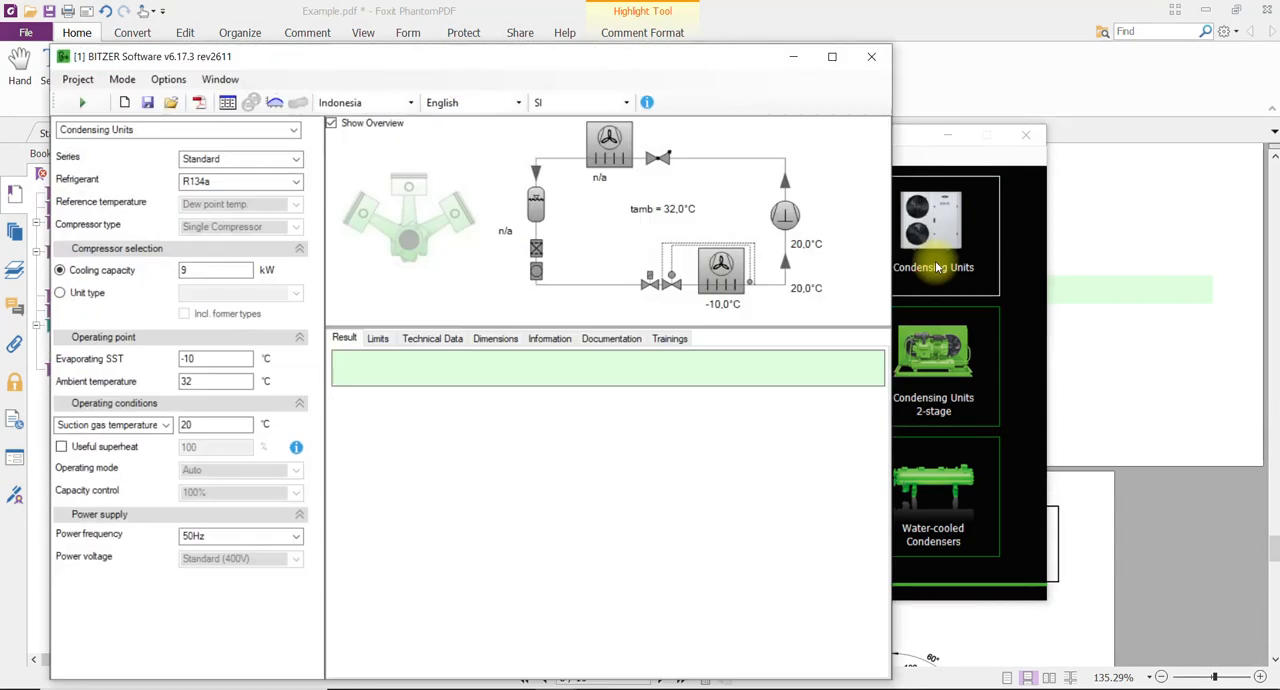
click(871, 56)
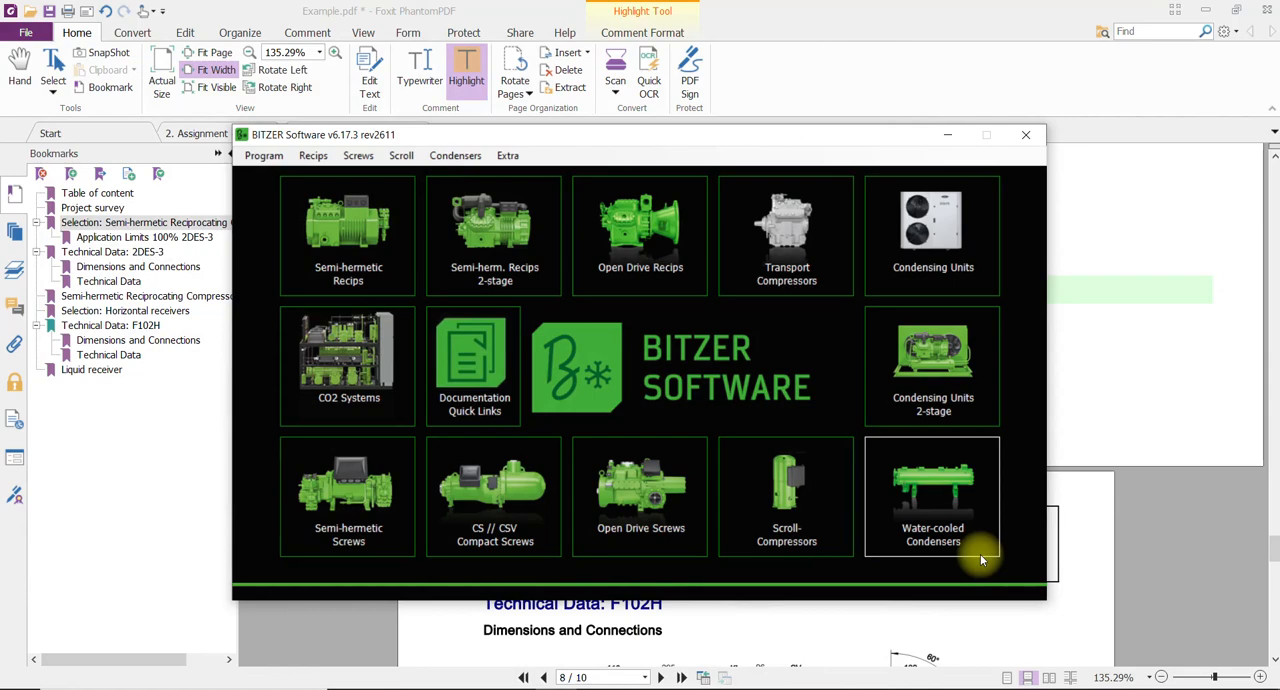
Open the Water-cooled Condensers selection, choose R22 as refrigerant and close the window without calculating.
click(945, 505)
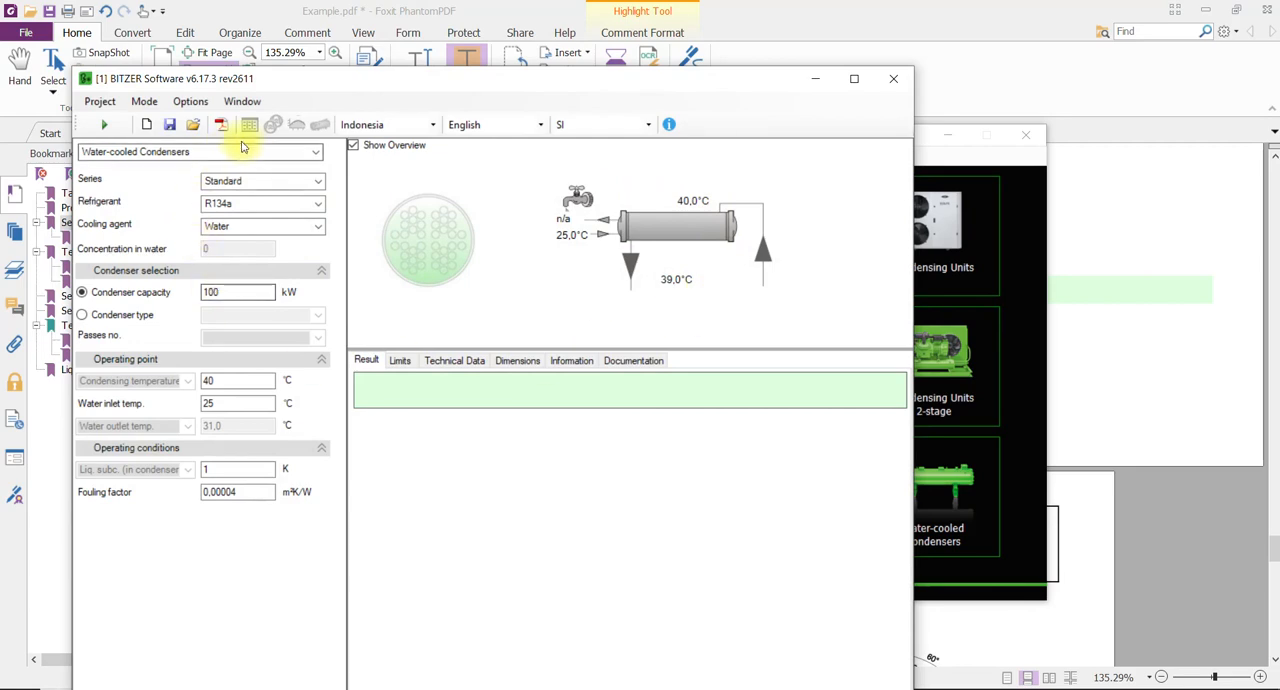
click(244, 204)
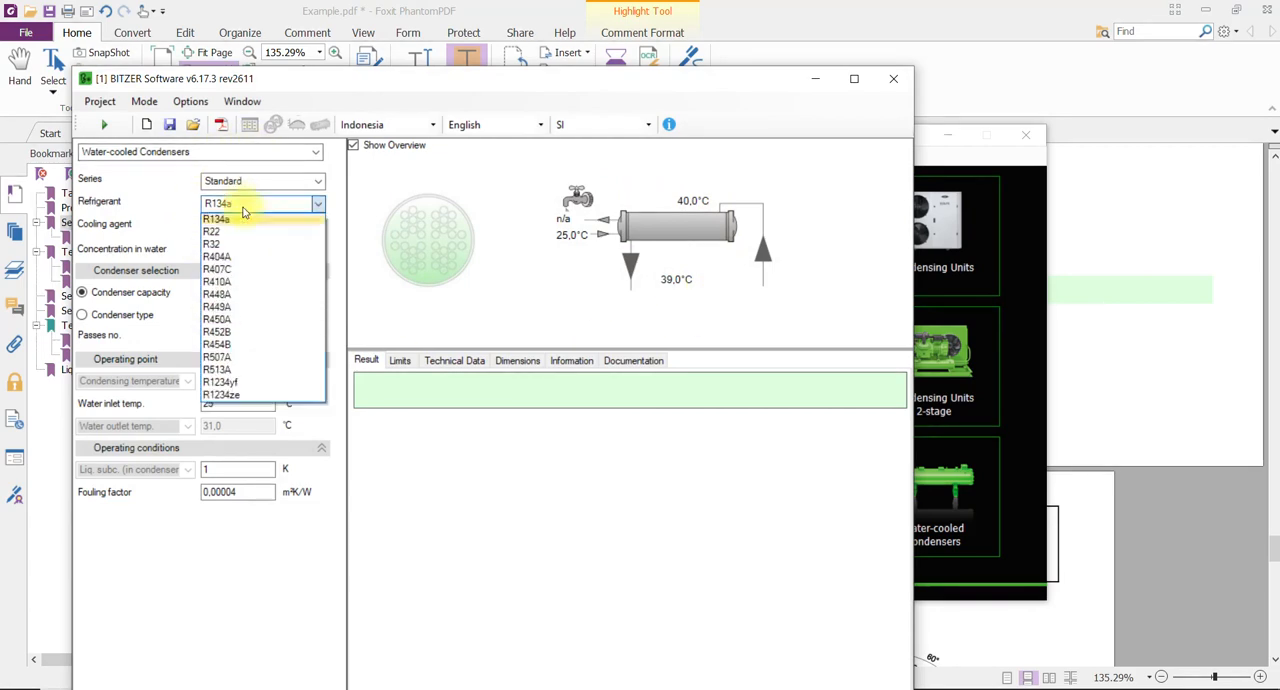
click(240, 232)
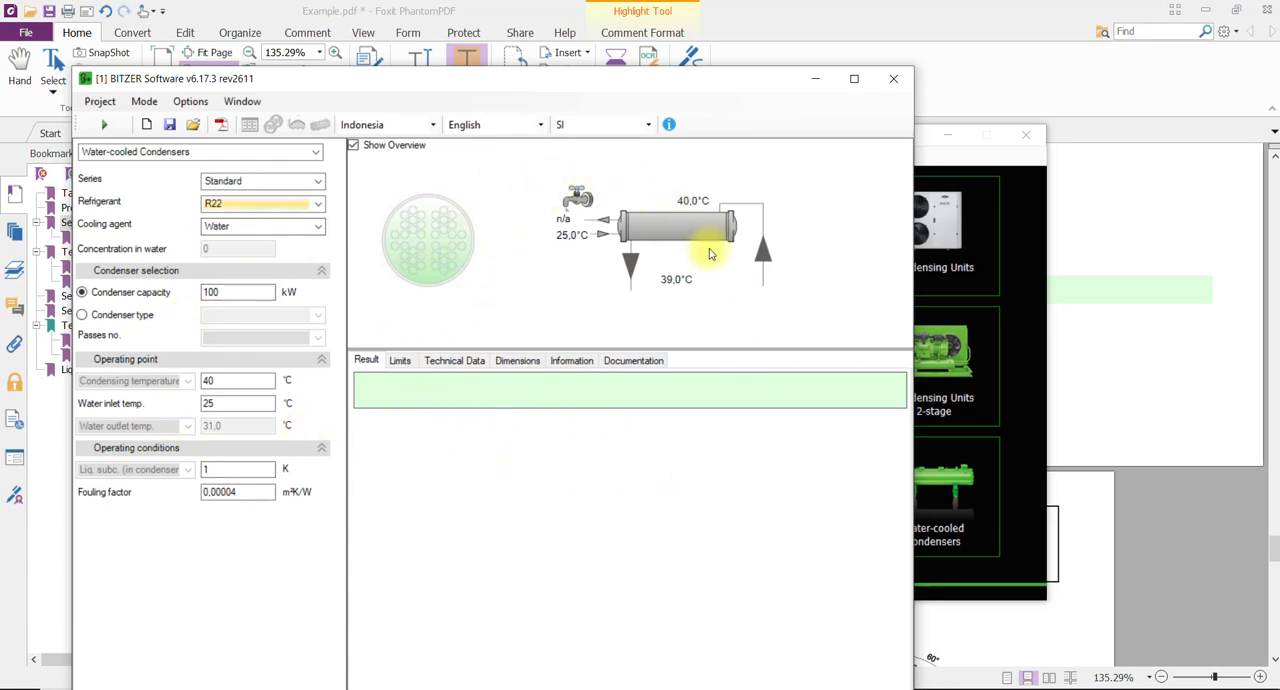
click(893, 78)
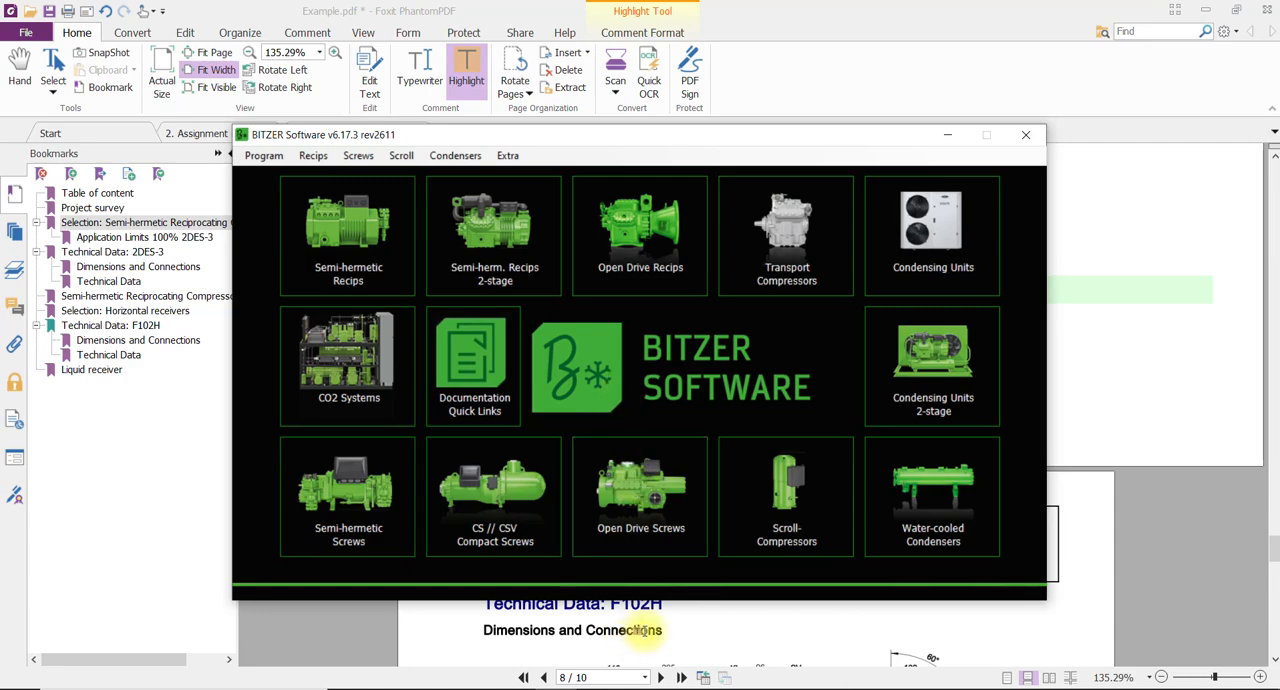
Switch to the Assignment #4 PDF in Foxit PhantomPDF and review its water chiller project description and the refrigeration design questions.
click(640, 630)
click(212, 133)
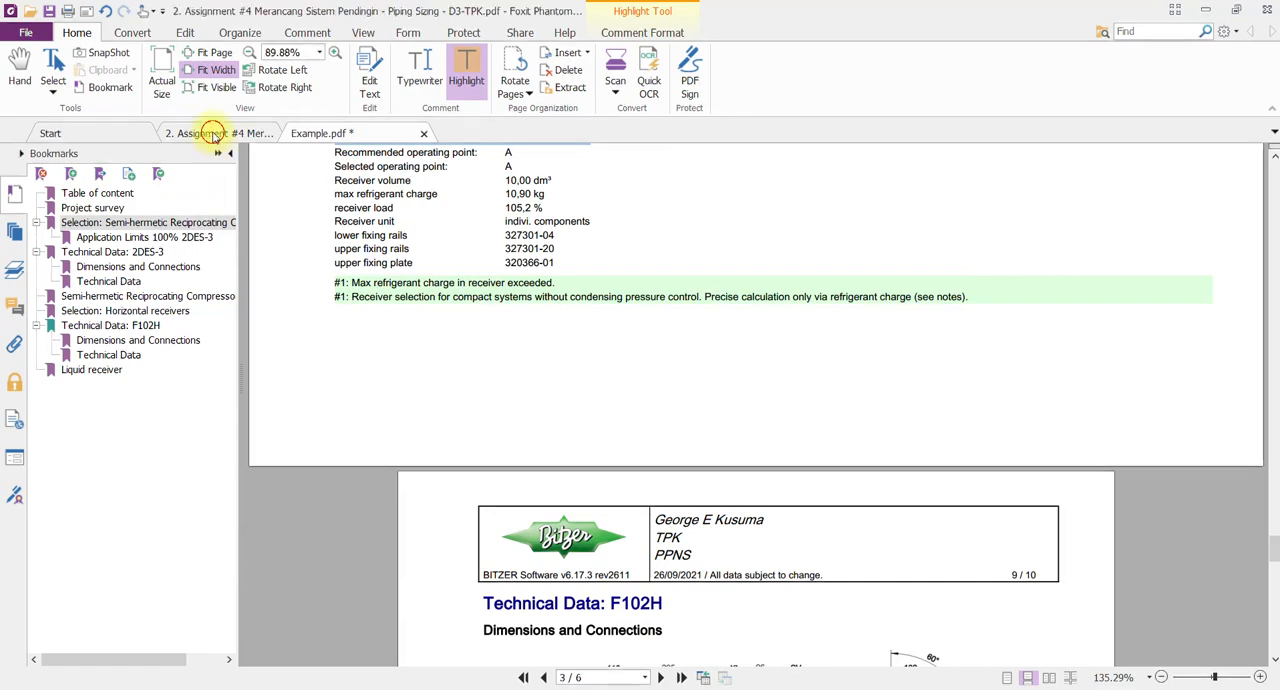
scroll(566, 411, up, 3)
scroll(560, 400, up, 3)
scroll(540, 366, down, 7)
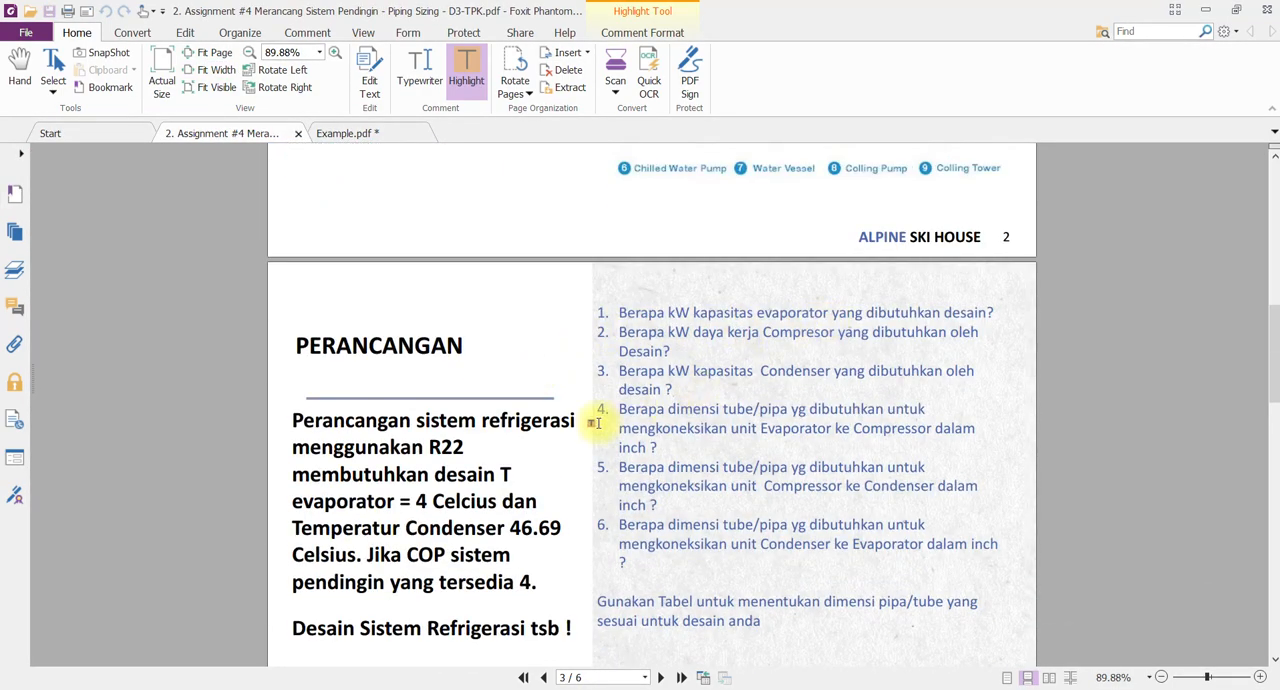
scroll(850, 482, down, 3)
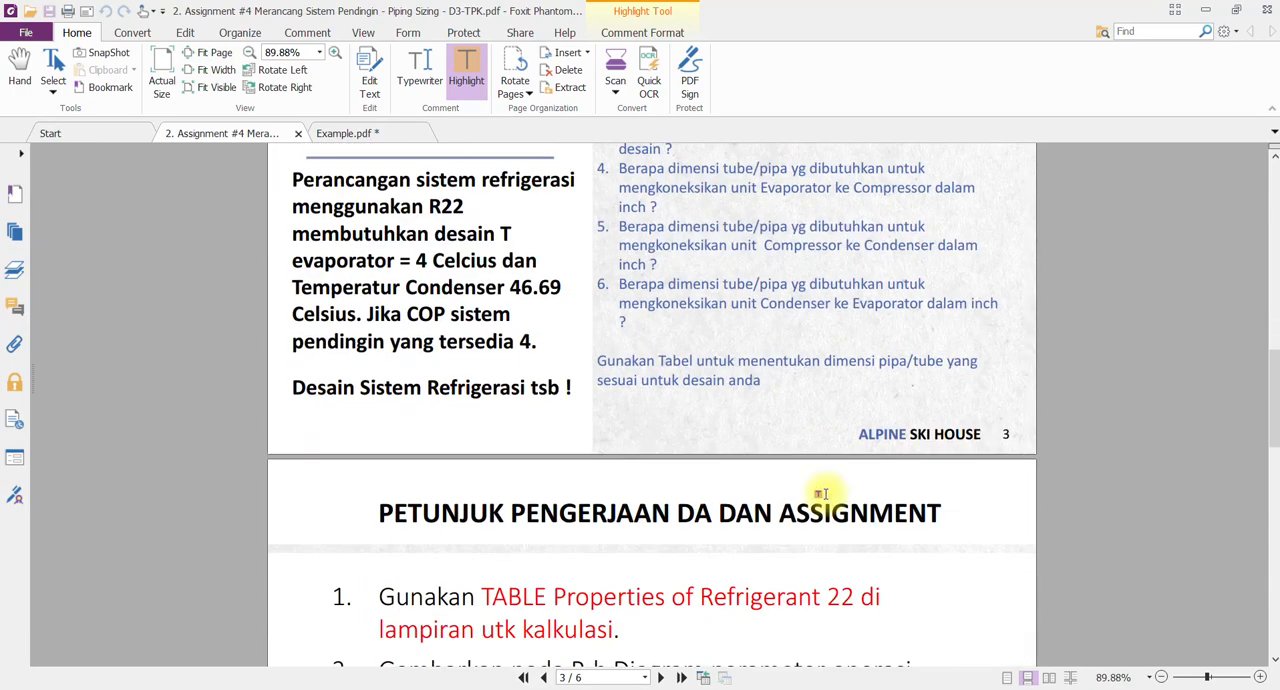
scroll(752, 453, down, 2)
scroll(745, 456, up, 5)
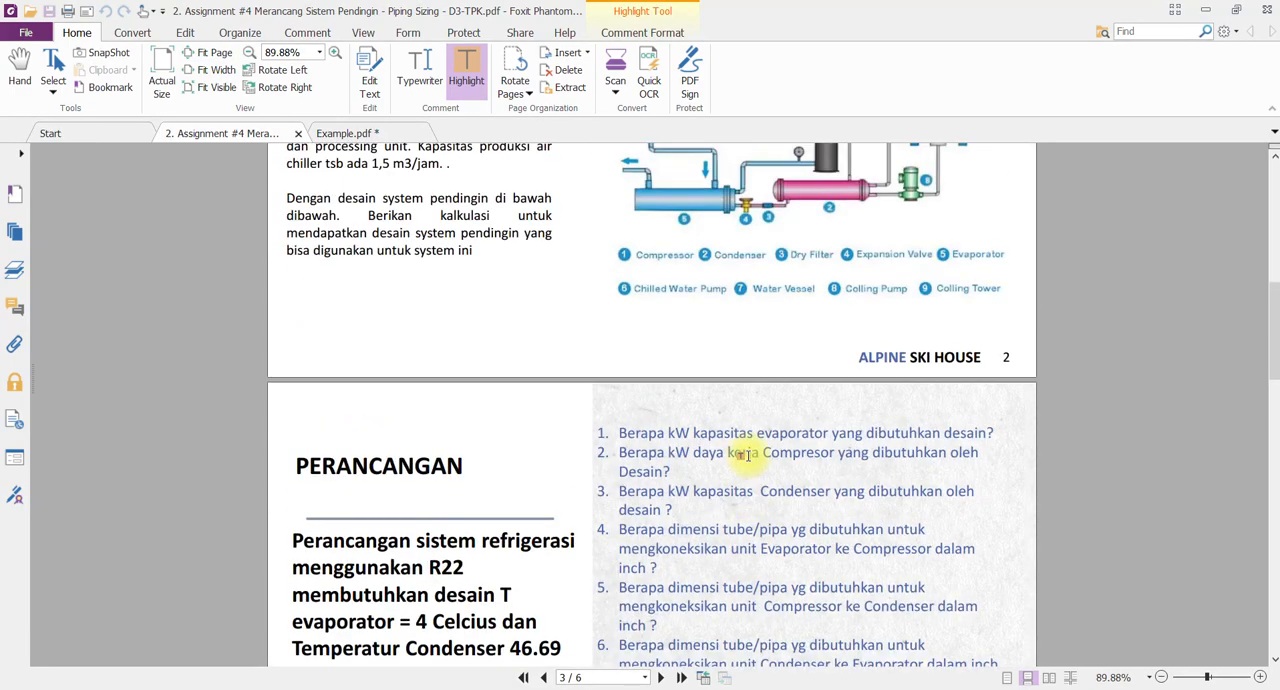
scroll(745, 456, up, 2)
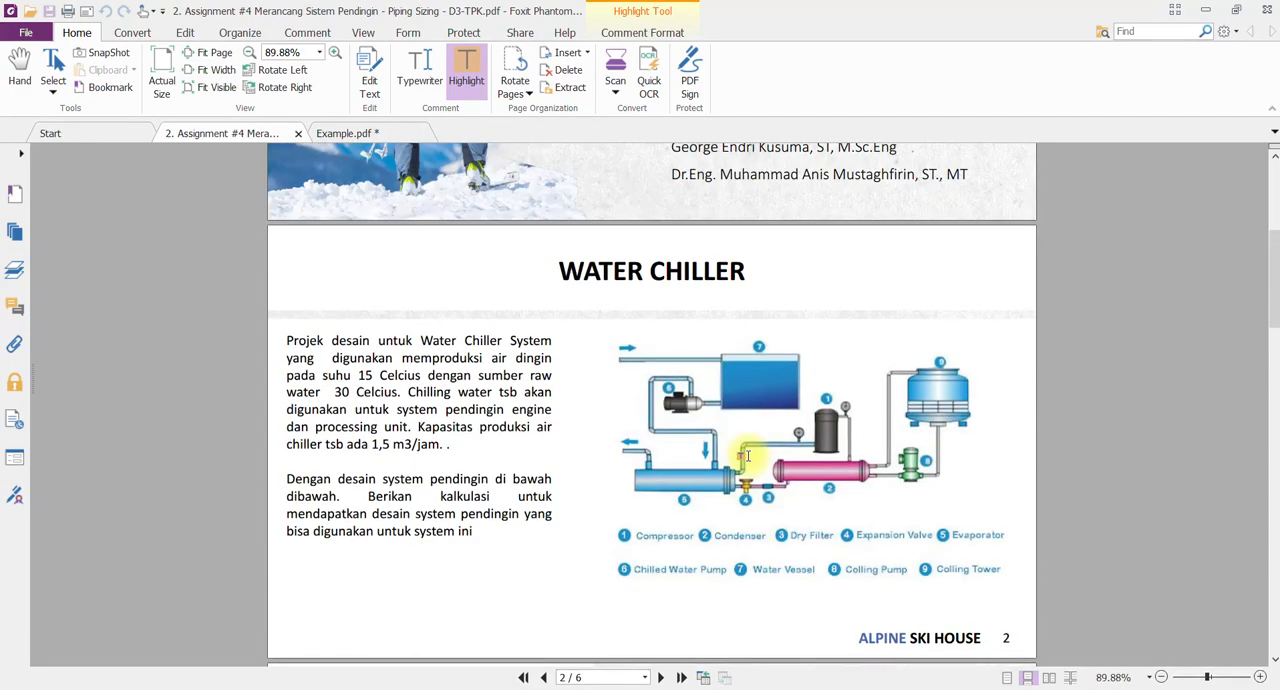
scroll(745, 456, up, 1)
scroll(745, 456, down, 1)
scroll(747, 456, up, 4)
scroll(740, 451, down, 4)
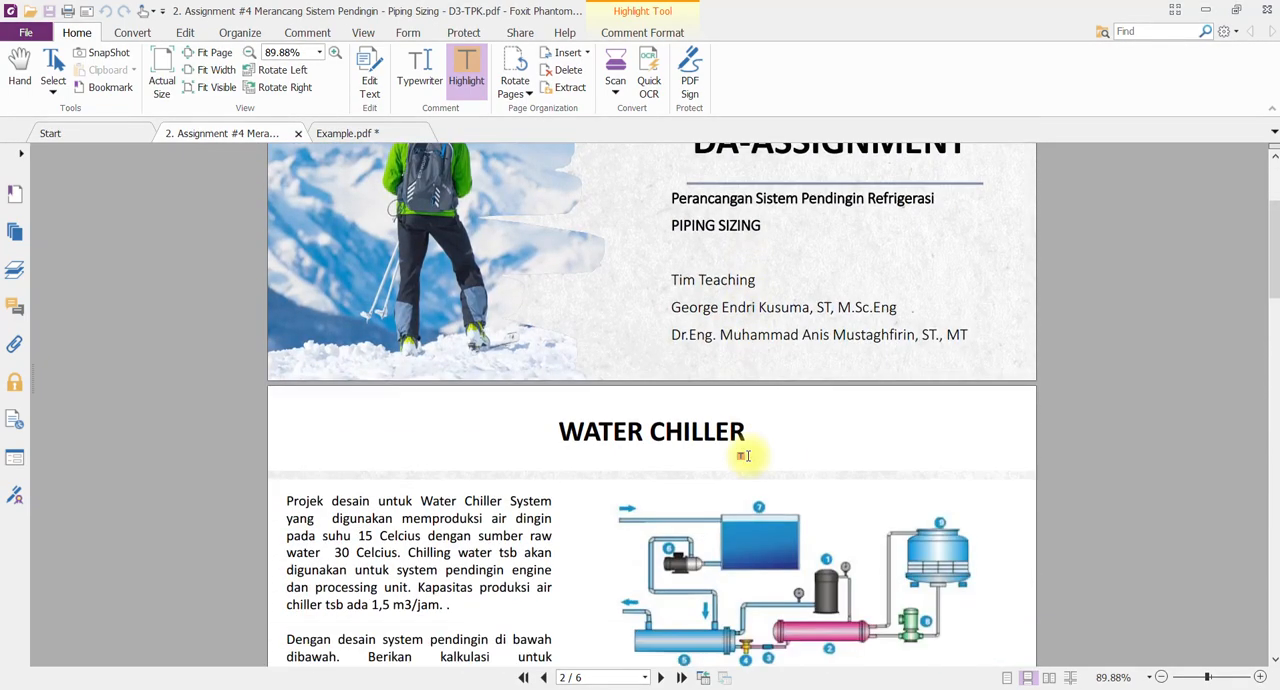